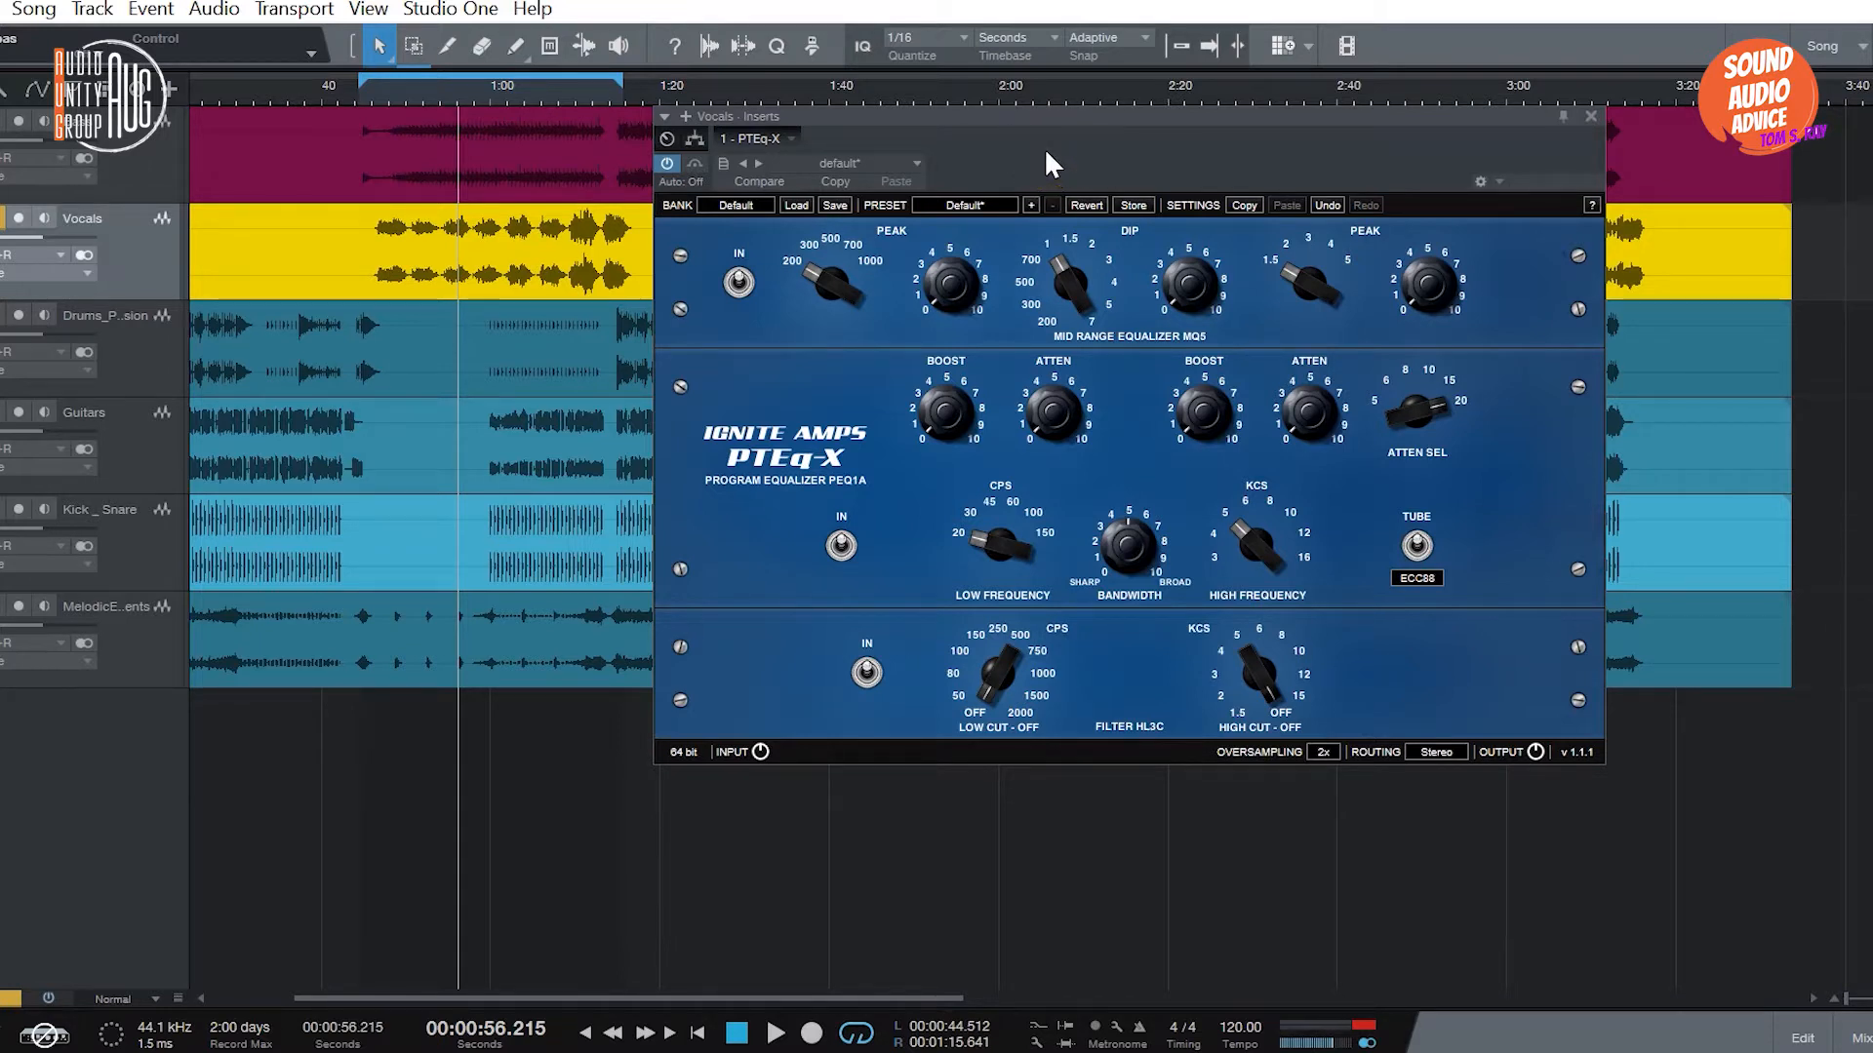
# Step: Move the PTEq-X window slightly up and raise its high-frequency Boost for the Vocals track
pyautogui.moveTo(1075, 110)
pyautogui.mouseDown()
pyautogui.moveTo(1159, 99)
pyautogui.moveTo(1063, 100)
pyautogui.mouseUp()
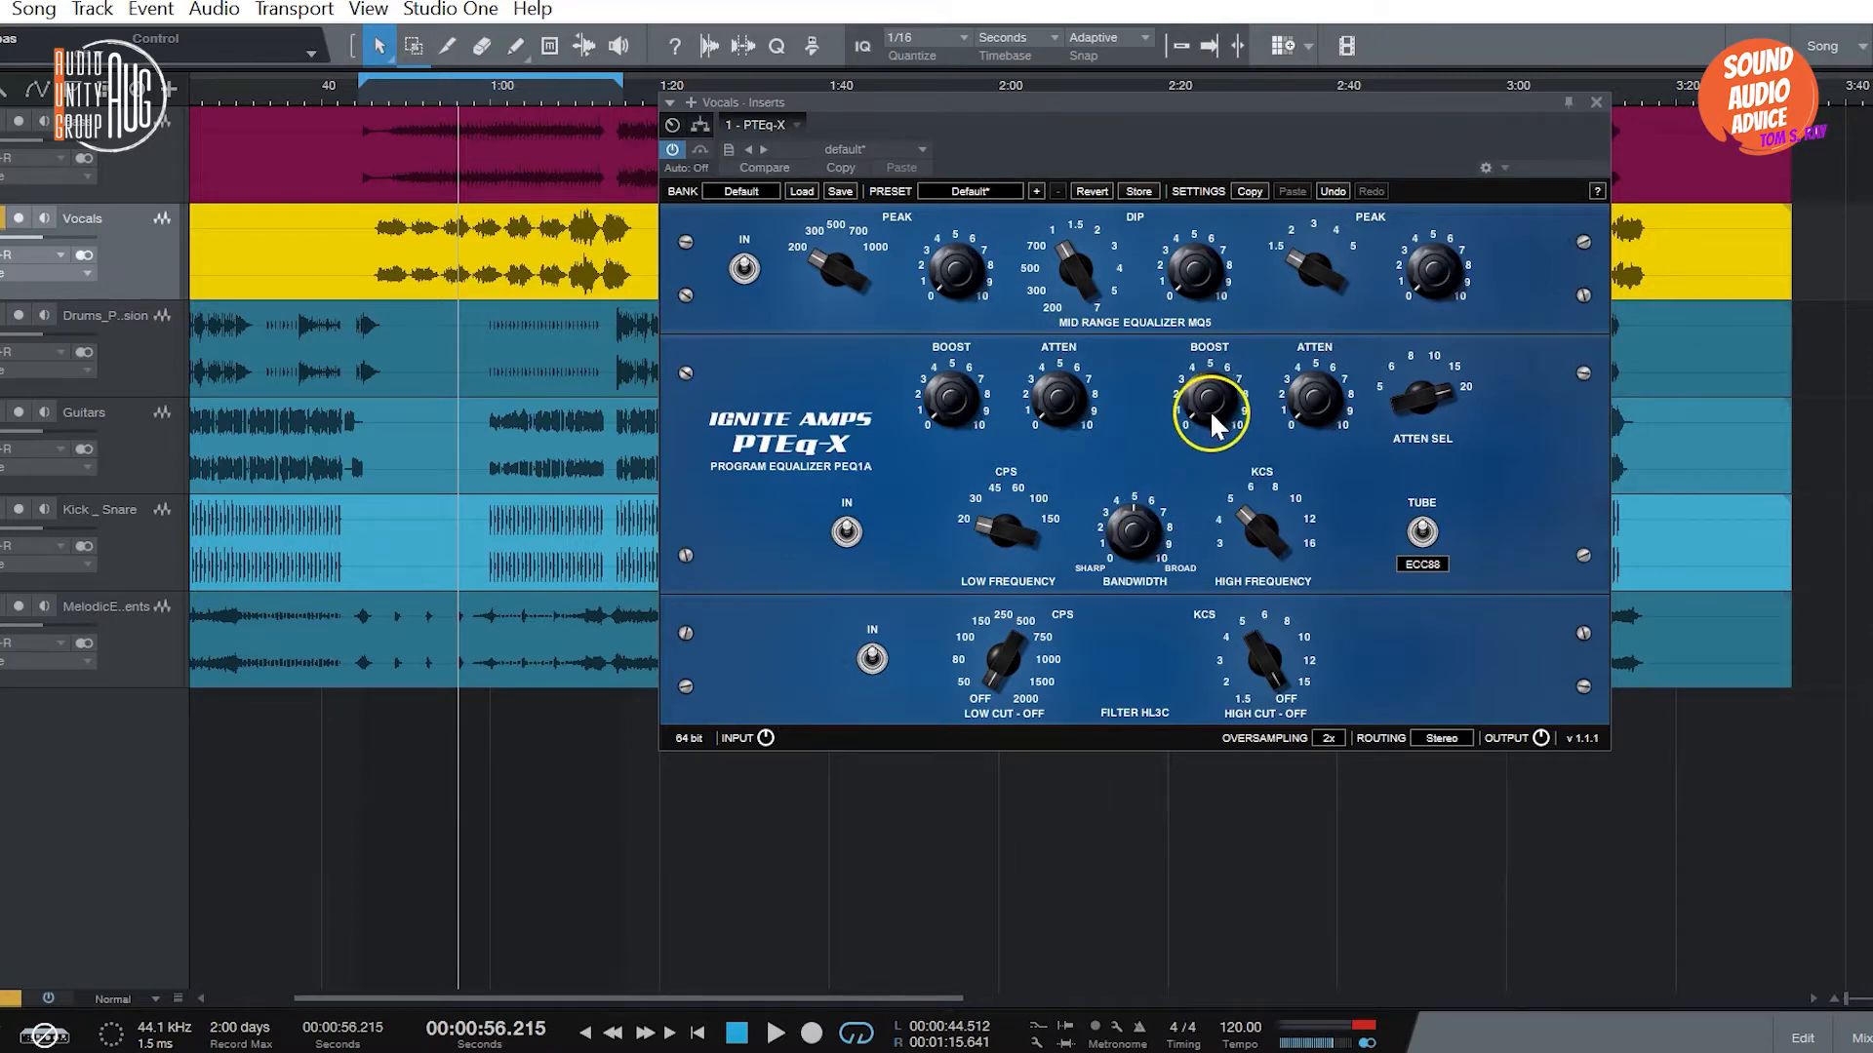
pyautogui.click(1233, 512)
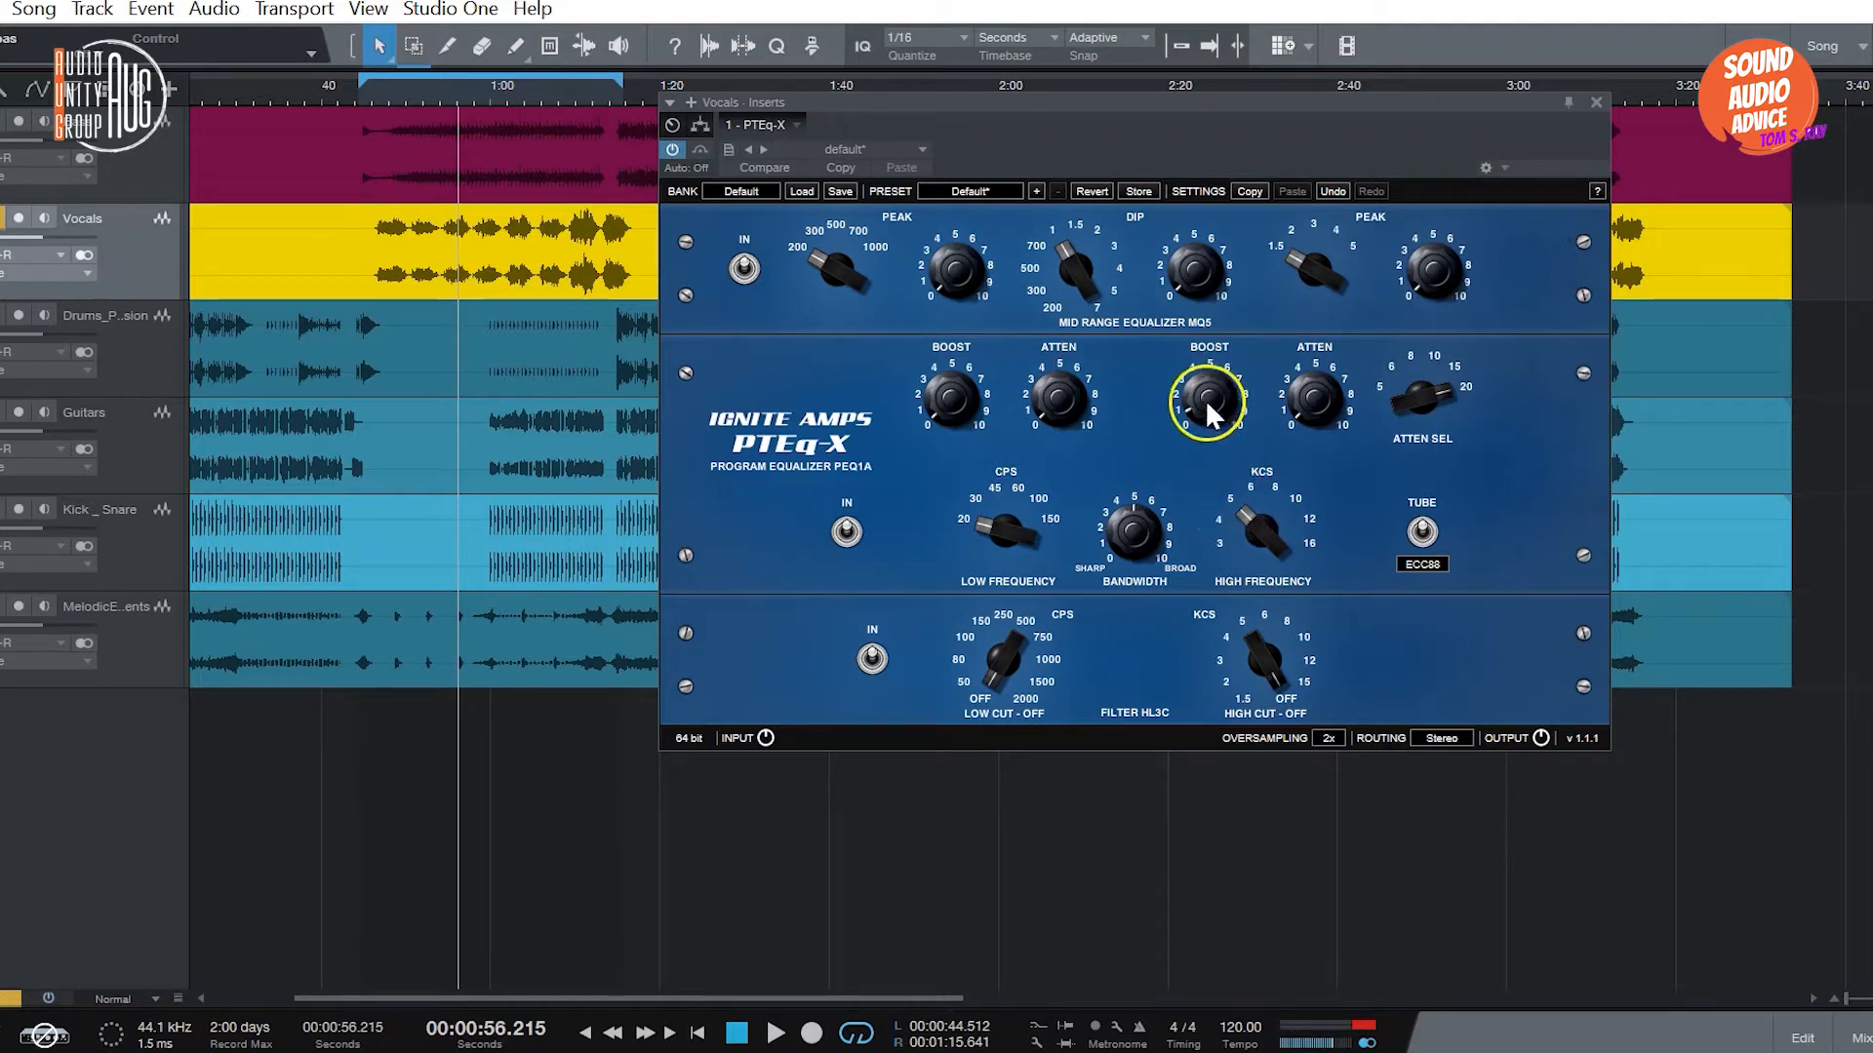
pyautogui.moveTo(1209, 404); pyautogui.dragTo(1316, 343)
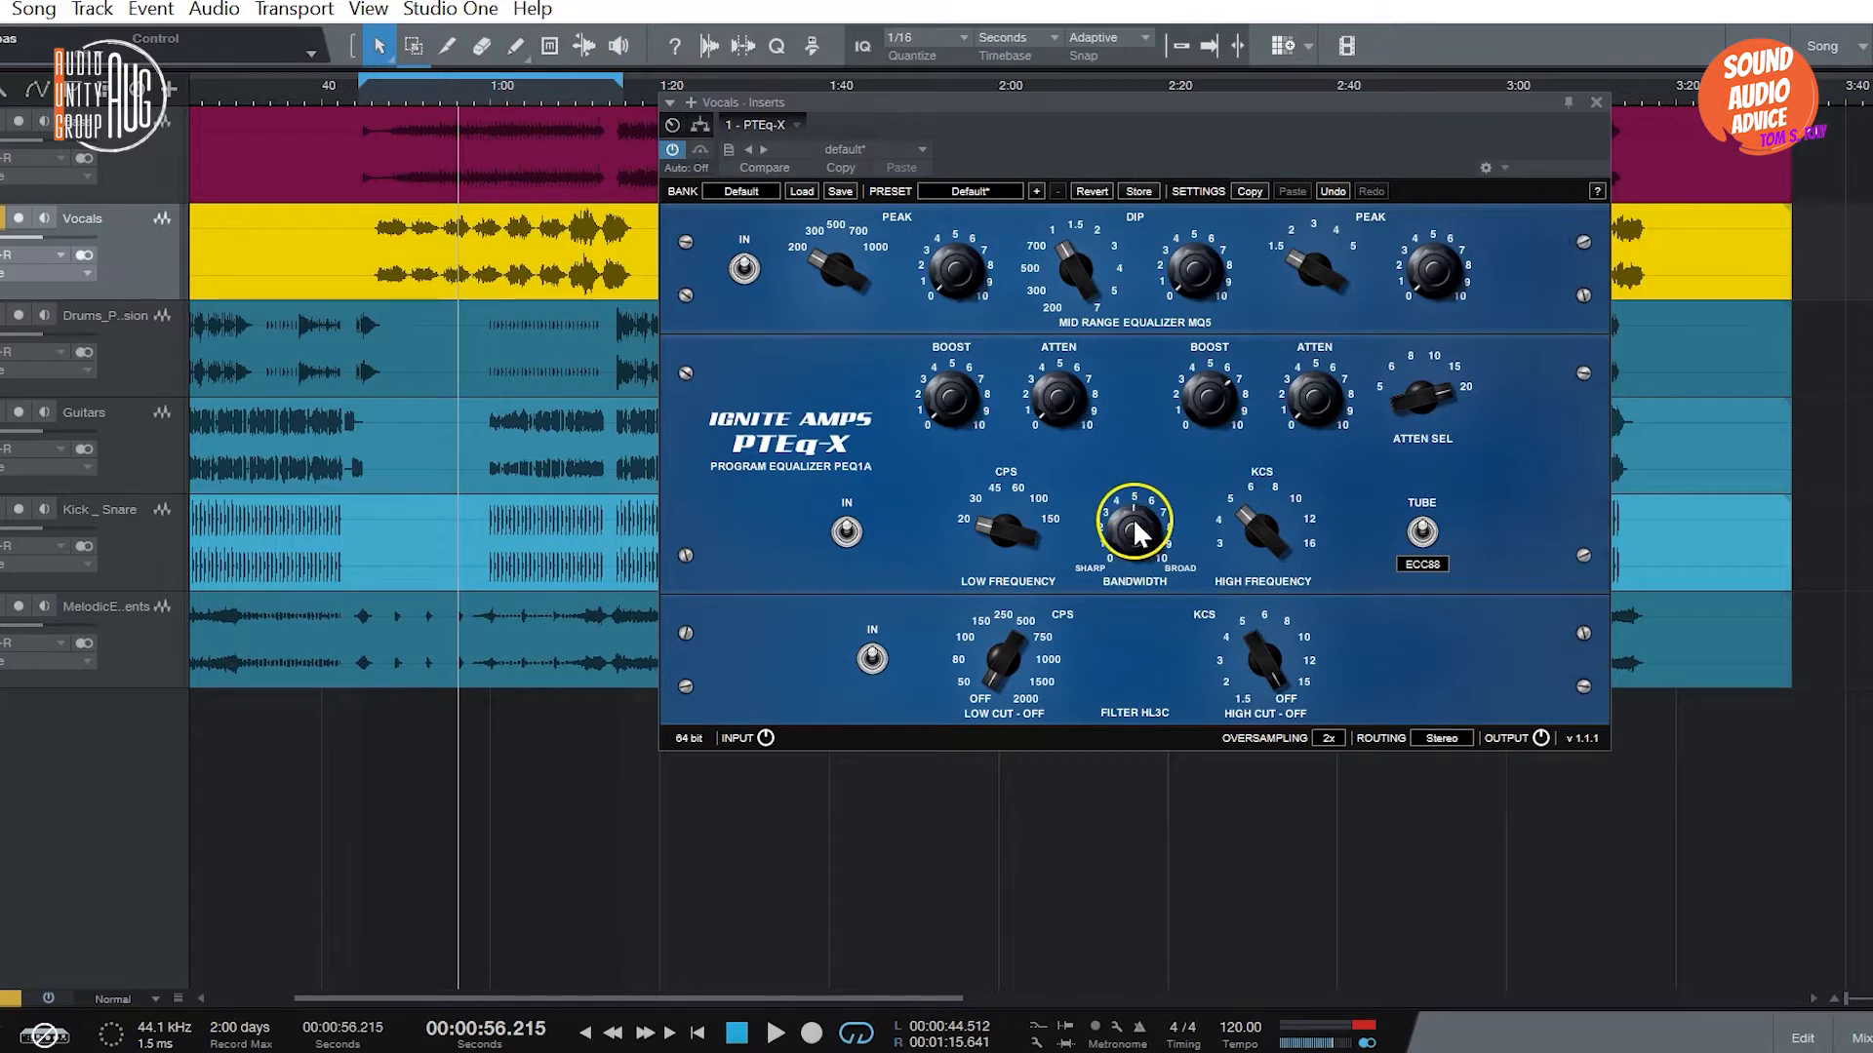
# Step: Play the Vocals from 0:45.970 to audition the boosted highs and the High Frequency selector
pyautogui.click(365, 94)
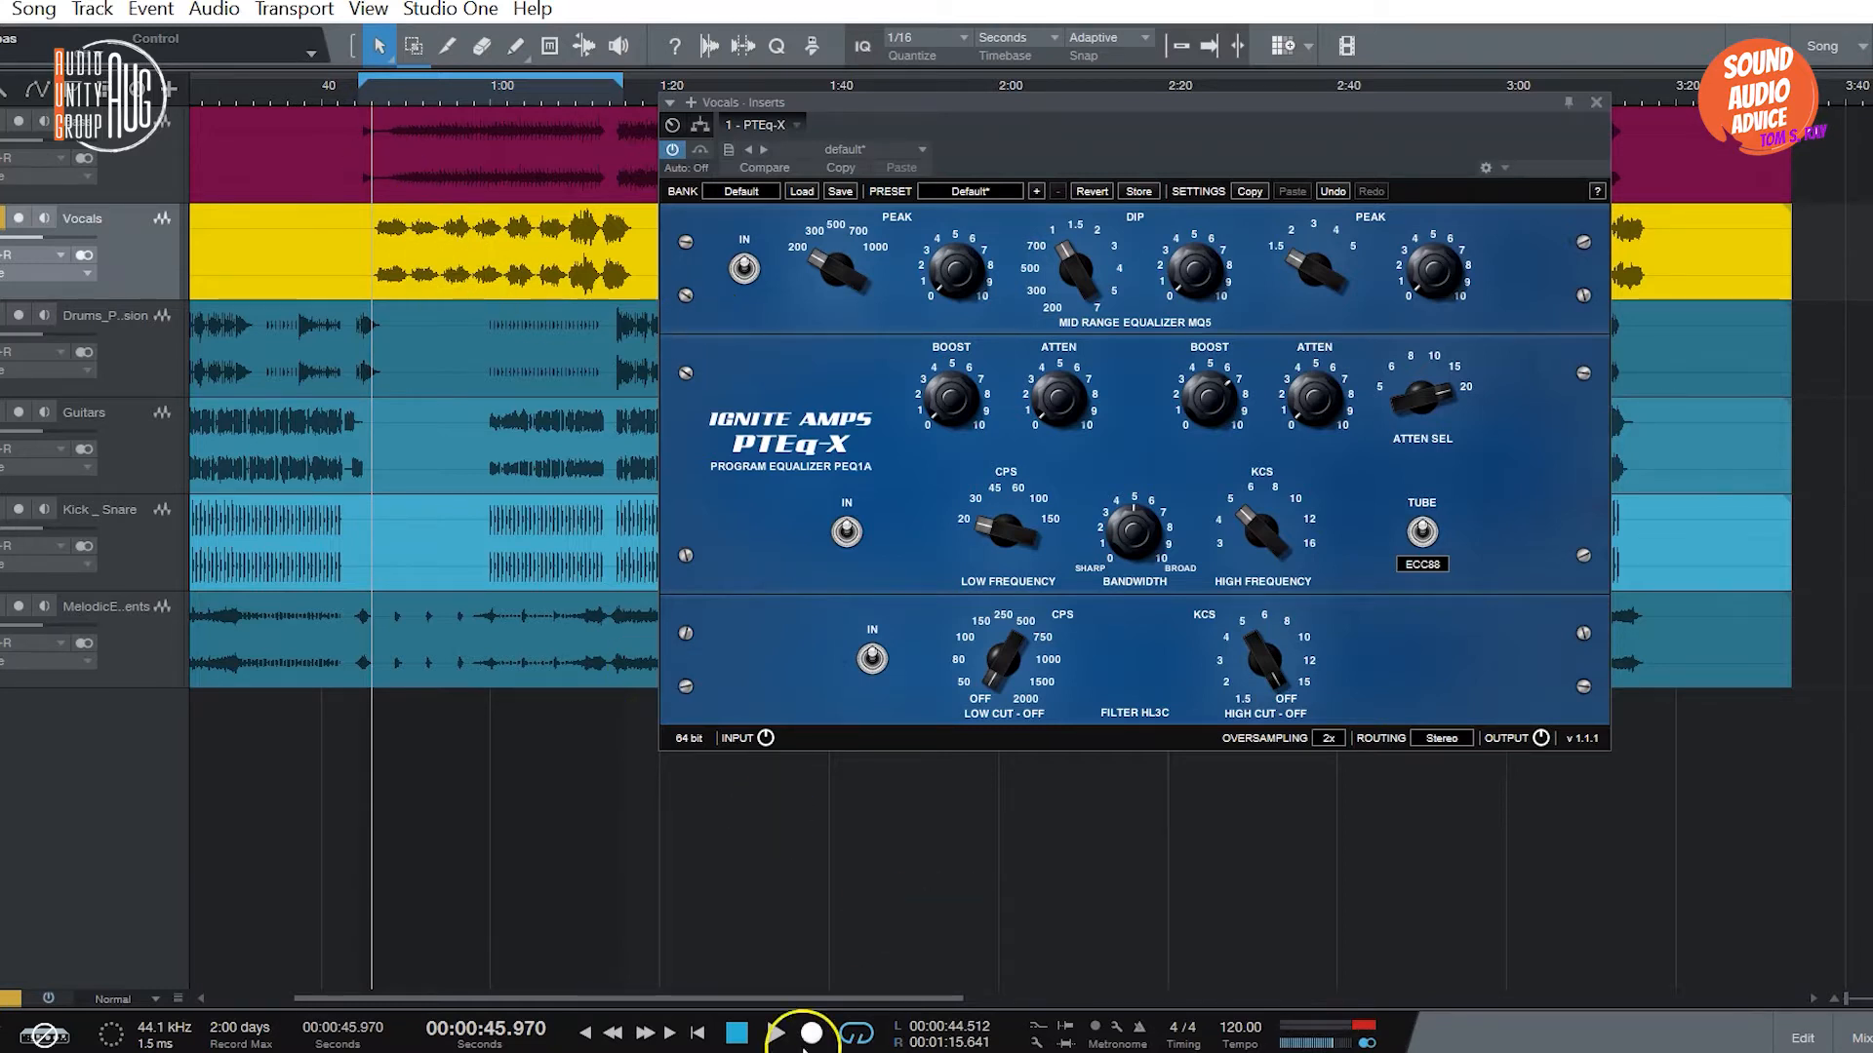
pyautogui.click(773, 1034)
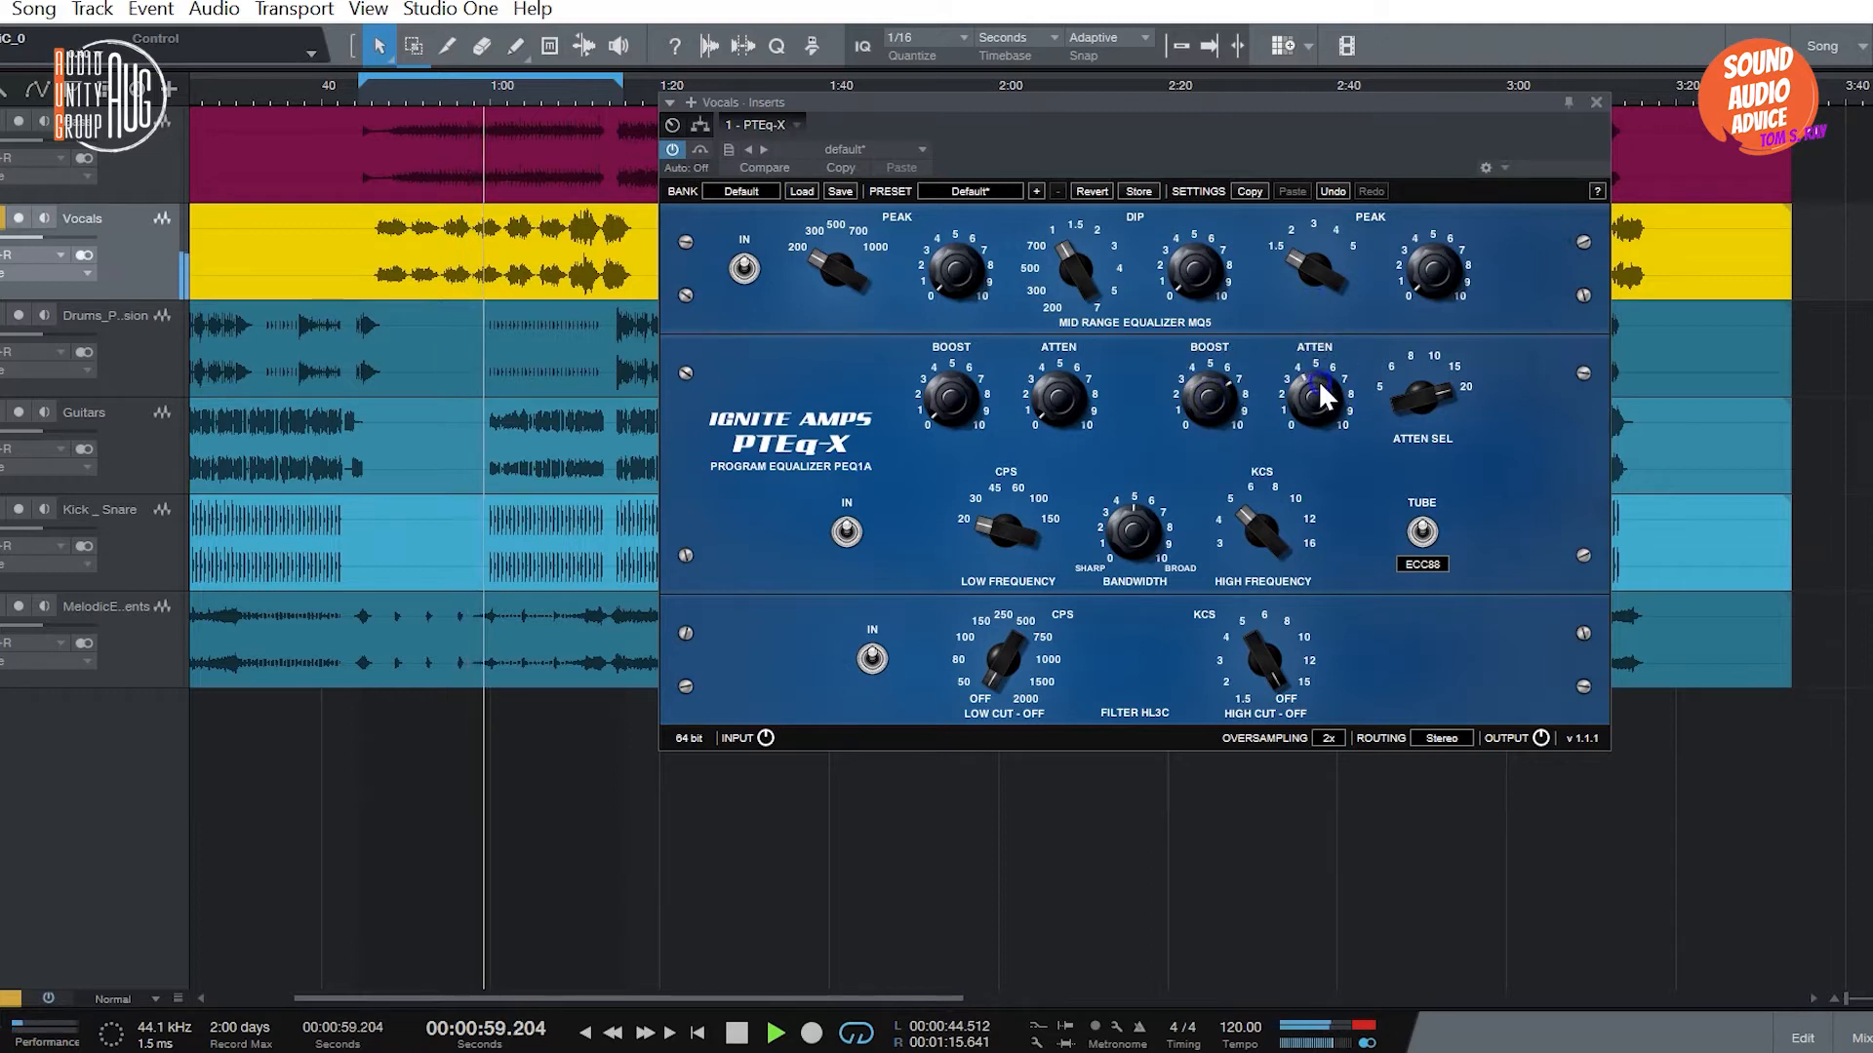
pyautogui.click(1257, 525)
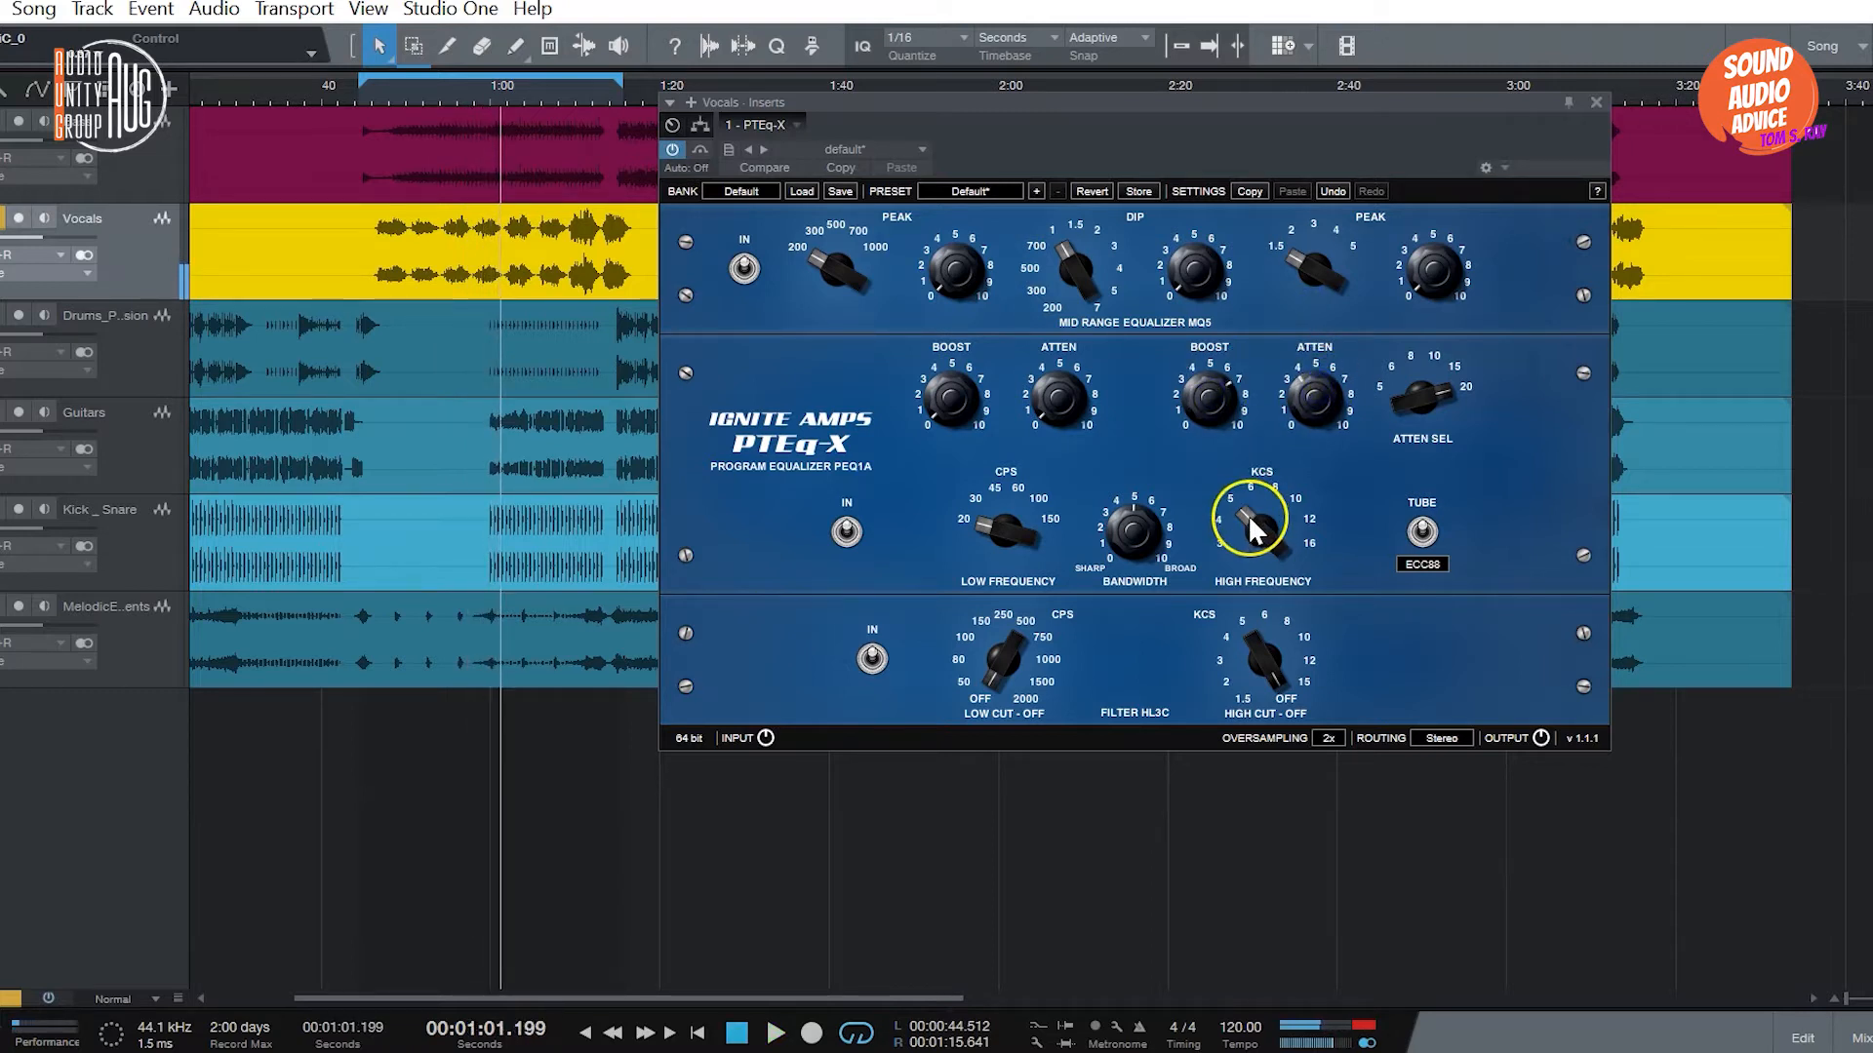
pyautogui.moveTo(1258, 530); pyautogui.dragTo(1251, 535)
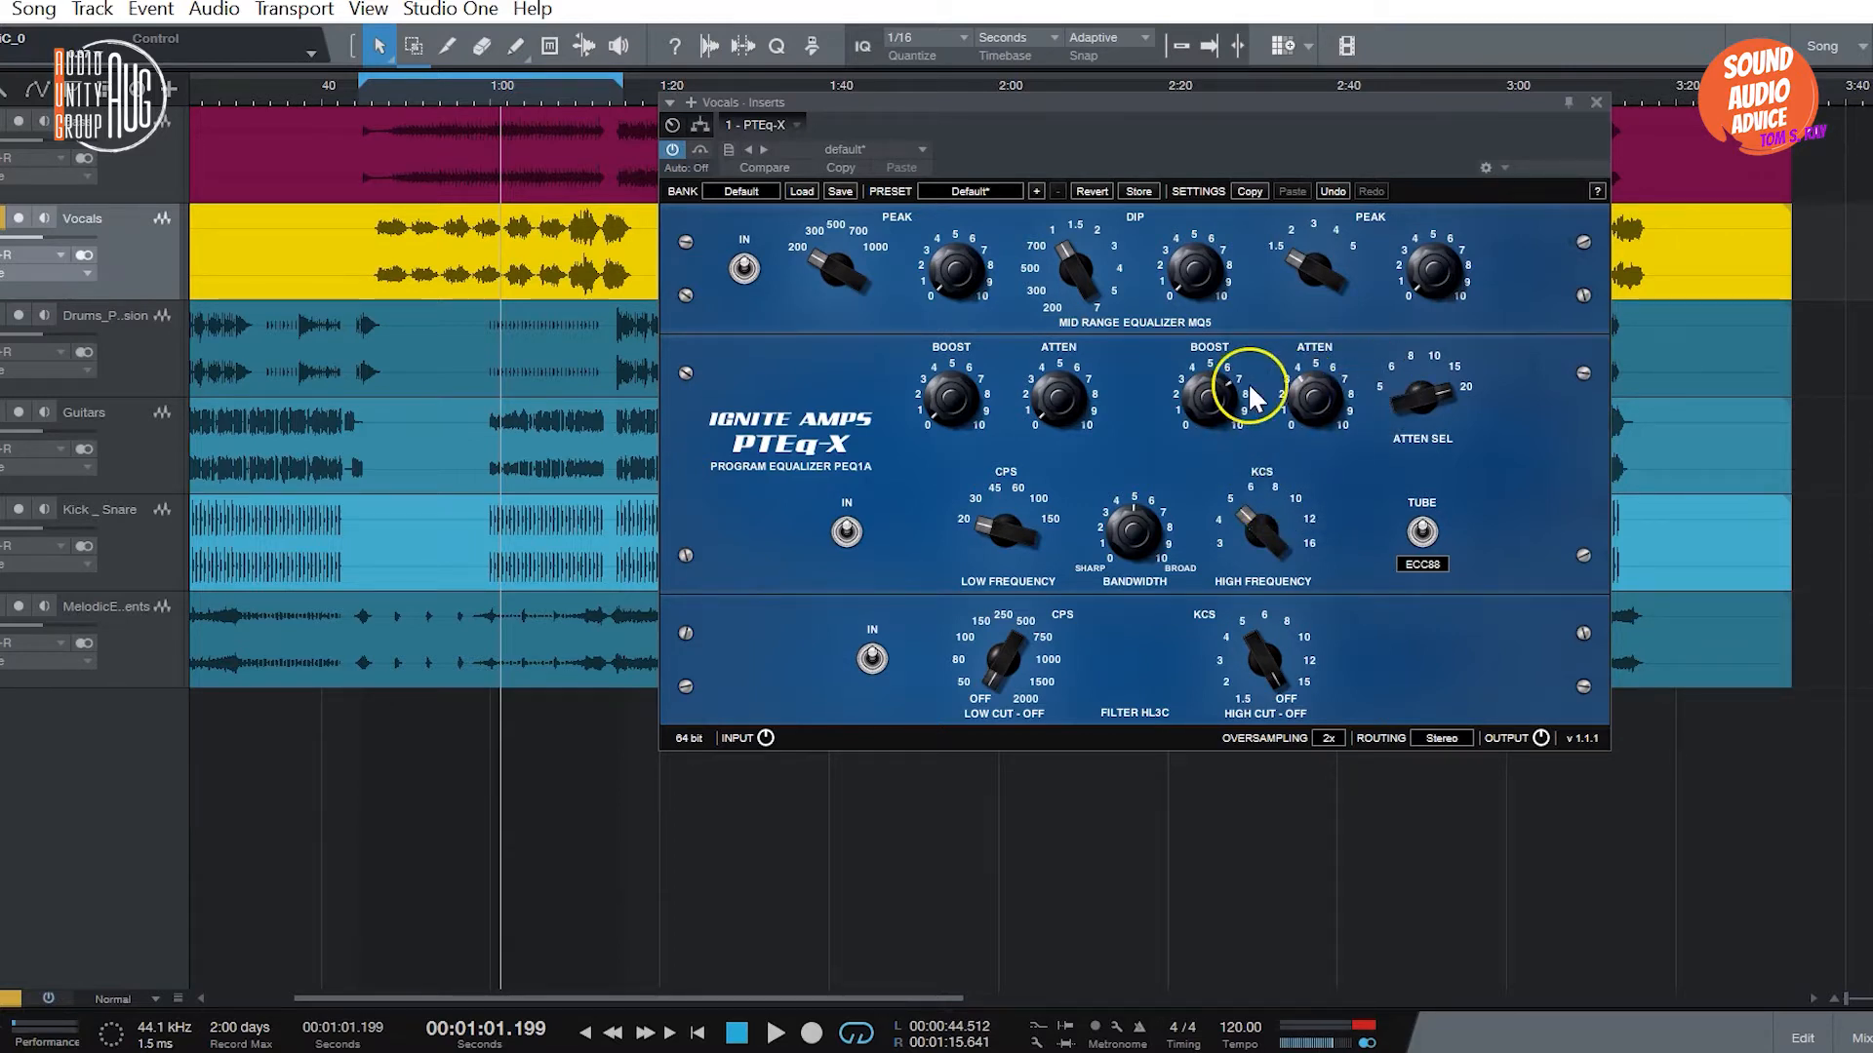
# Step: Adjust the high-frequency Boost by ear while the Vocals play, and stop playback
pyautogui.click(1312, 407)
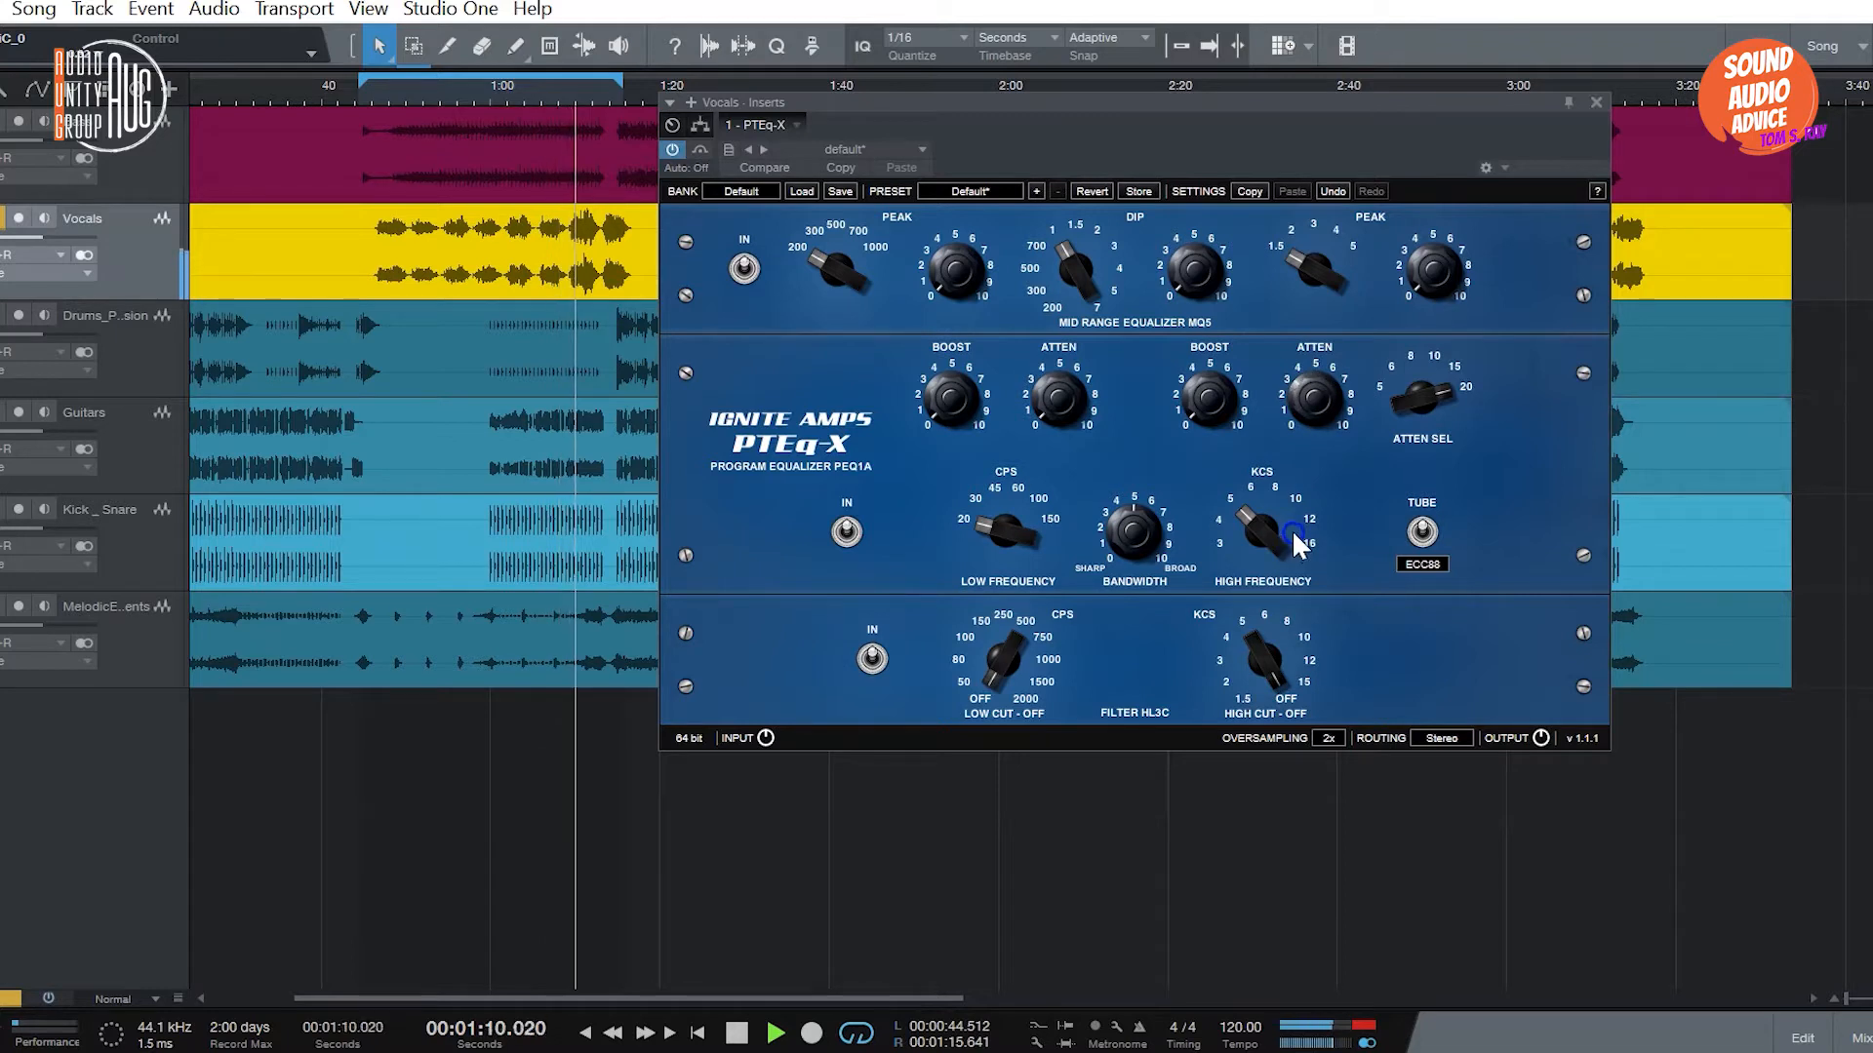
pyautogui.moveTo(1221, 394); pyautogui.dragTo(1227, 310)
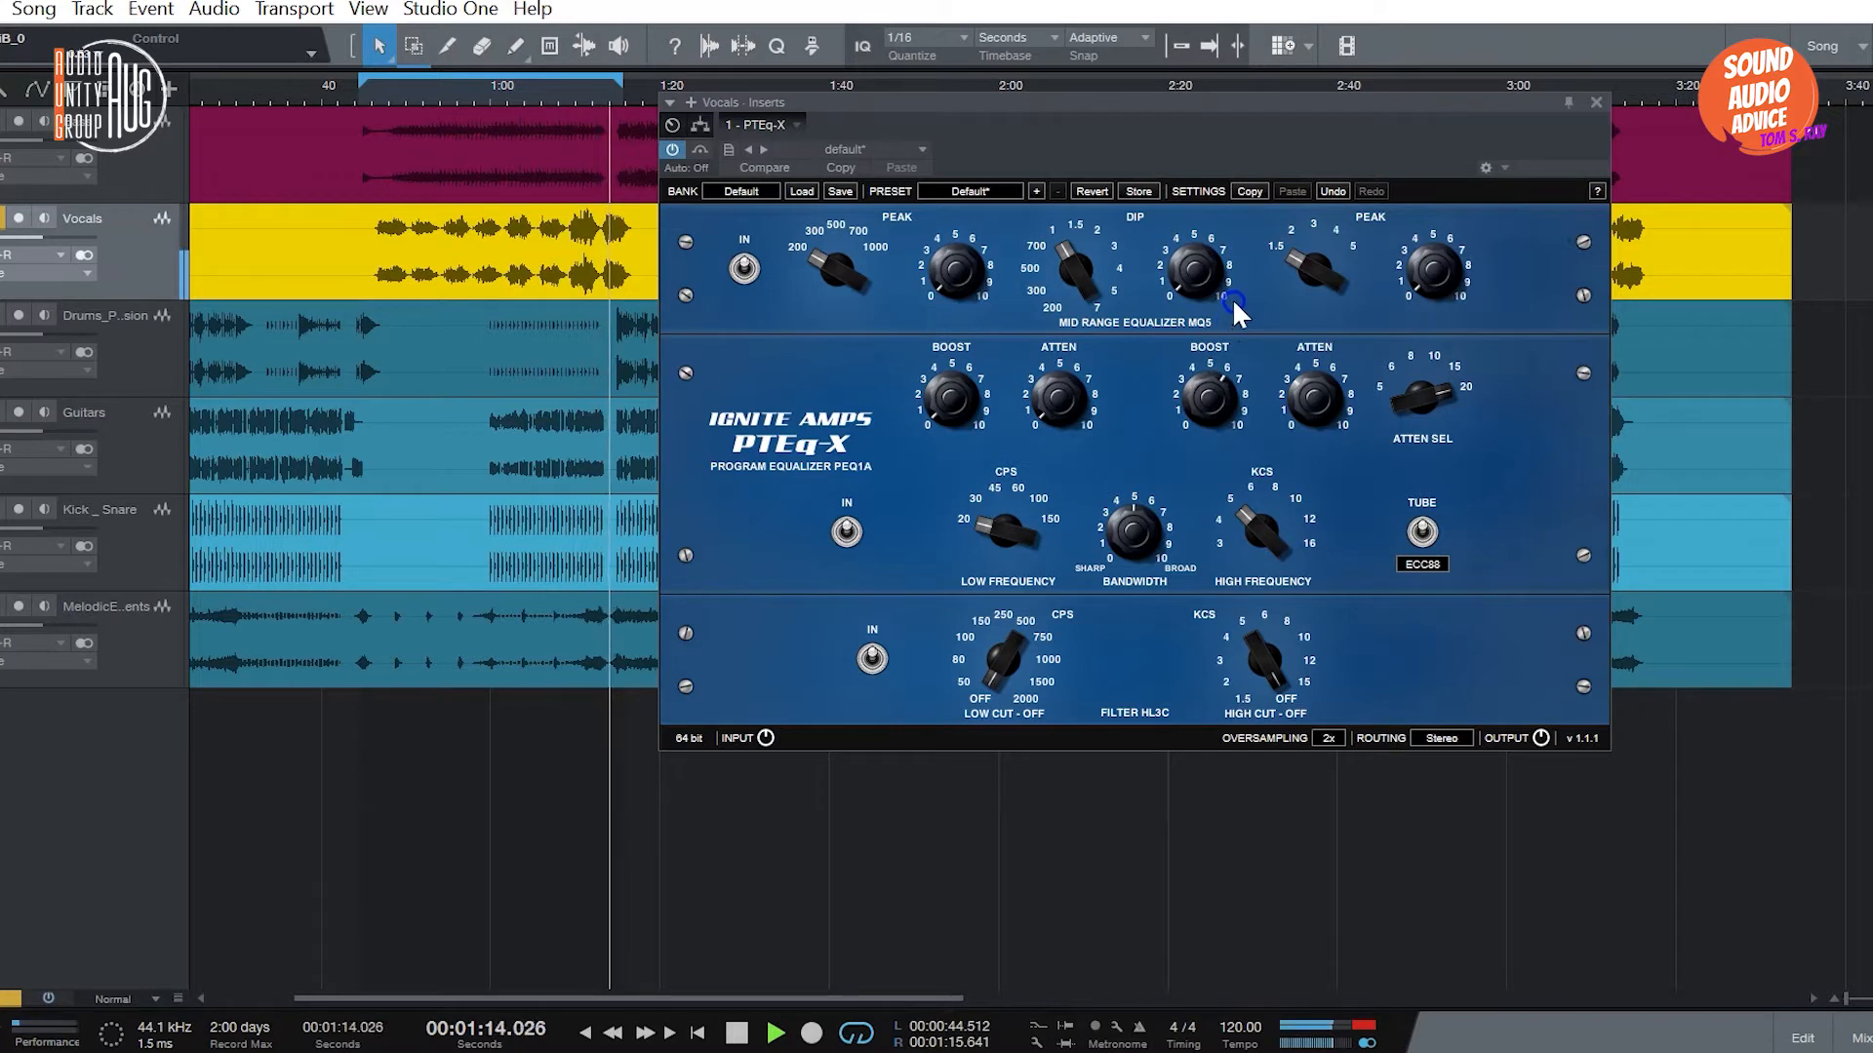
pyautogui.press('space')
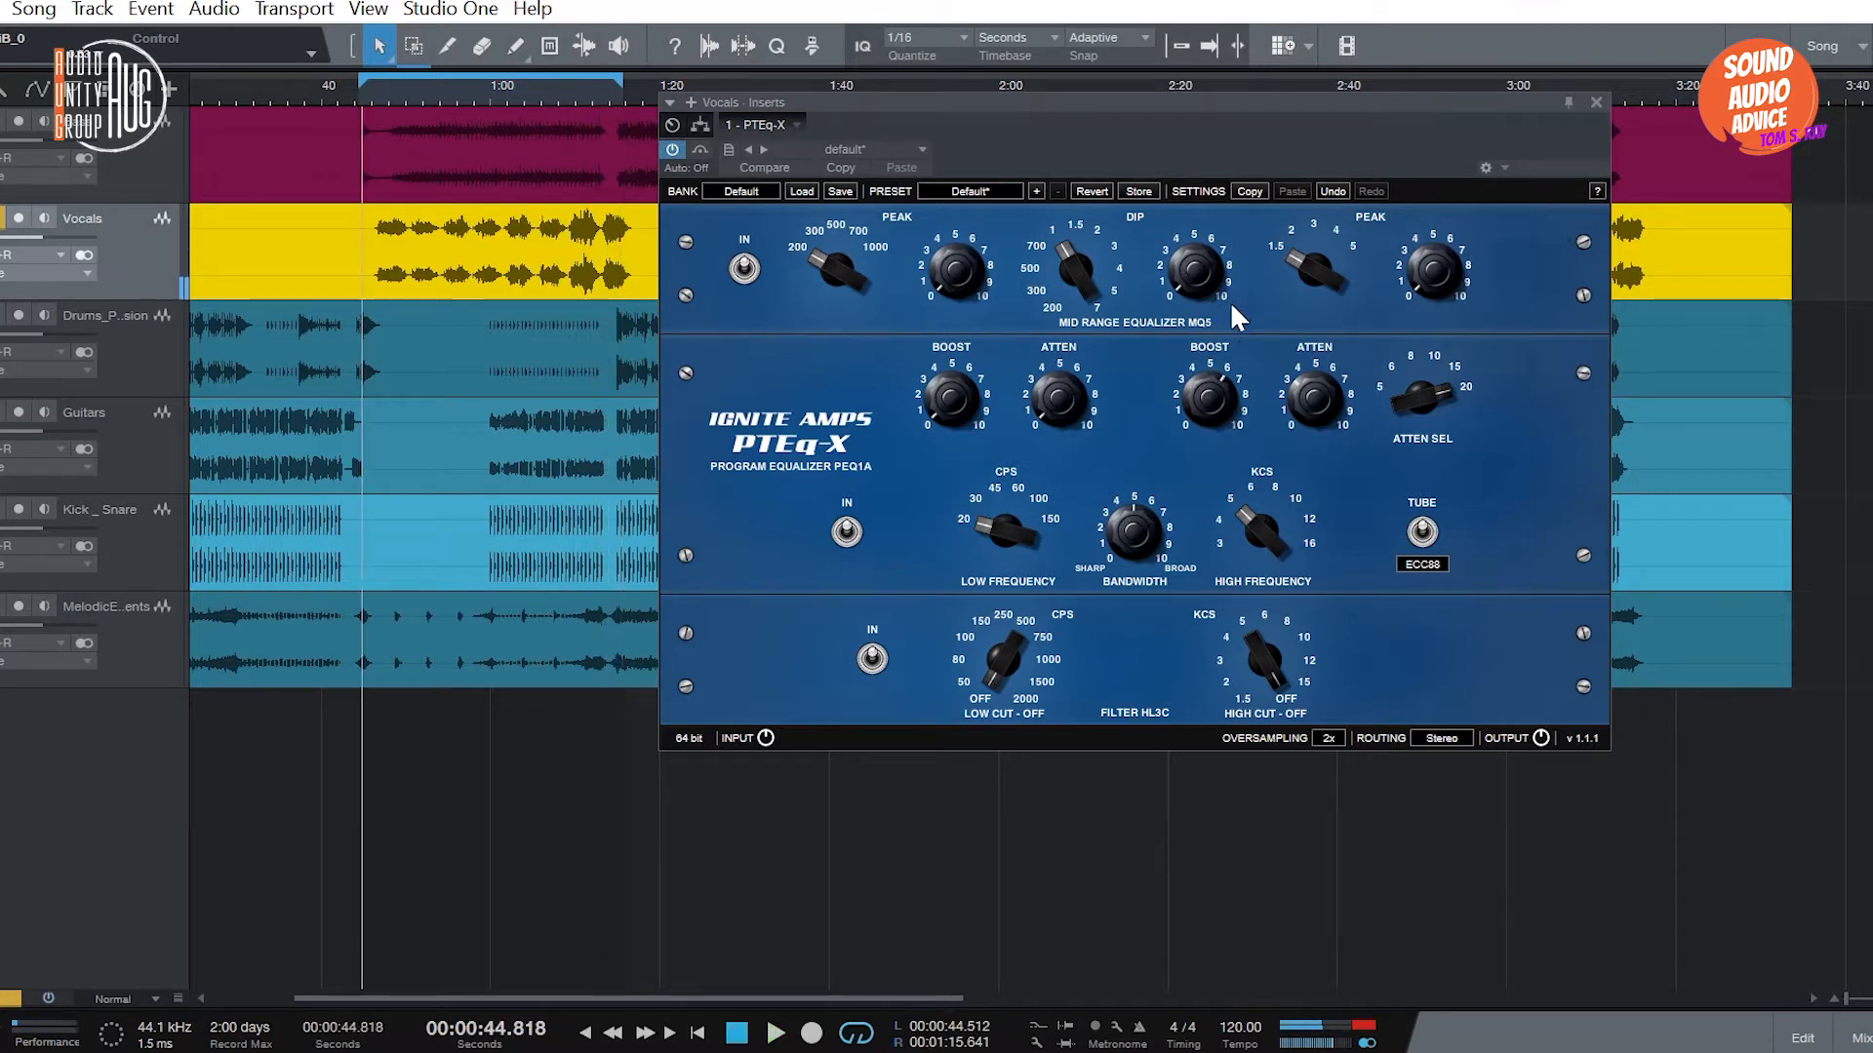
pyautogui.click(1228, 362)
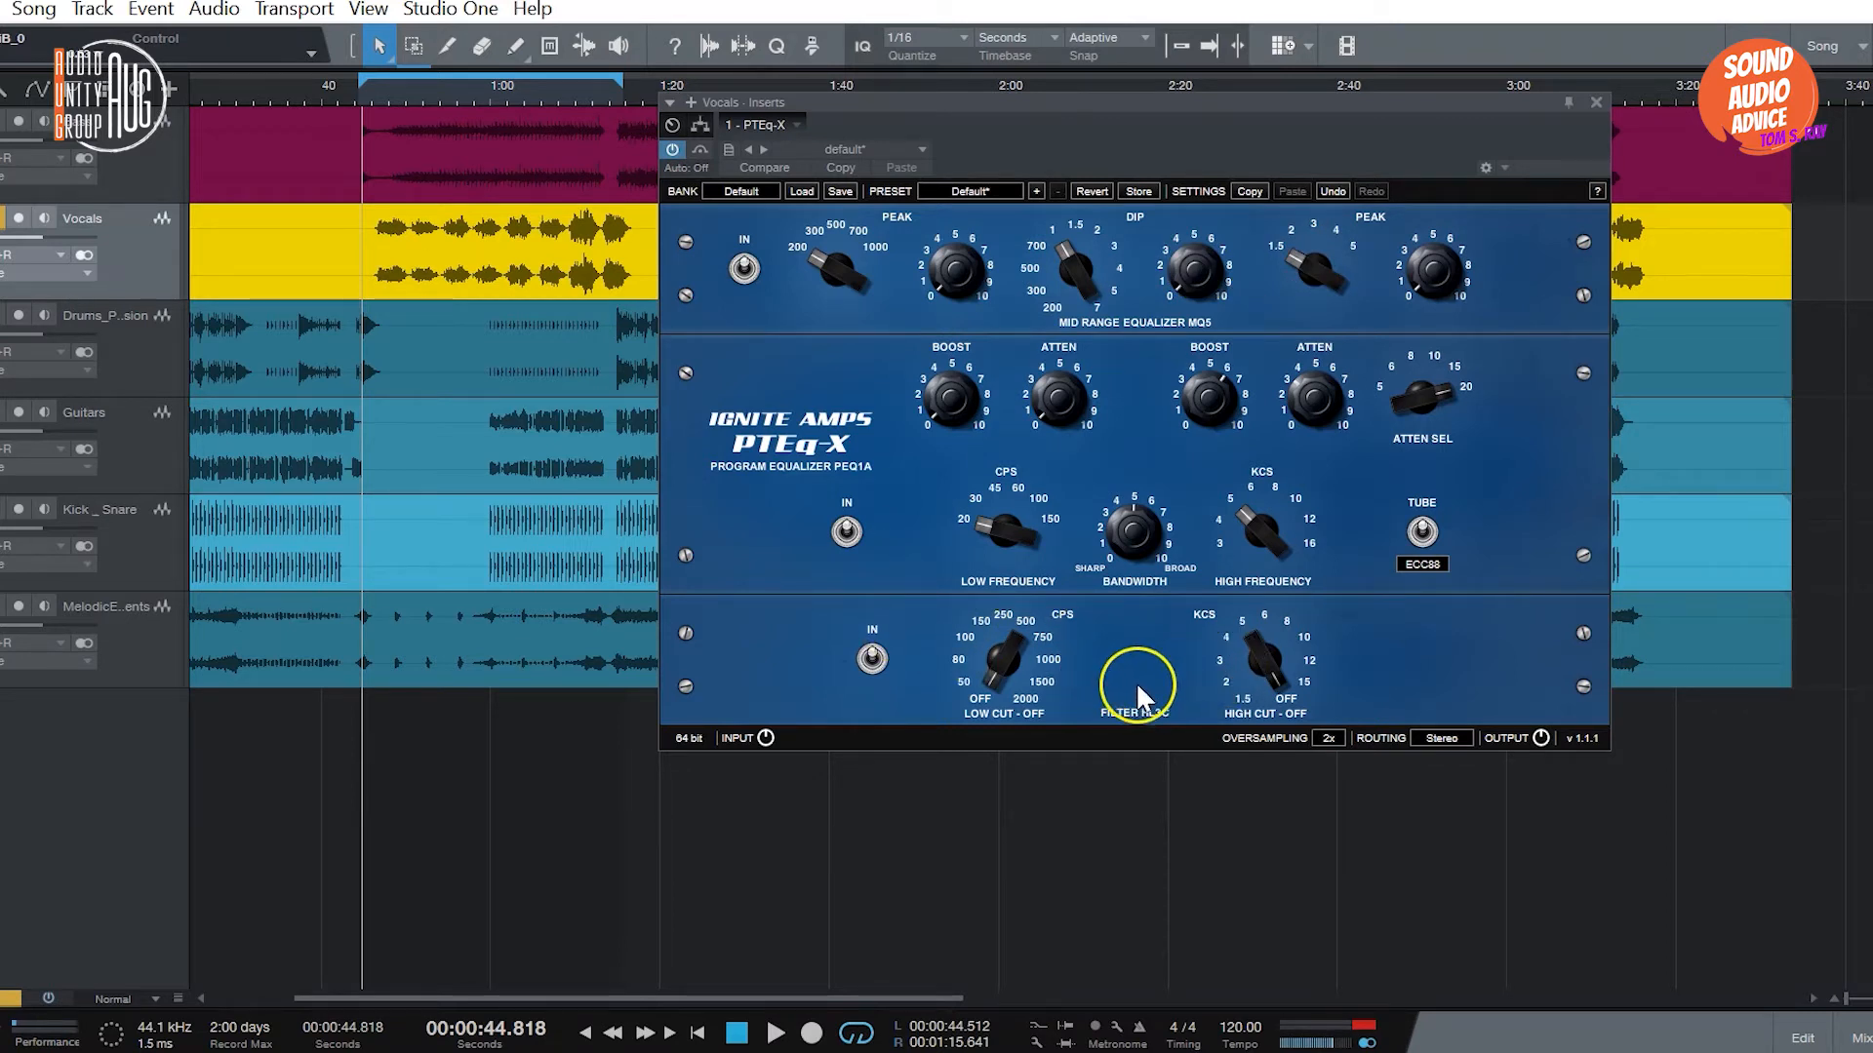
# Step: Try out the high-cut and low-cut filter frequencies while the Vocals play
pyautogui.moveTo(1015, 698); pyautogui.dragTo(1003, 655)
pyautogui.press('space')
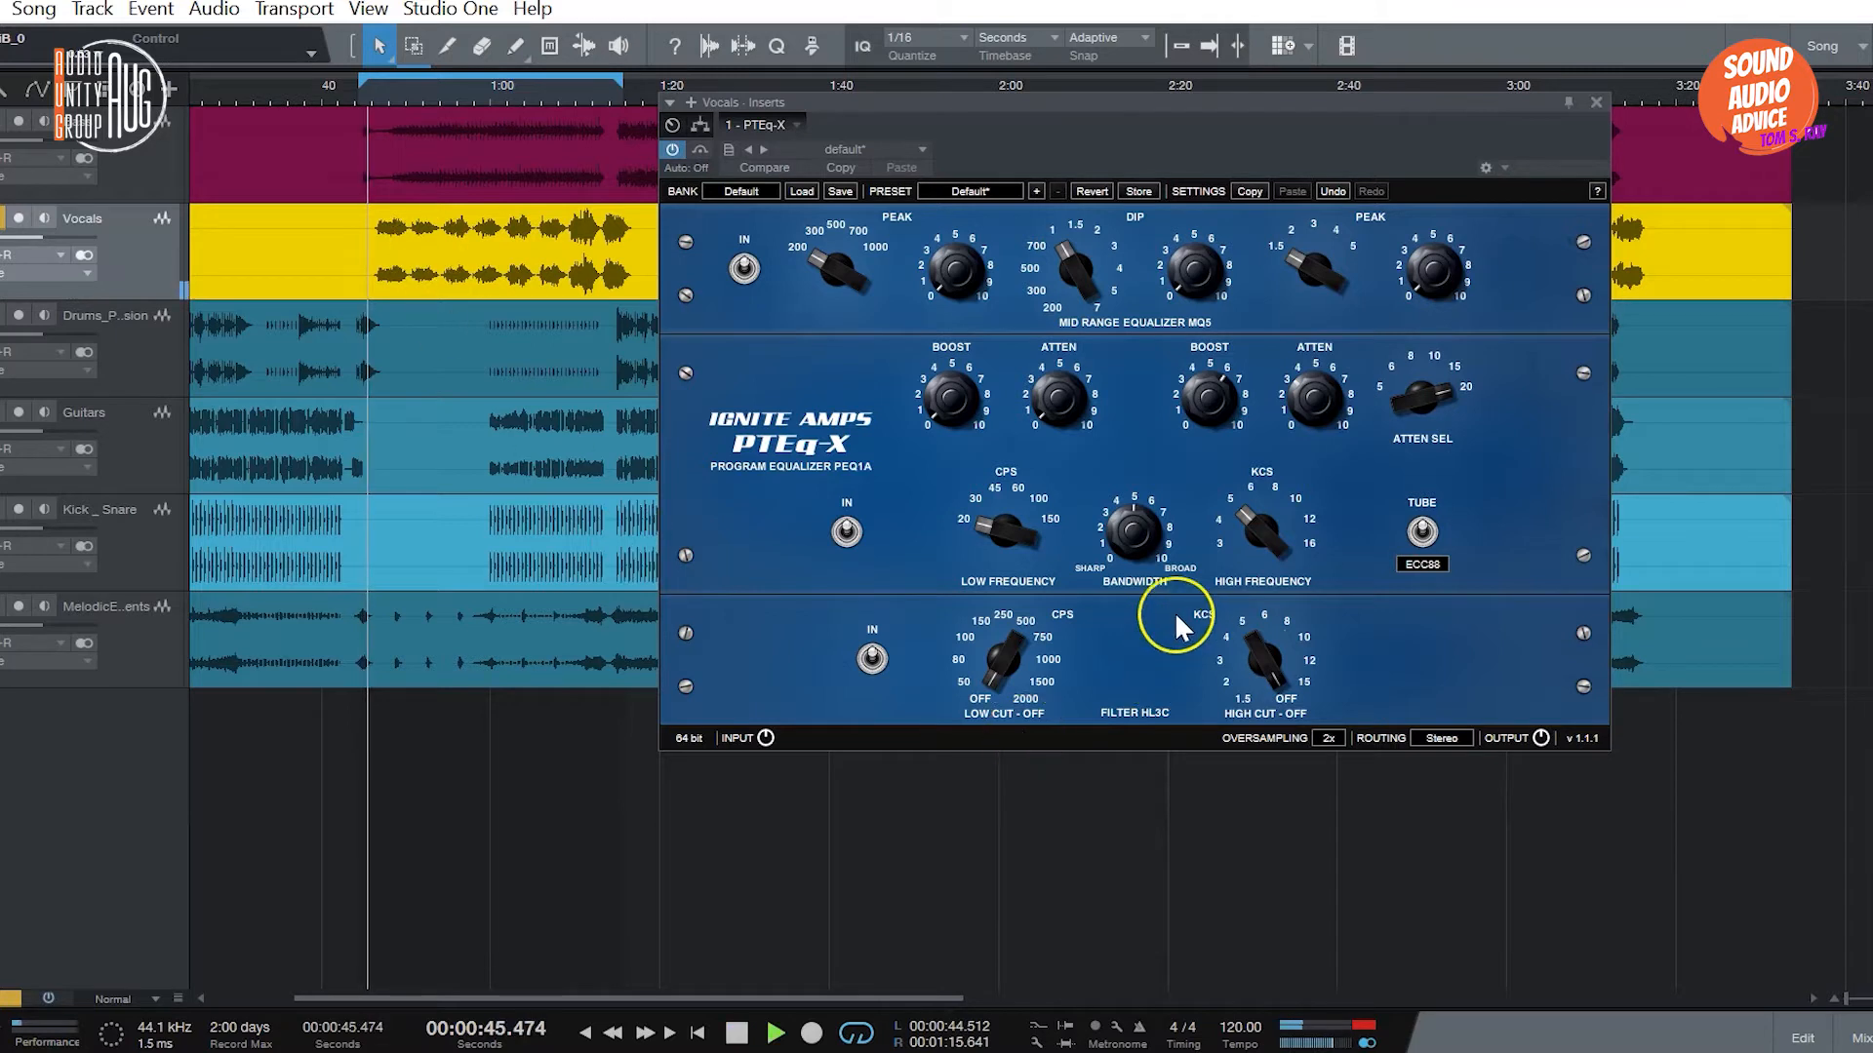
pyautogui.moveTo(1268, 658)
pyautogui.mouseDown()
pyautogui.moveTo(1251, 840)
pyautogui.moveTo(1256, 681)
pyautogui.mouseUp()
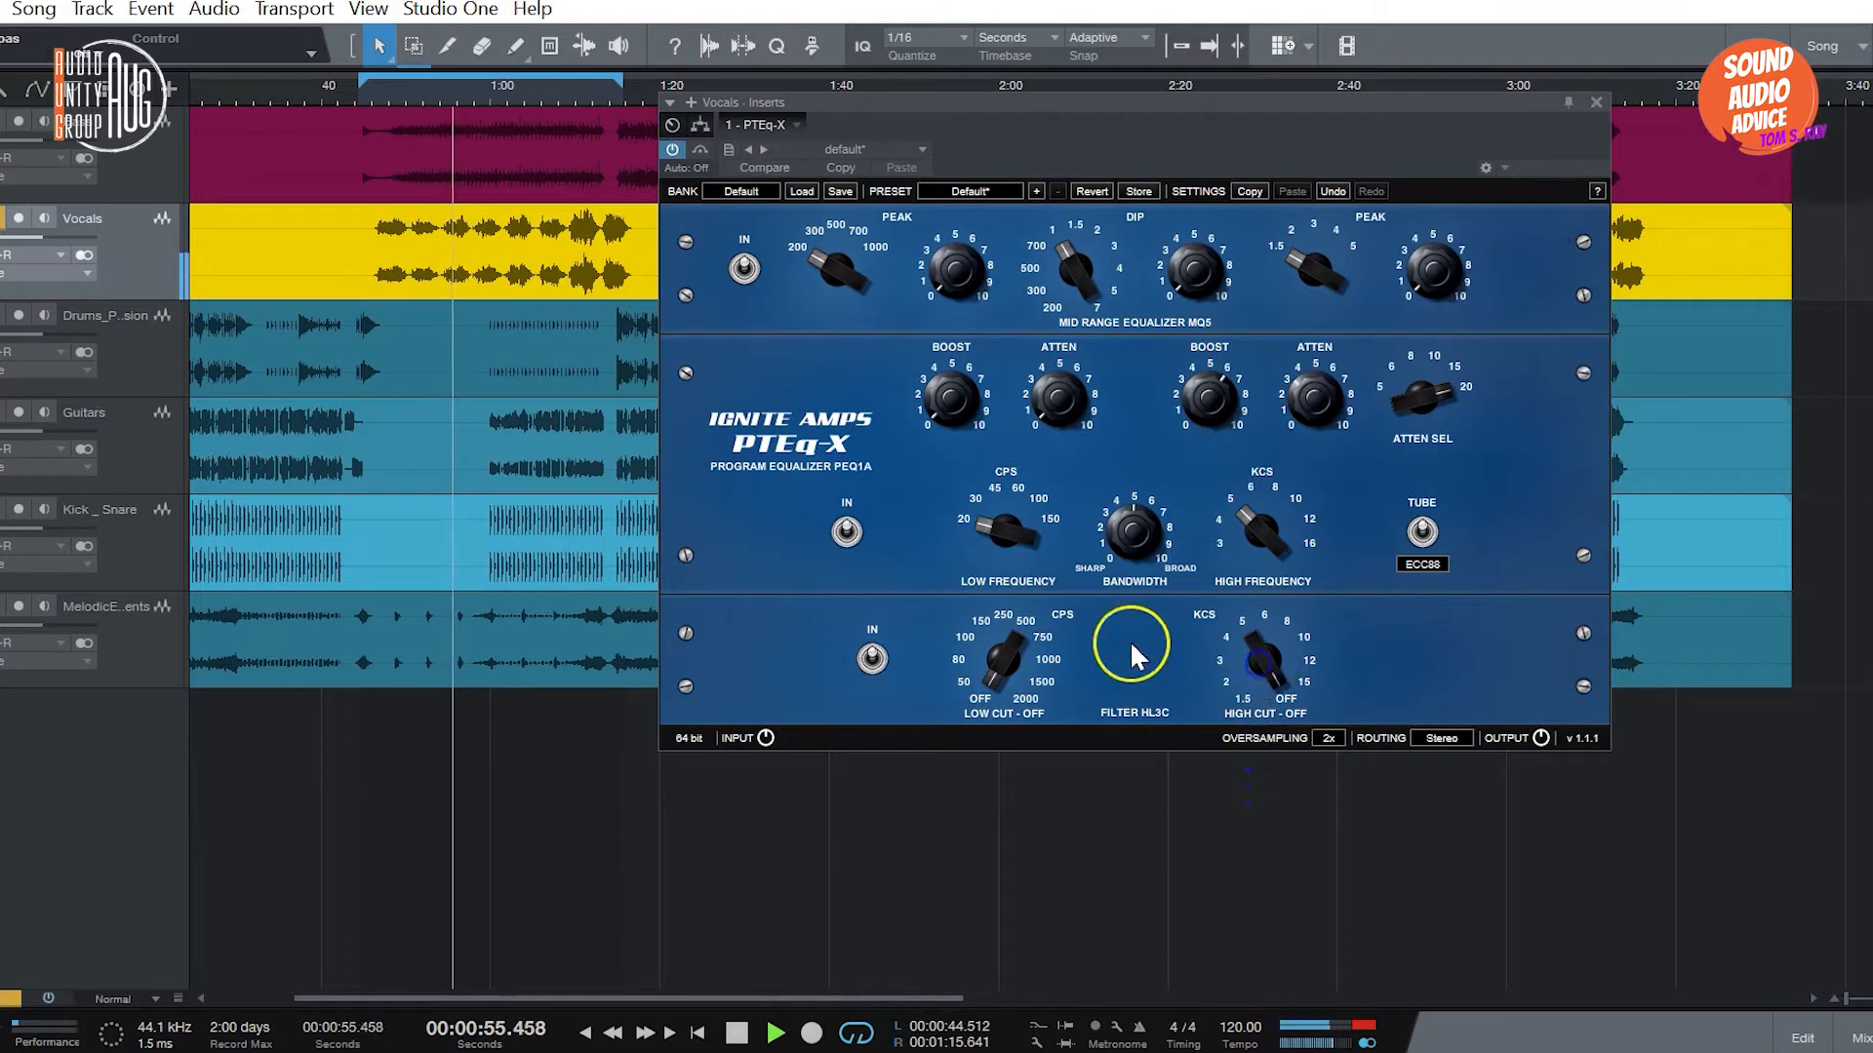
pyautogui.moveTo(1019, 668)
pyautogui.mouseDown()
pyautogui.moveTo(1032, 508)
pyautogui.moveTo(1020, 642)
pyautogui.mouseUp()
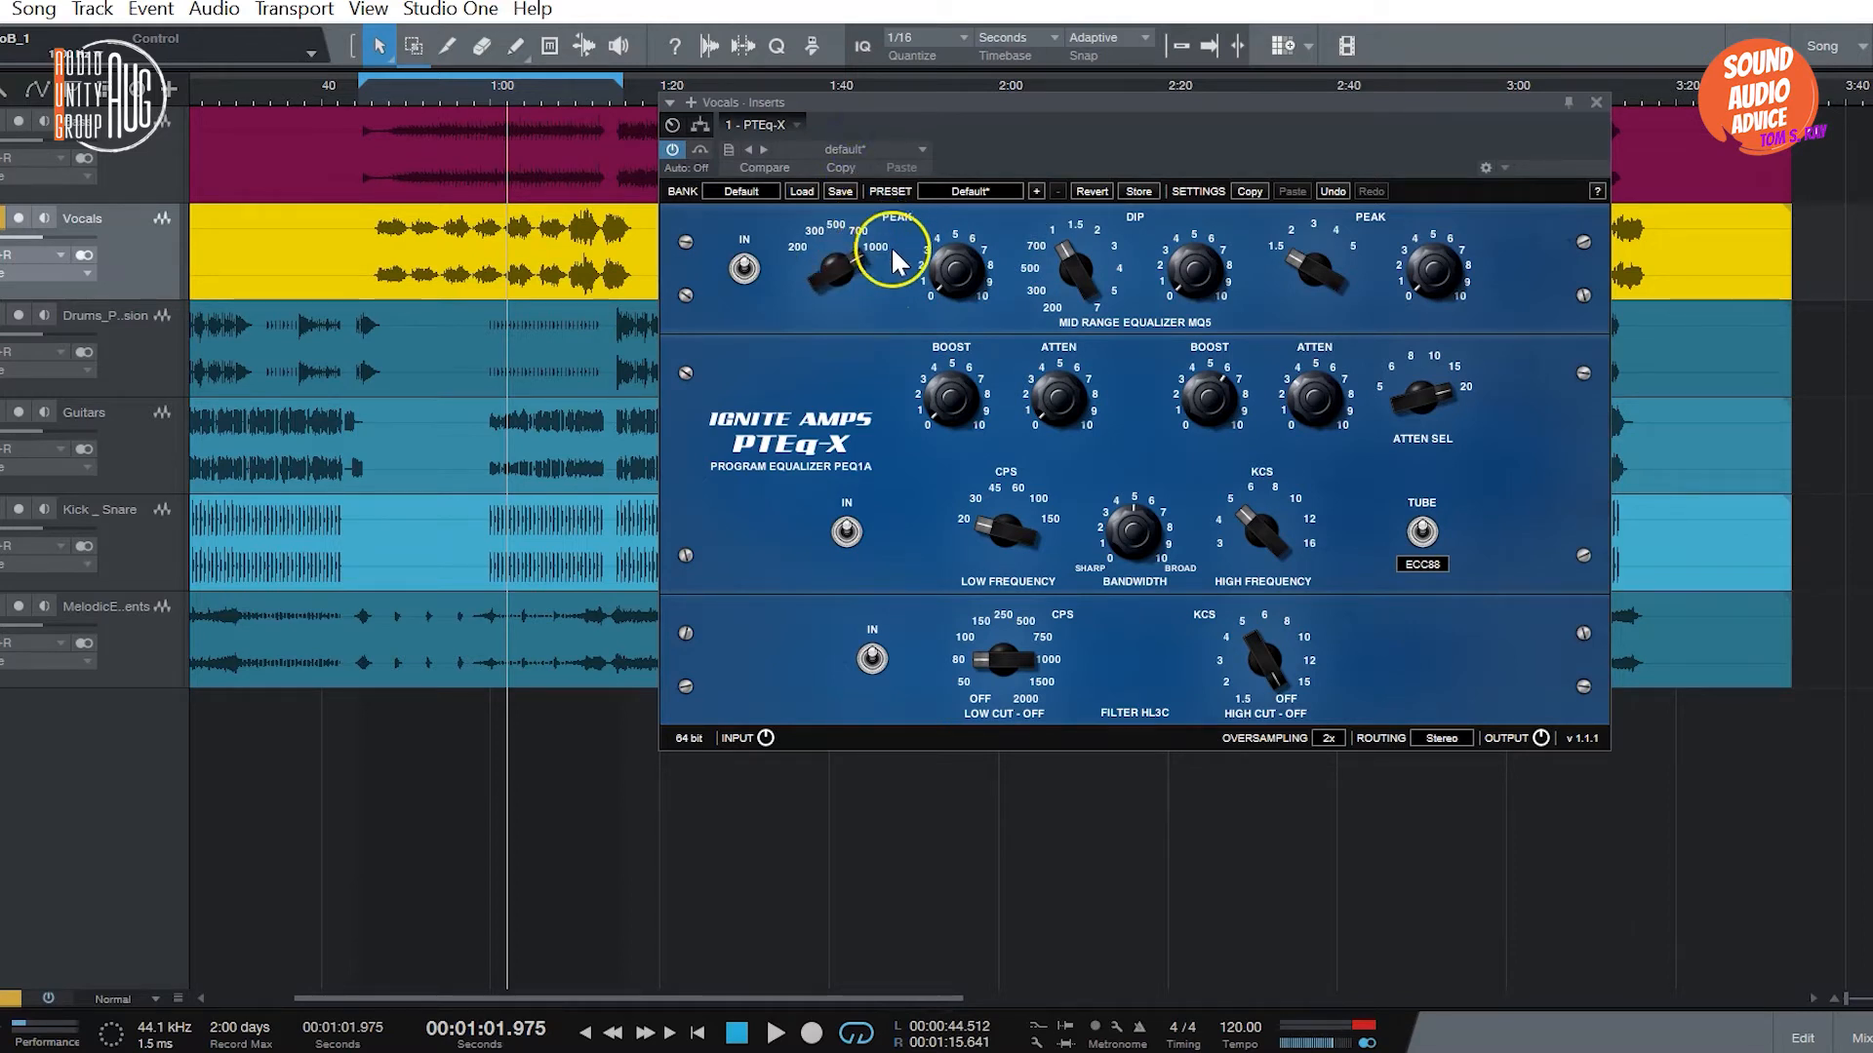
# Step: Audition an extreme lower mid-range Peak boost at 1000 with the Vocals playing from 0:47.229, and reduce its level
pyautogui.moveTo(965, 267); pyautogui.dragTo(978, 48)
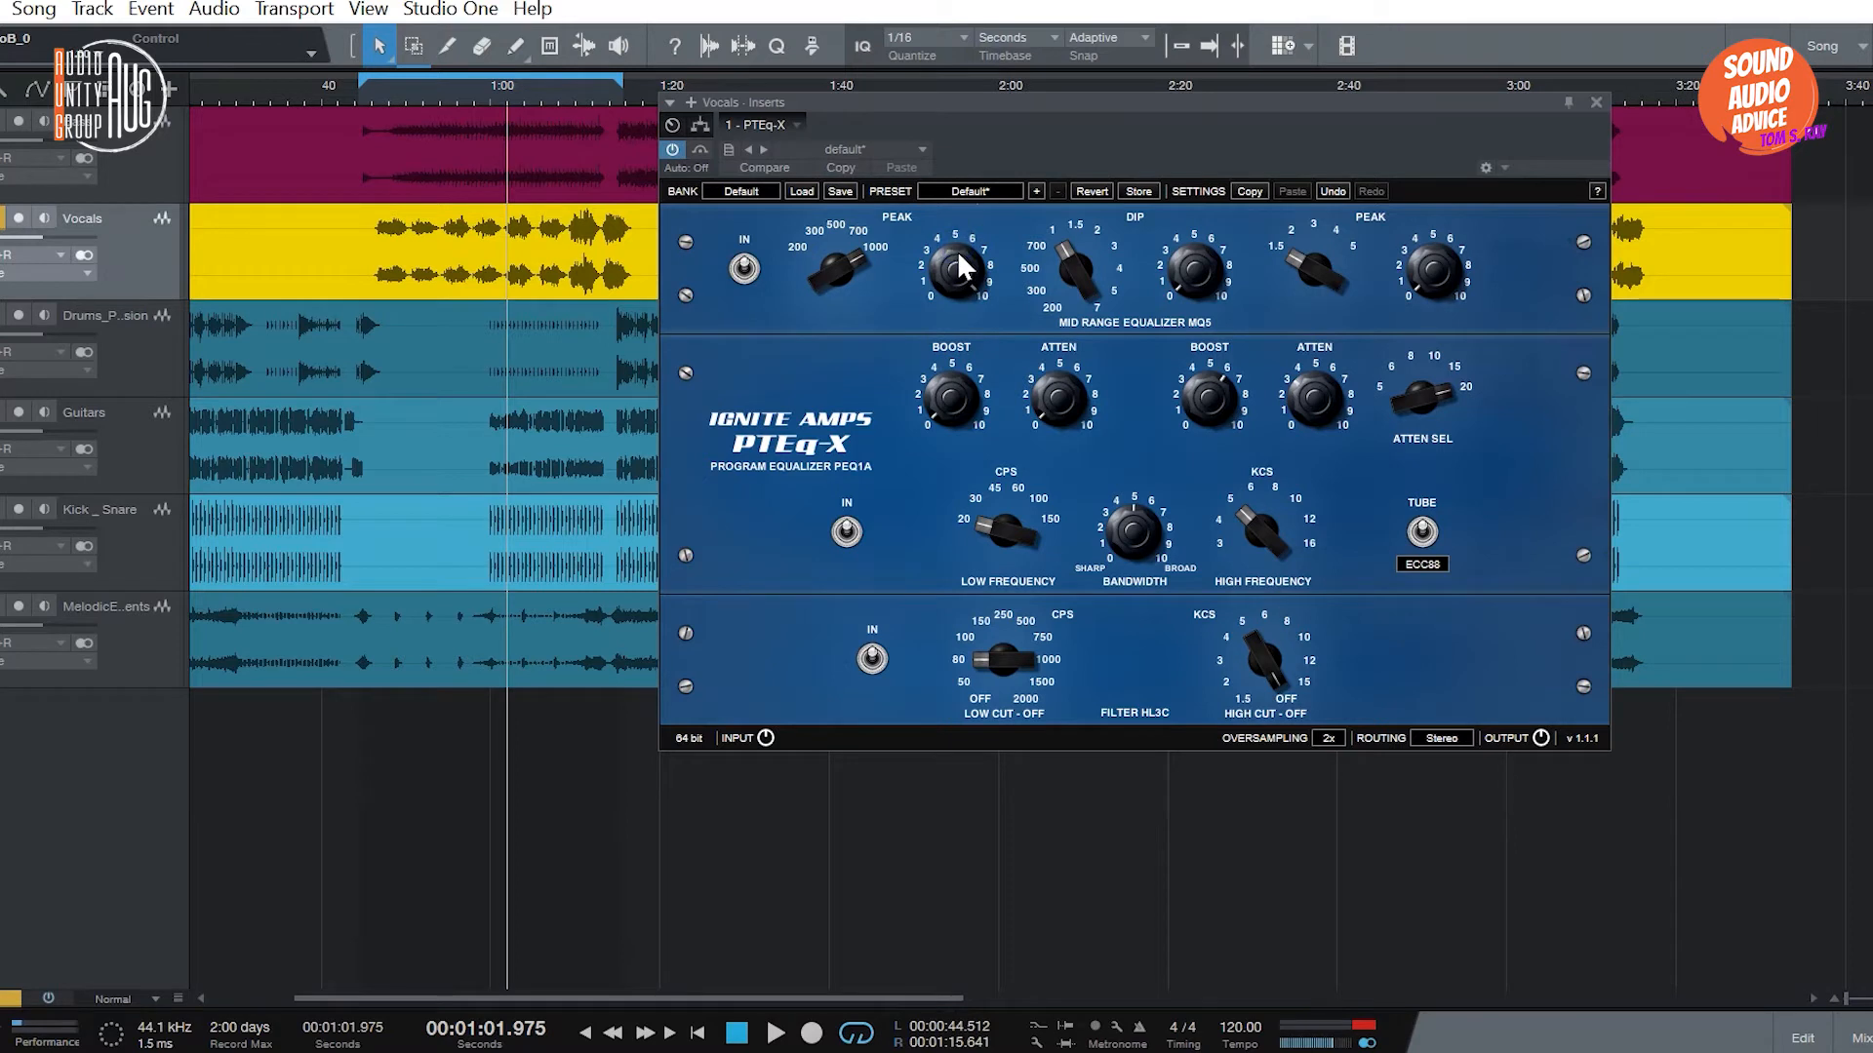
pyautogui.click(381, 95)
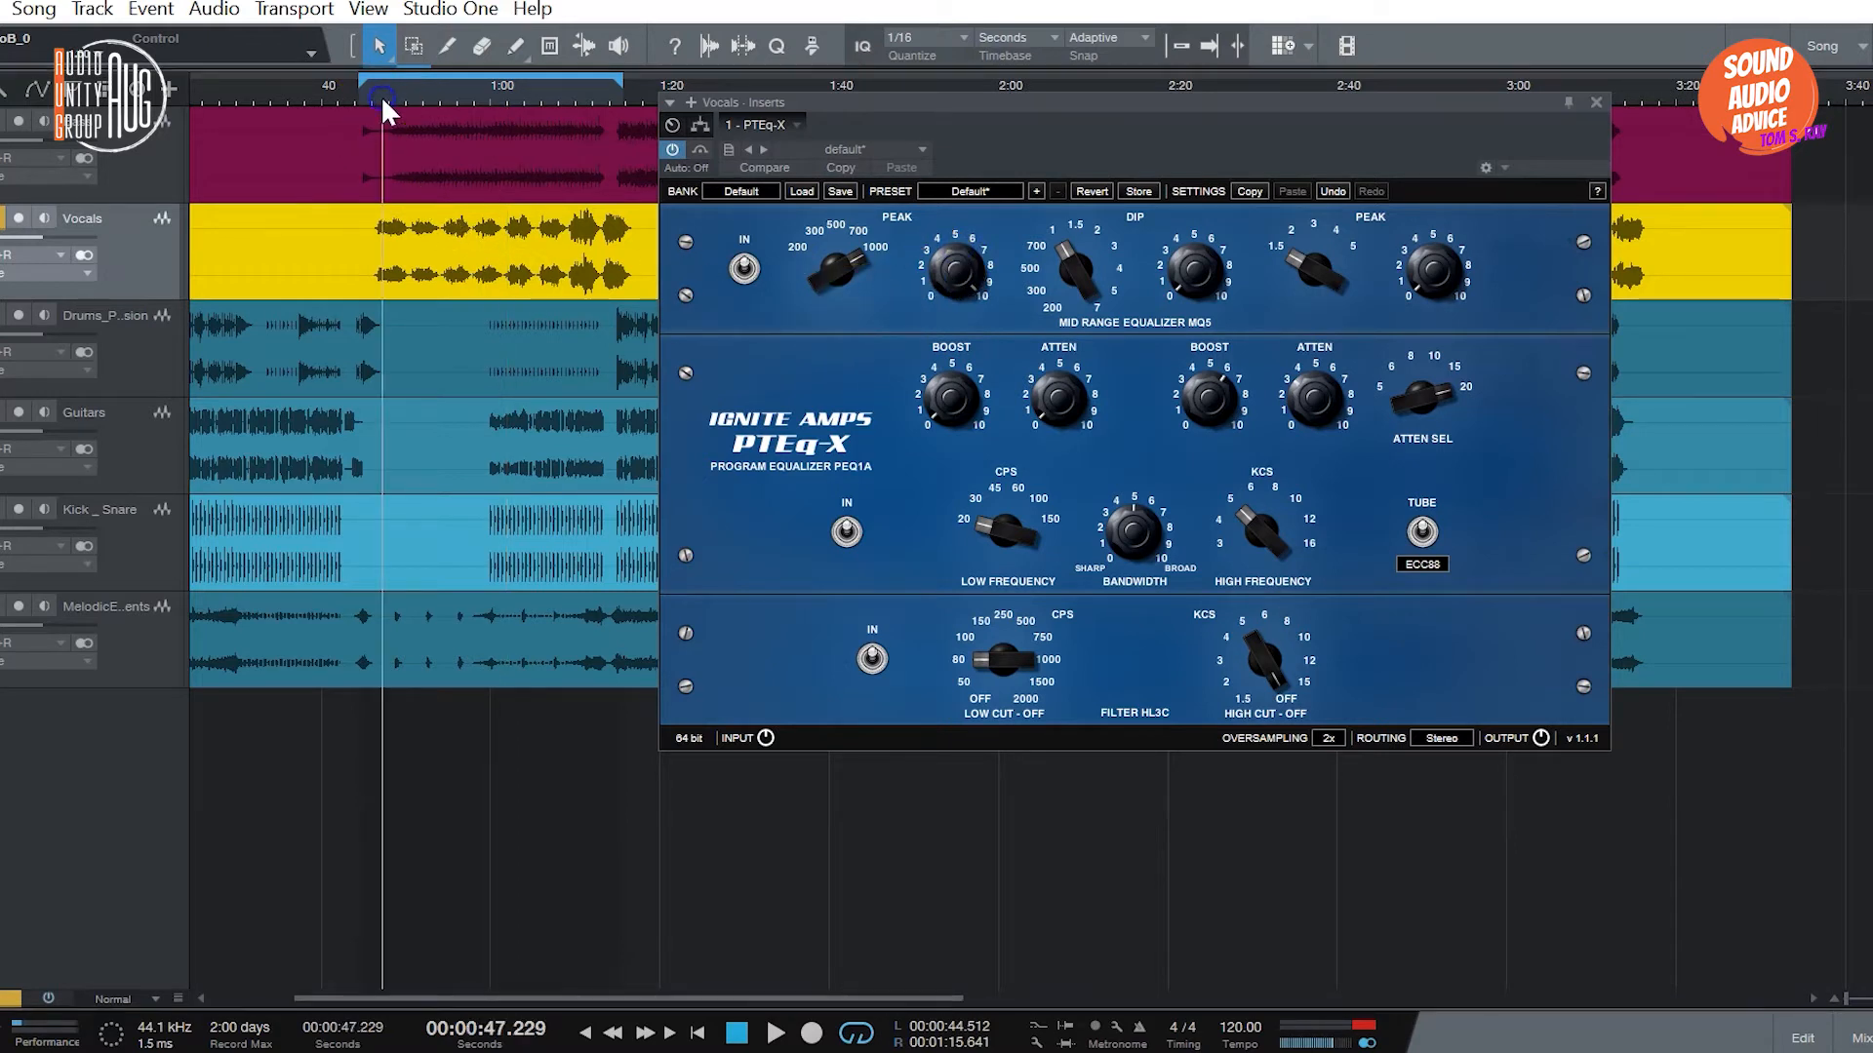
pyautogui.press('space')
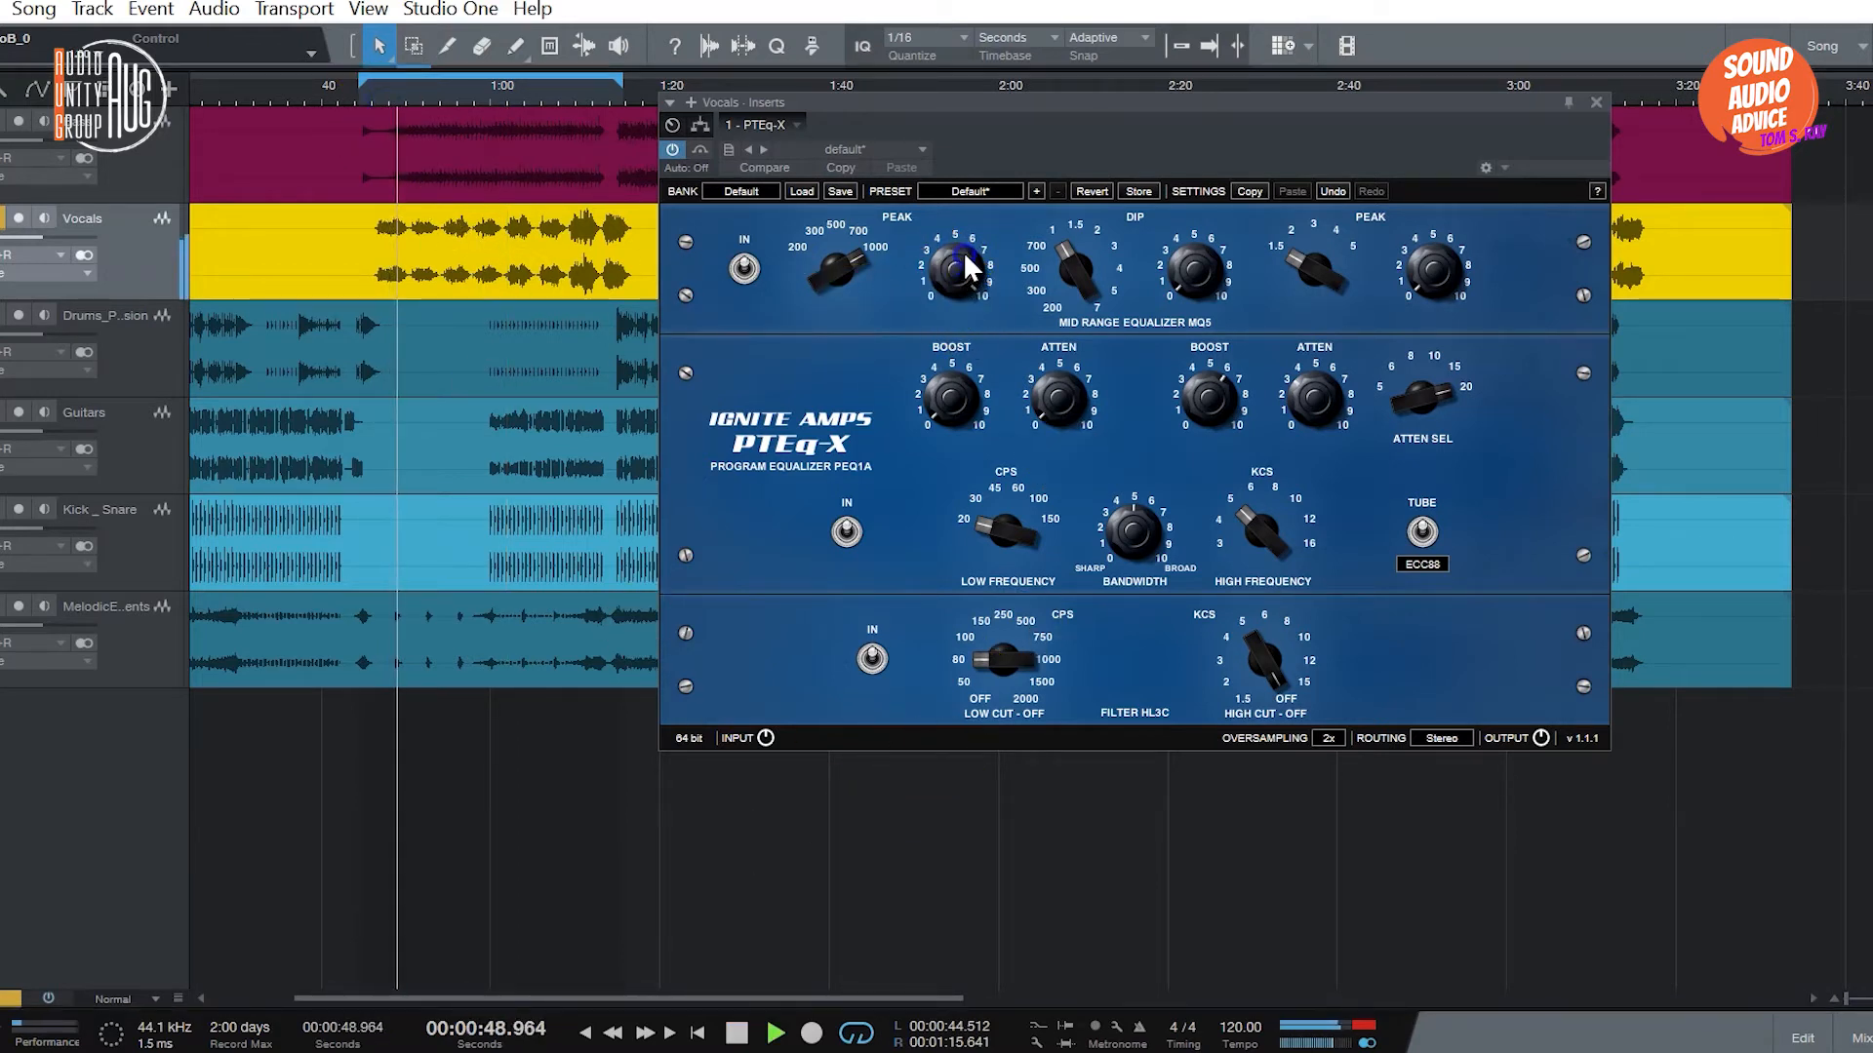
pyautogui.moveTo(958, 278); pyautogui.dragTo(948, 324)
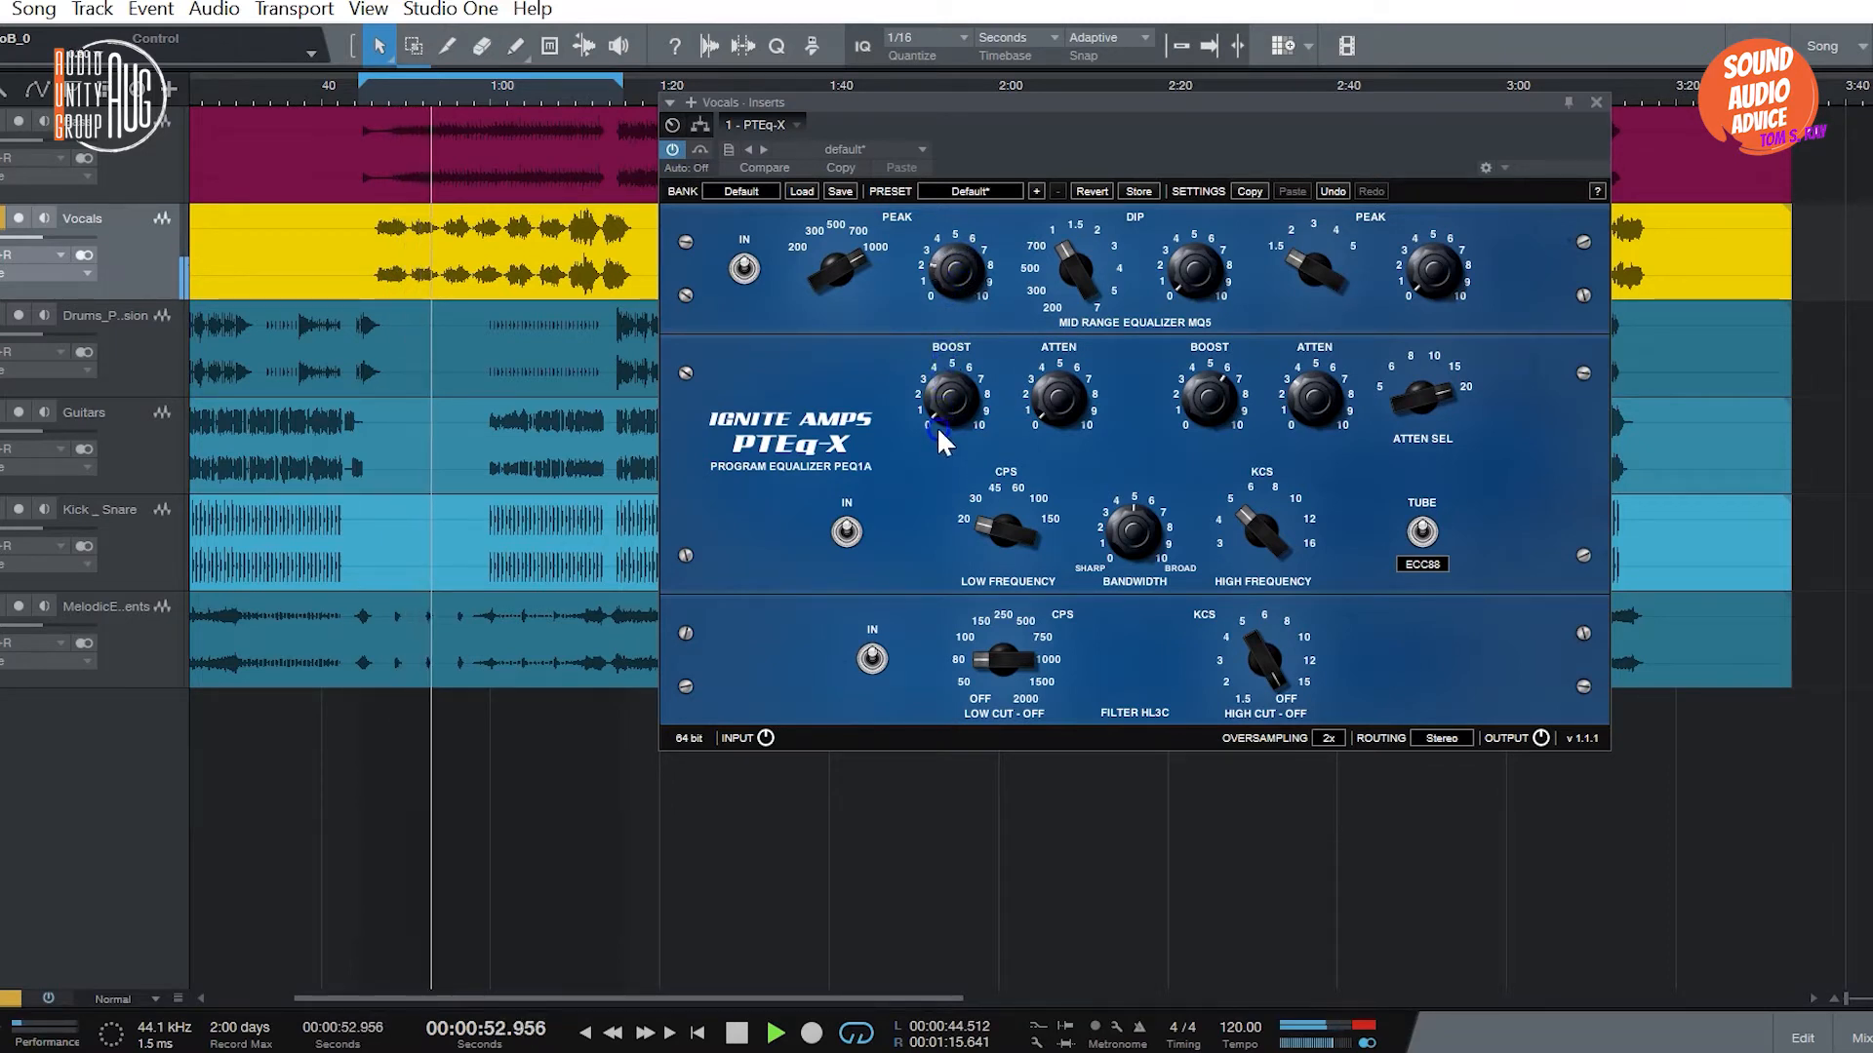
# Step: Sweep the low-cut filter and return it to OFF, and raise the lower mid-range Peak level
pyautogui.moveTo(1010, 712); pyautogui.dragTo(1014, 503)
pyautogui.moveTo(1006, 673); pyautogui.dragTo(1001, 874)
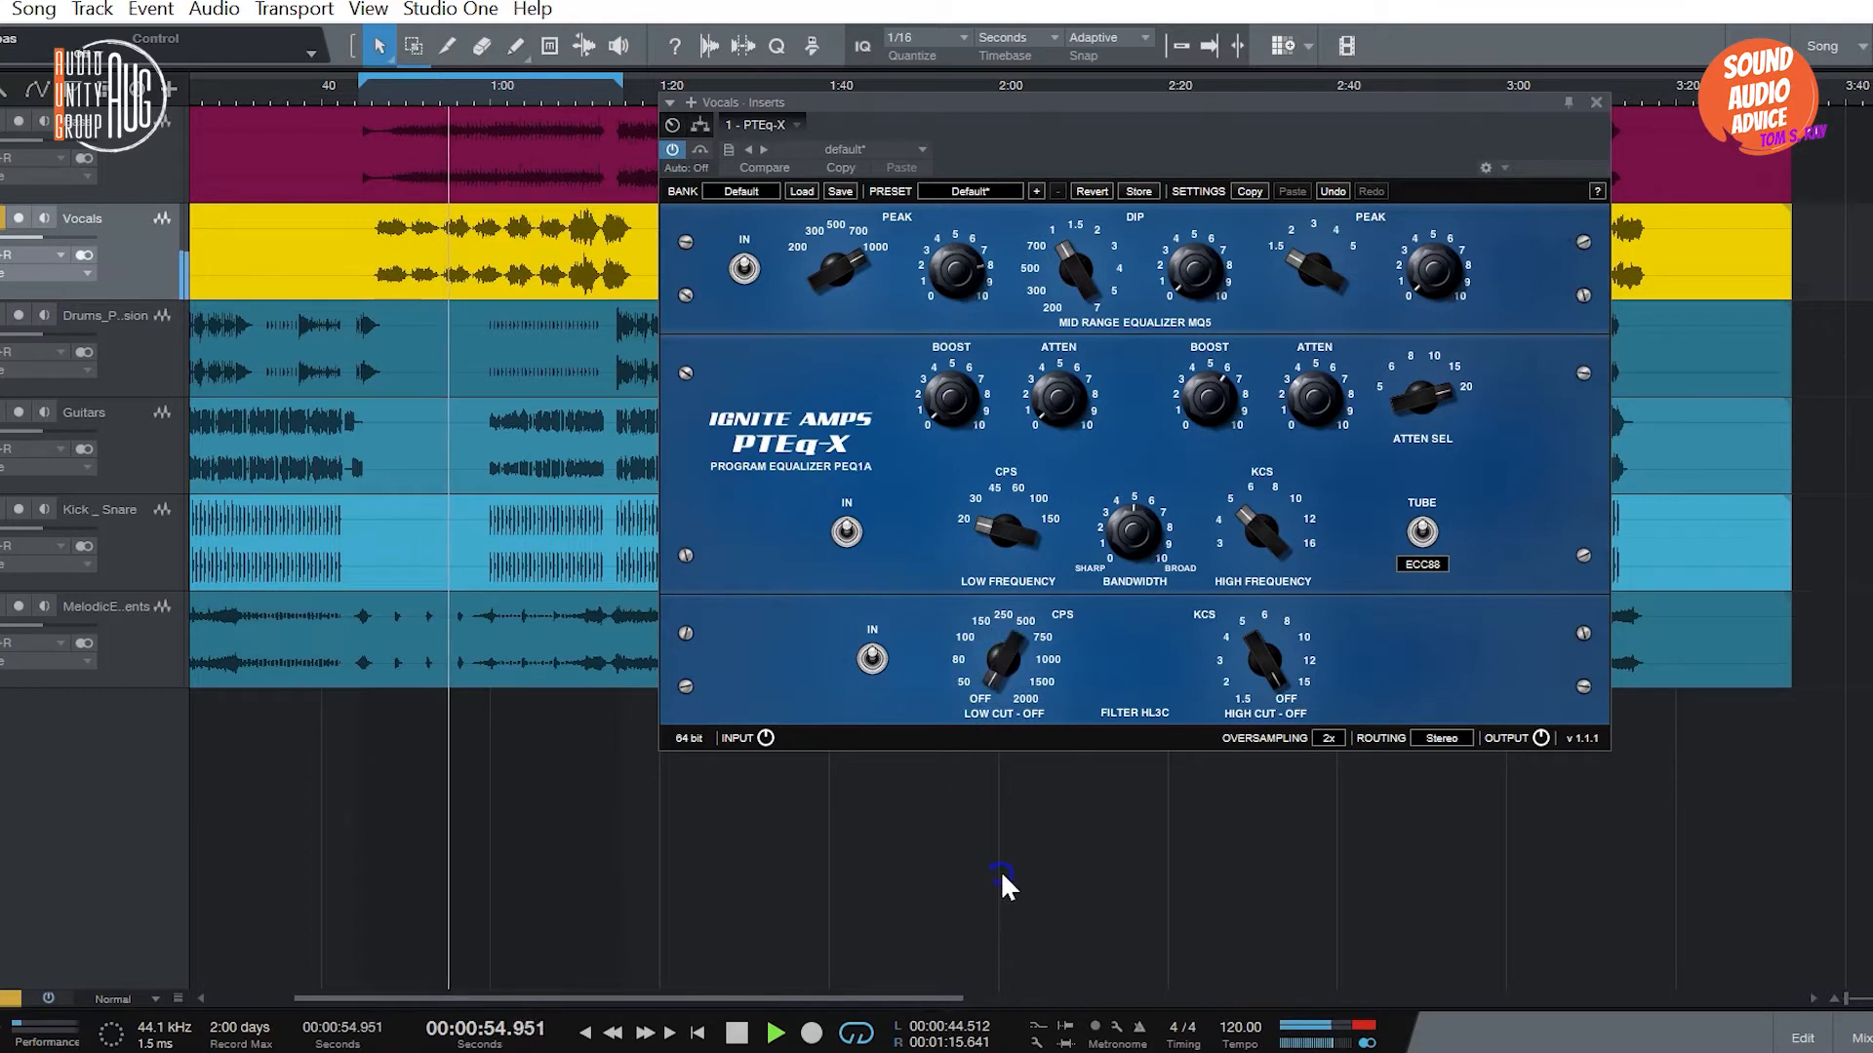
pyautogui.moveTo(948, 299); pyautogui.dragTo(949, 268)
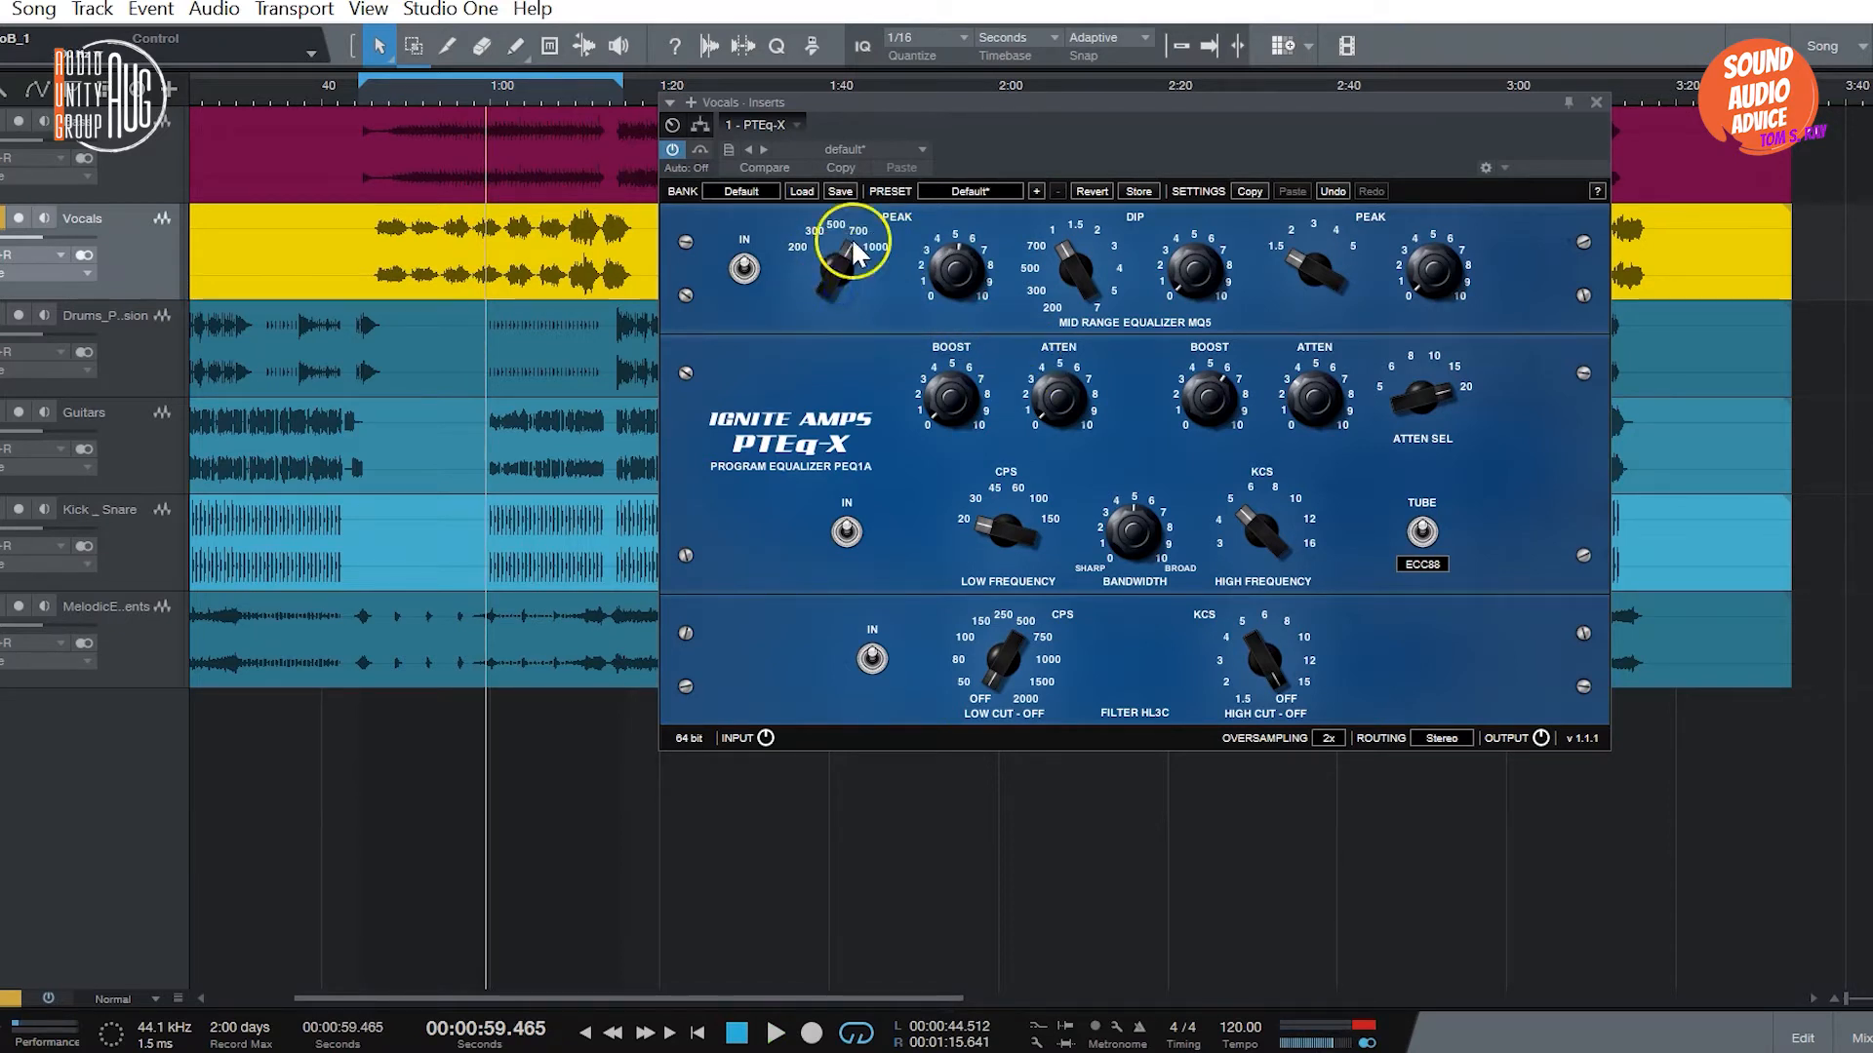
# Step: Set the lower mid-range Peak frequency to 1000 and keep the Dip frequency at 1
pyautogui.moveTo(963, 291); pyautogui.dragTo(953, 297)
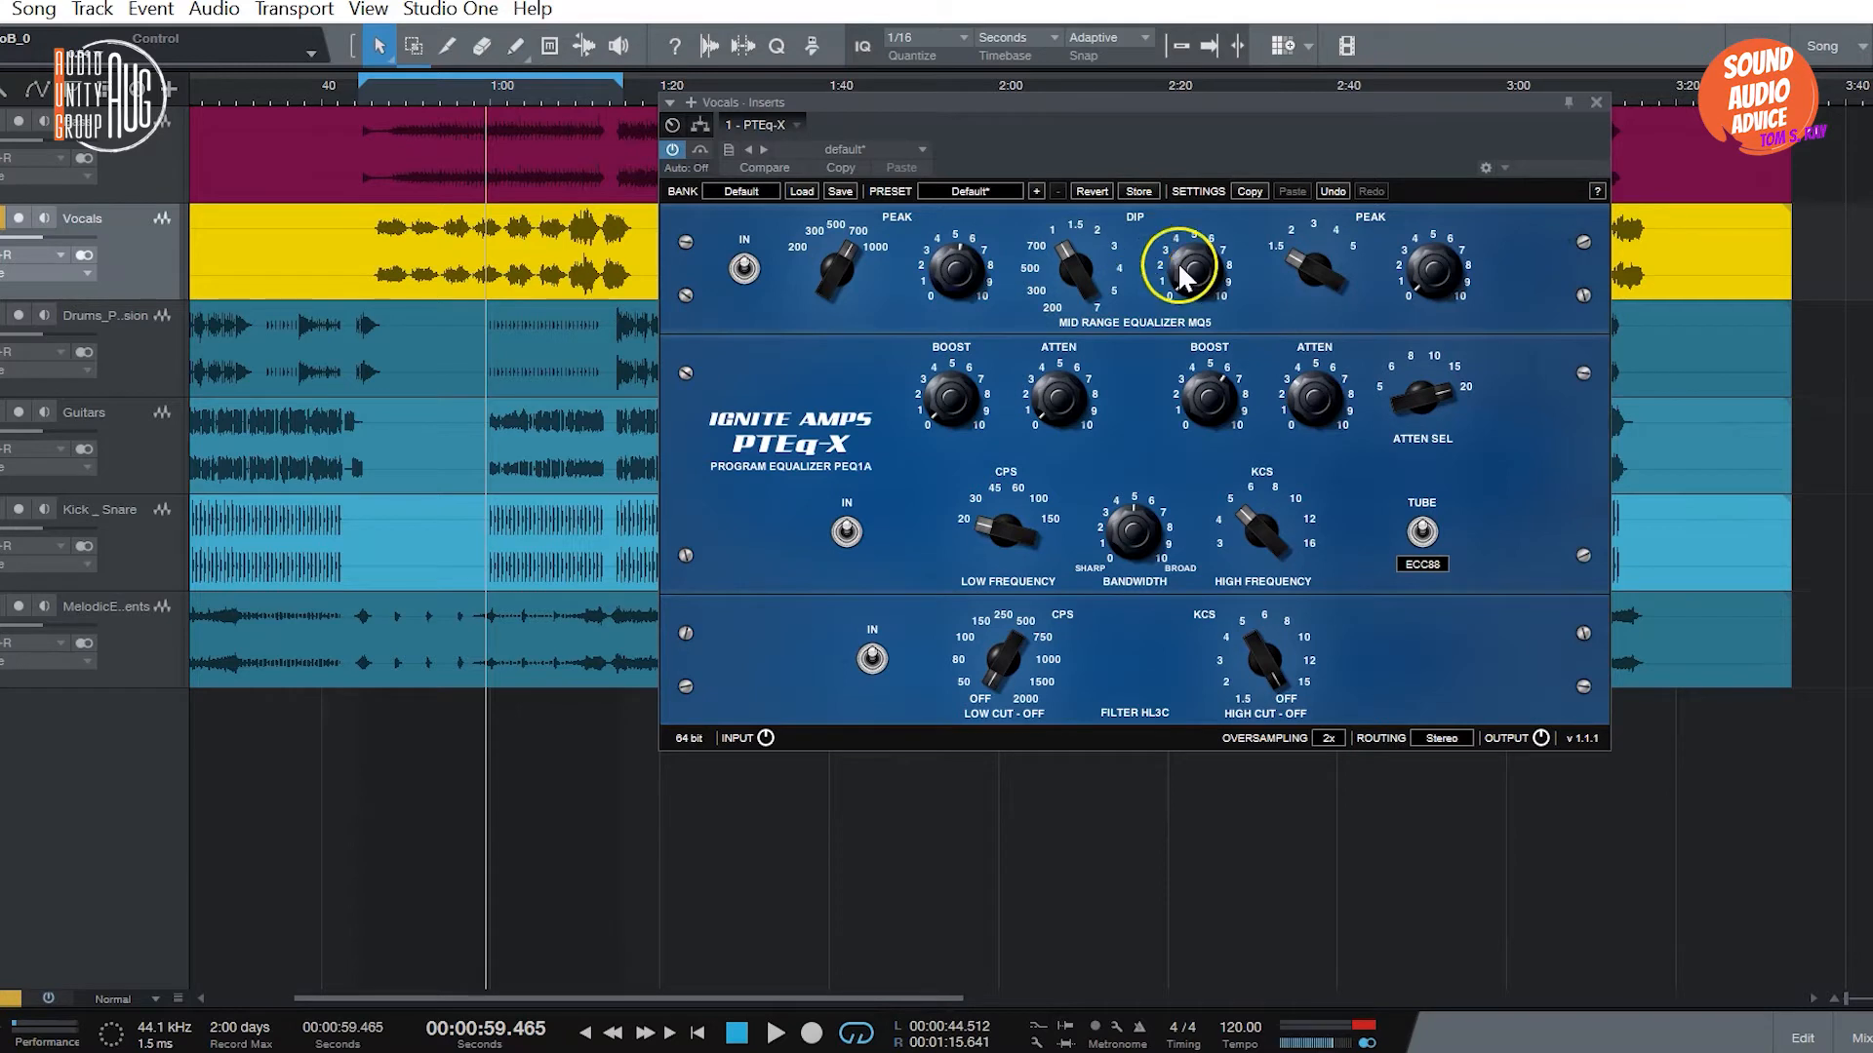
pyautogui.moveTo(1088, 270); pyautogui.dragTo(1096, 273)
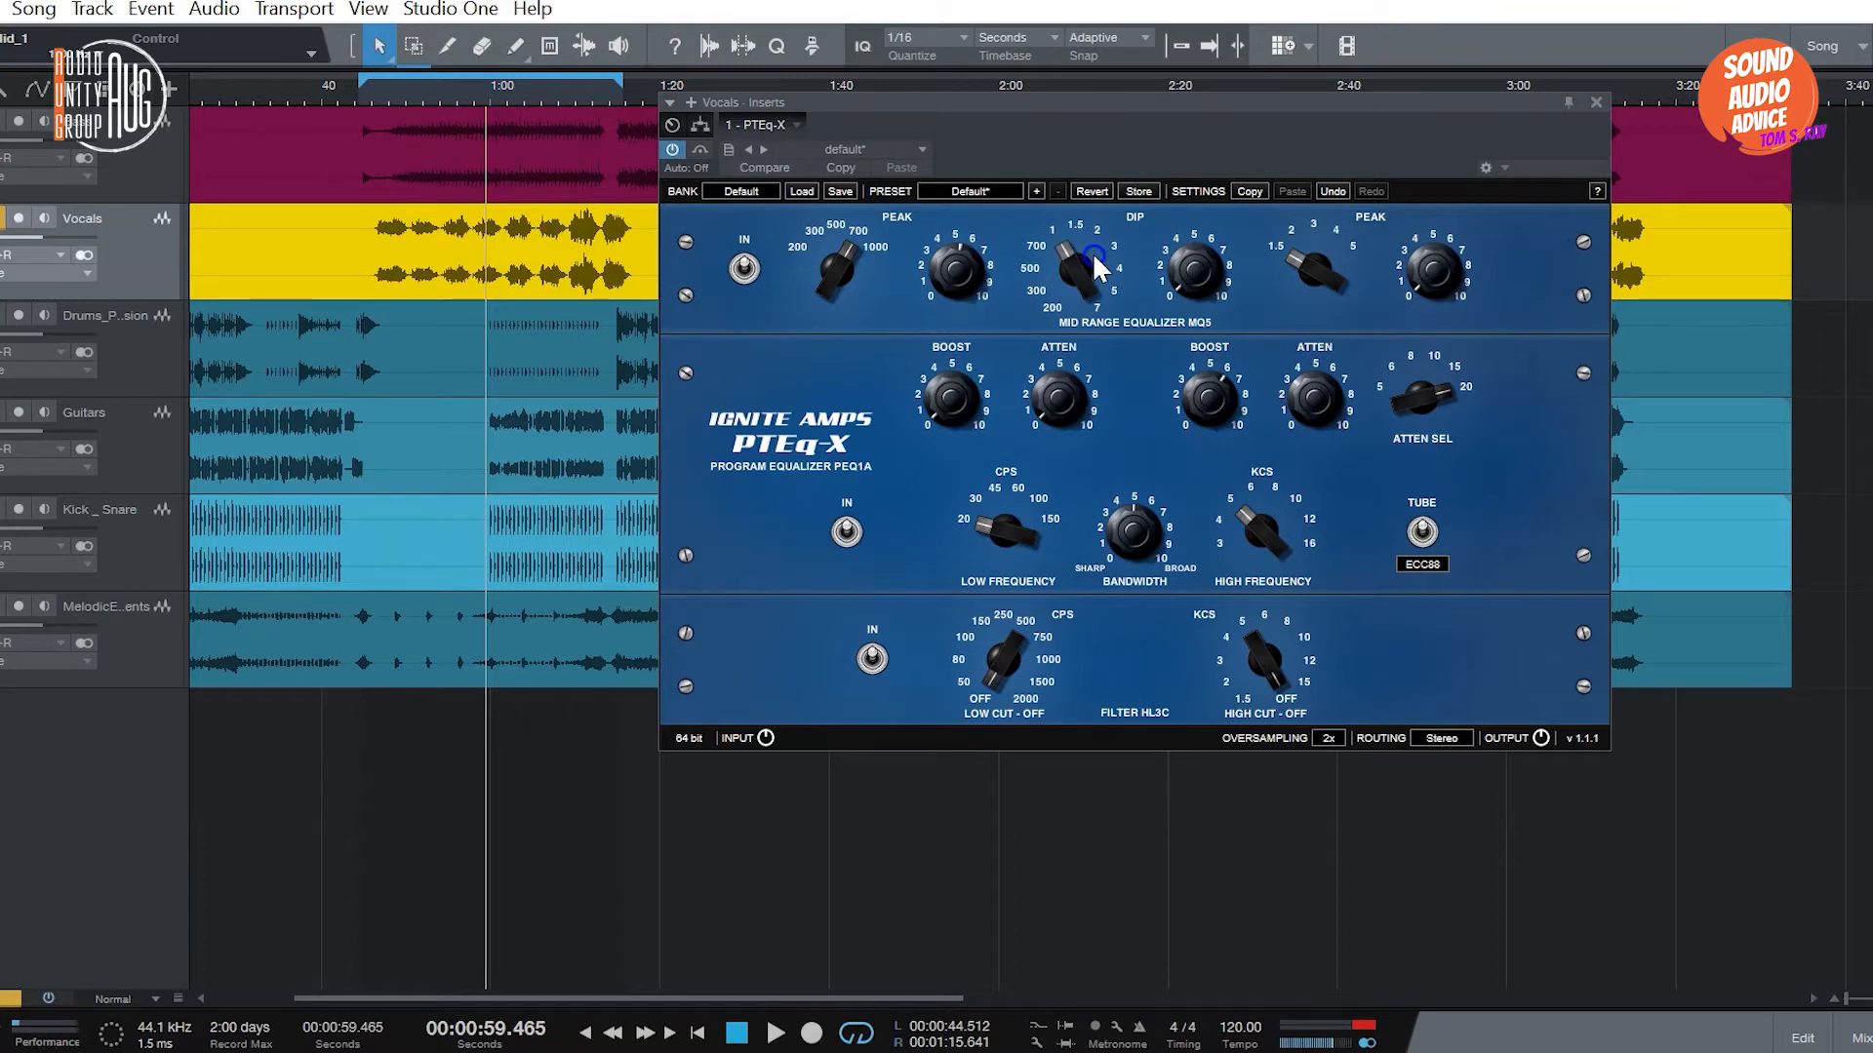
pyautogui.moveTo(848, 268); pyautogui.dragTo(846, 251)
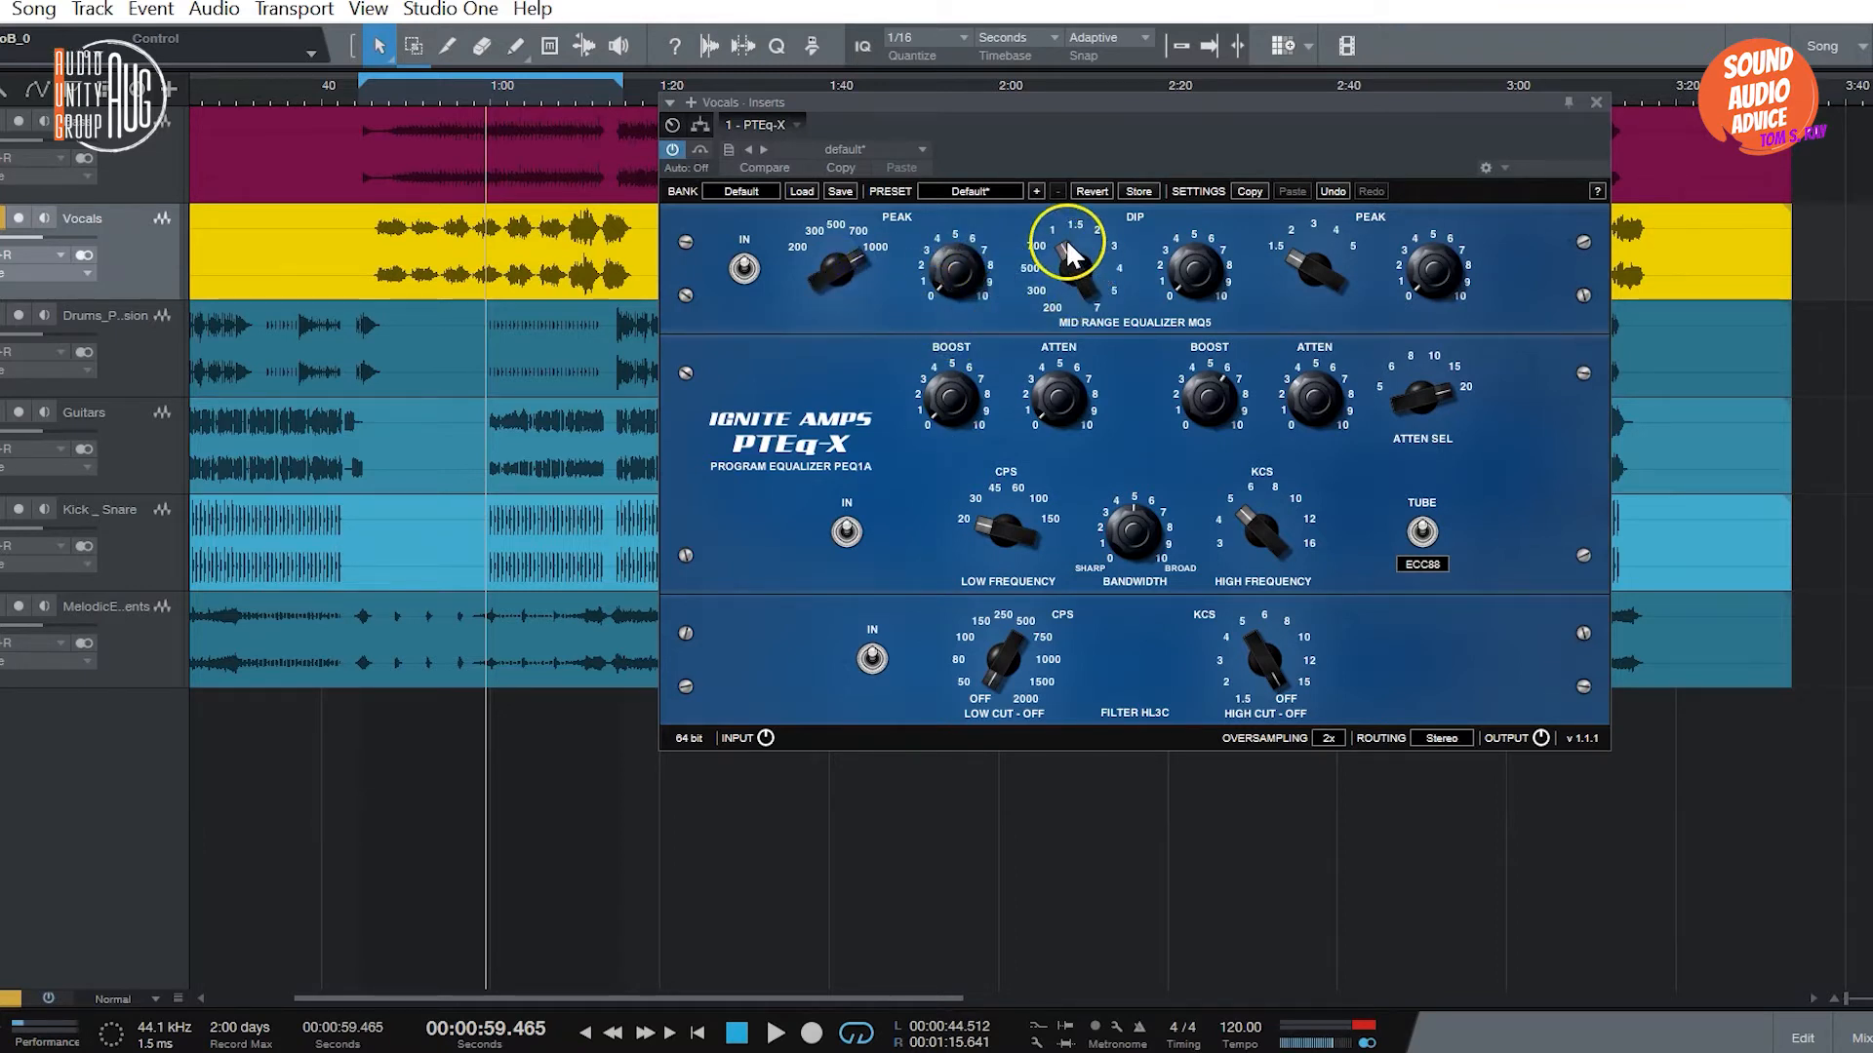
# Step: Set a slight mid-range Dip amount by ear while the Vocals play, trying a strong cut first
pyautogui.press('space')
pyautogui.click(1202, 269)
pyautogui.moveTo(1202, 269); pyautogui.dragTo(1235, 78)
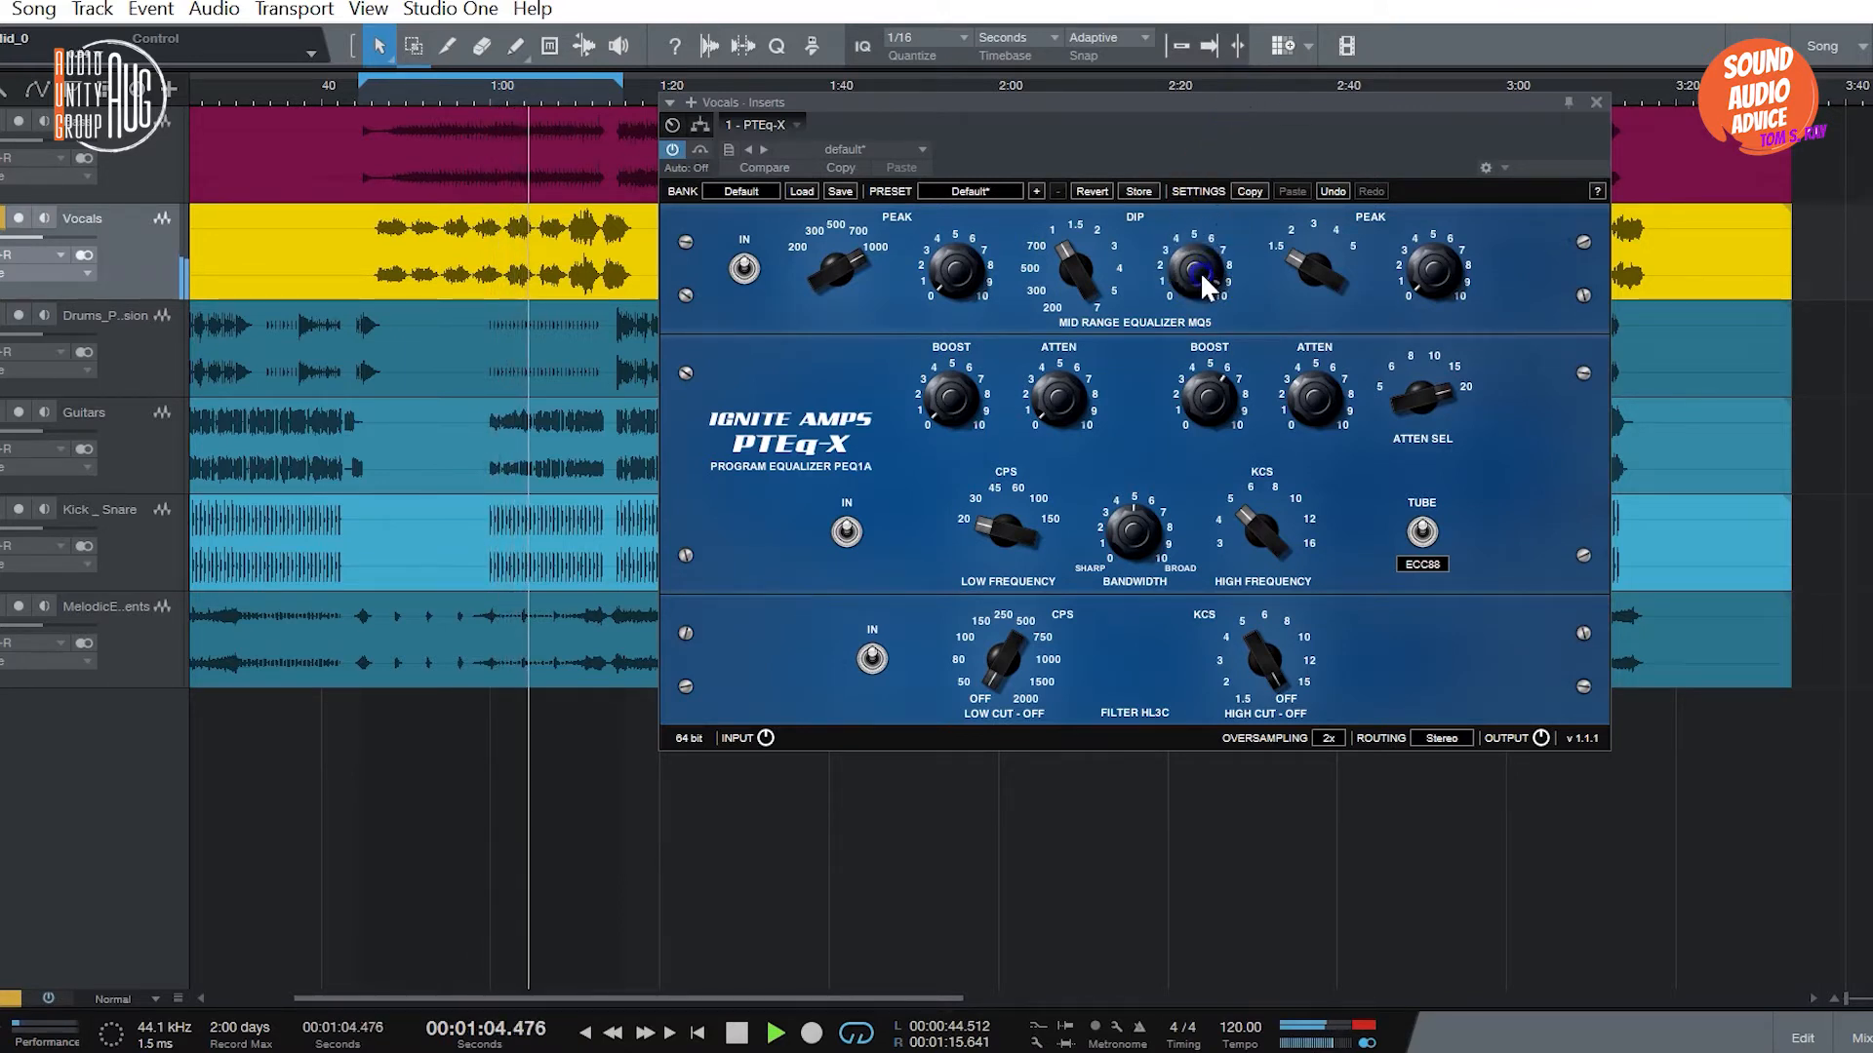
pyautogui.click(1190, 405)
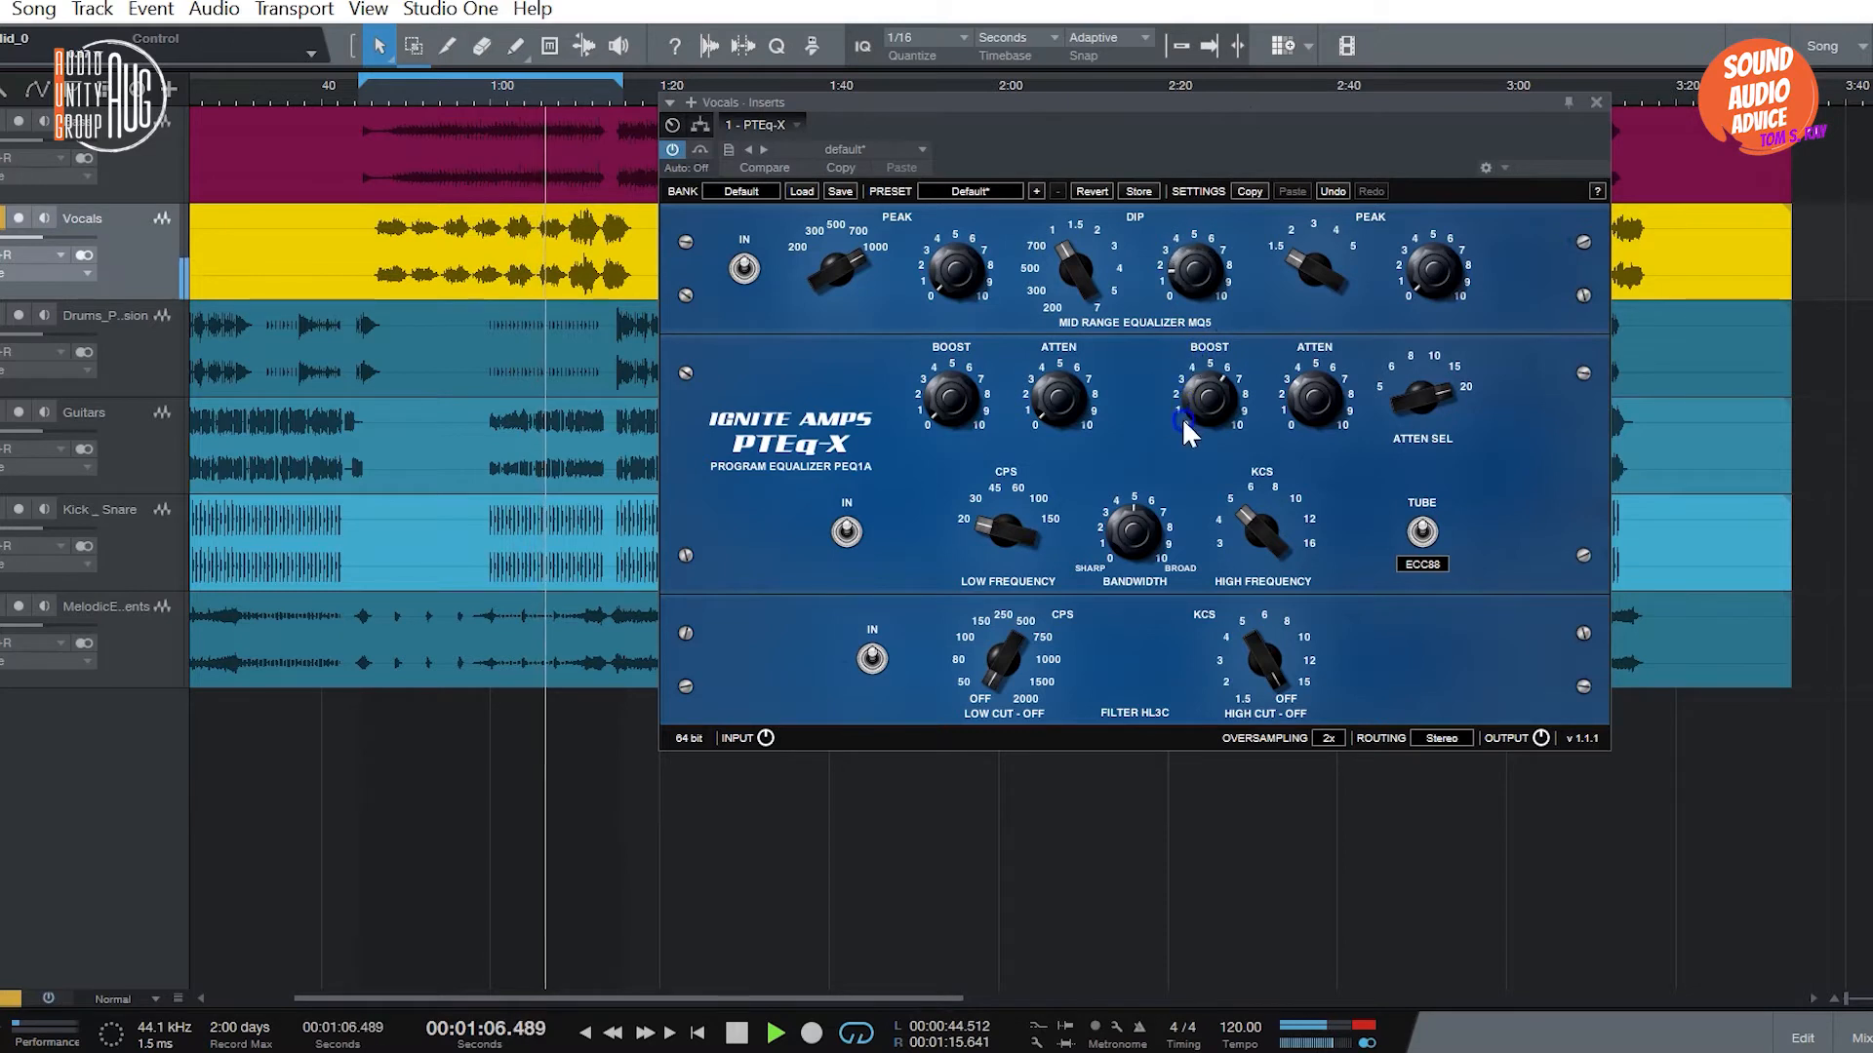
pyautogui.press('space')
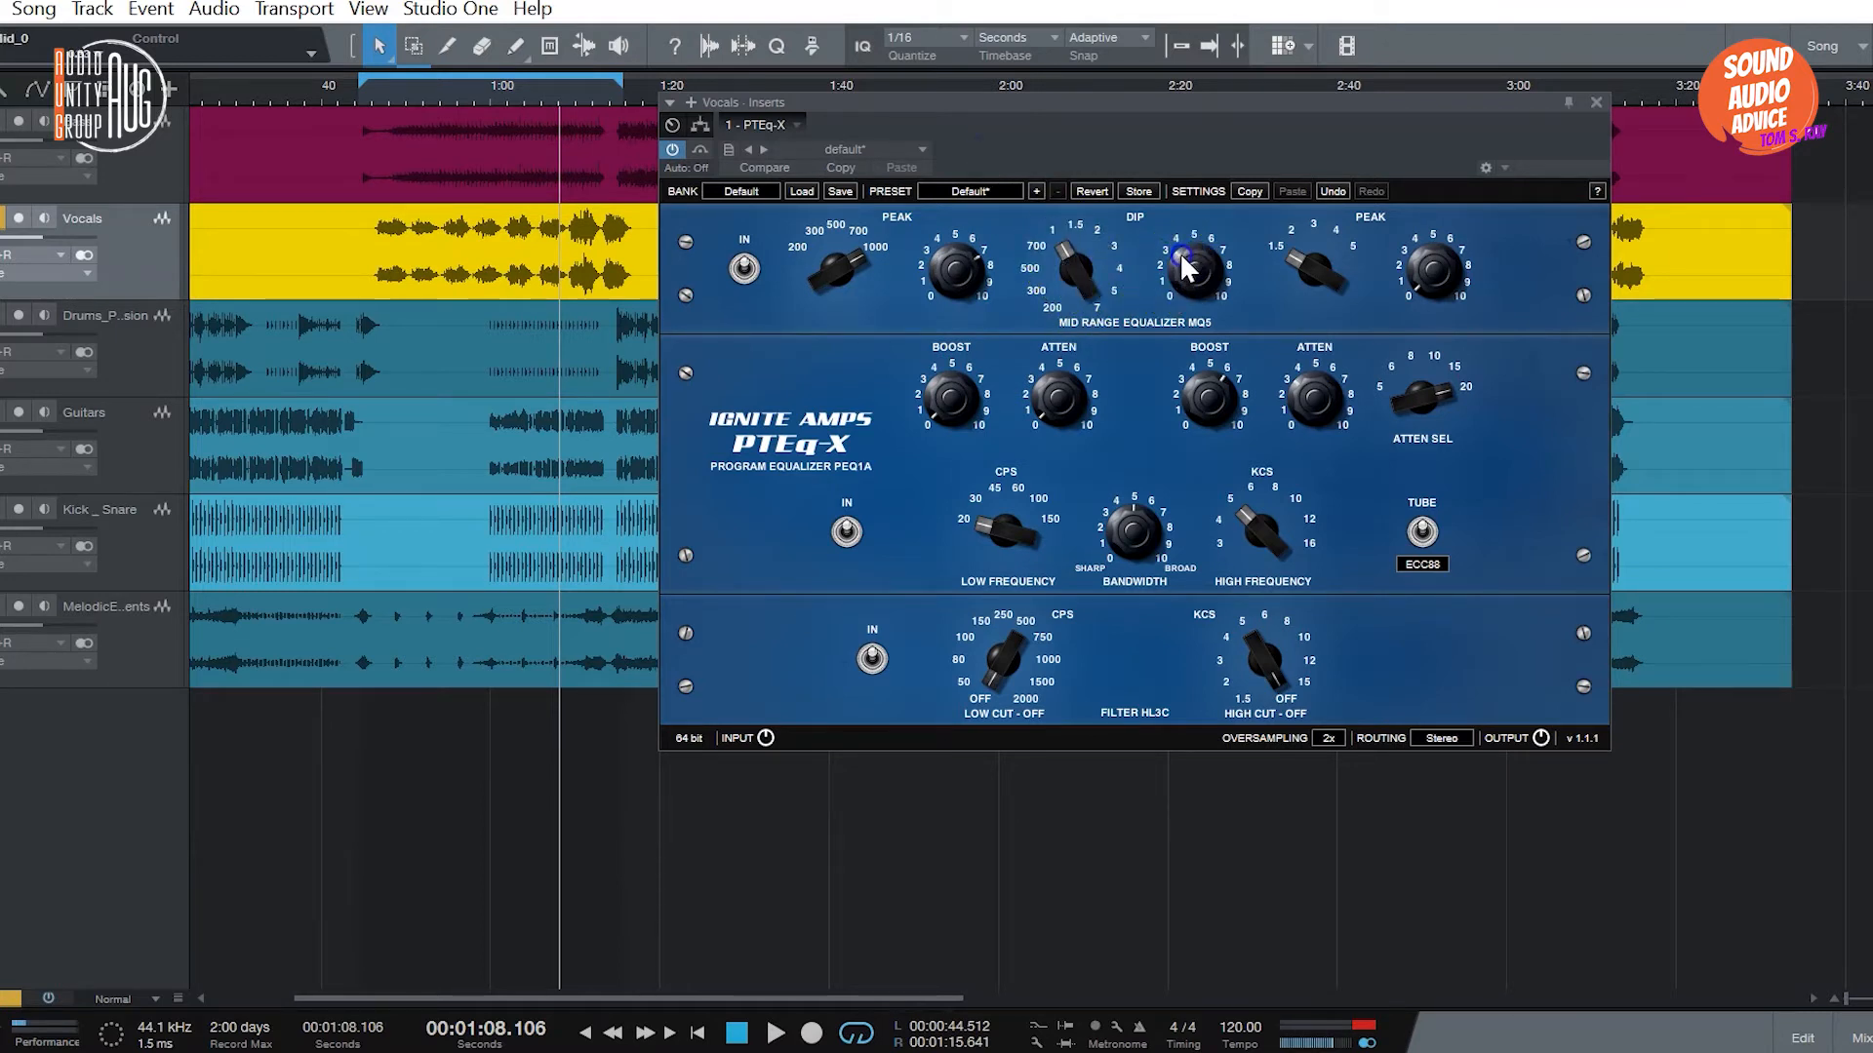
# Step: Play the soloed Vocals and toggle the PTEq-X bypass on and off to compare the equalized and original sound
pyautogui.press('space')
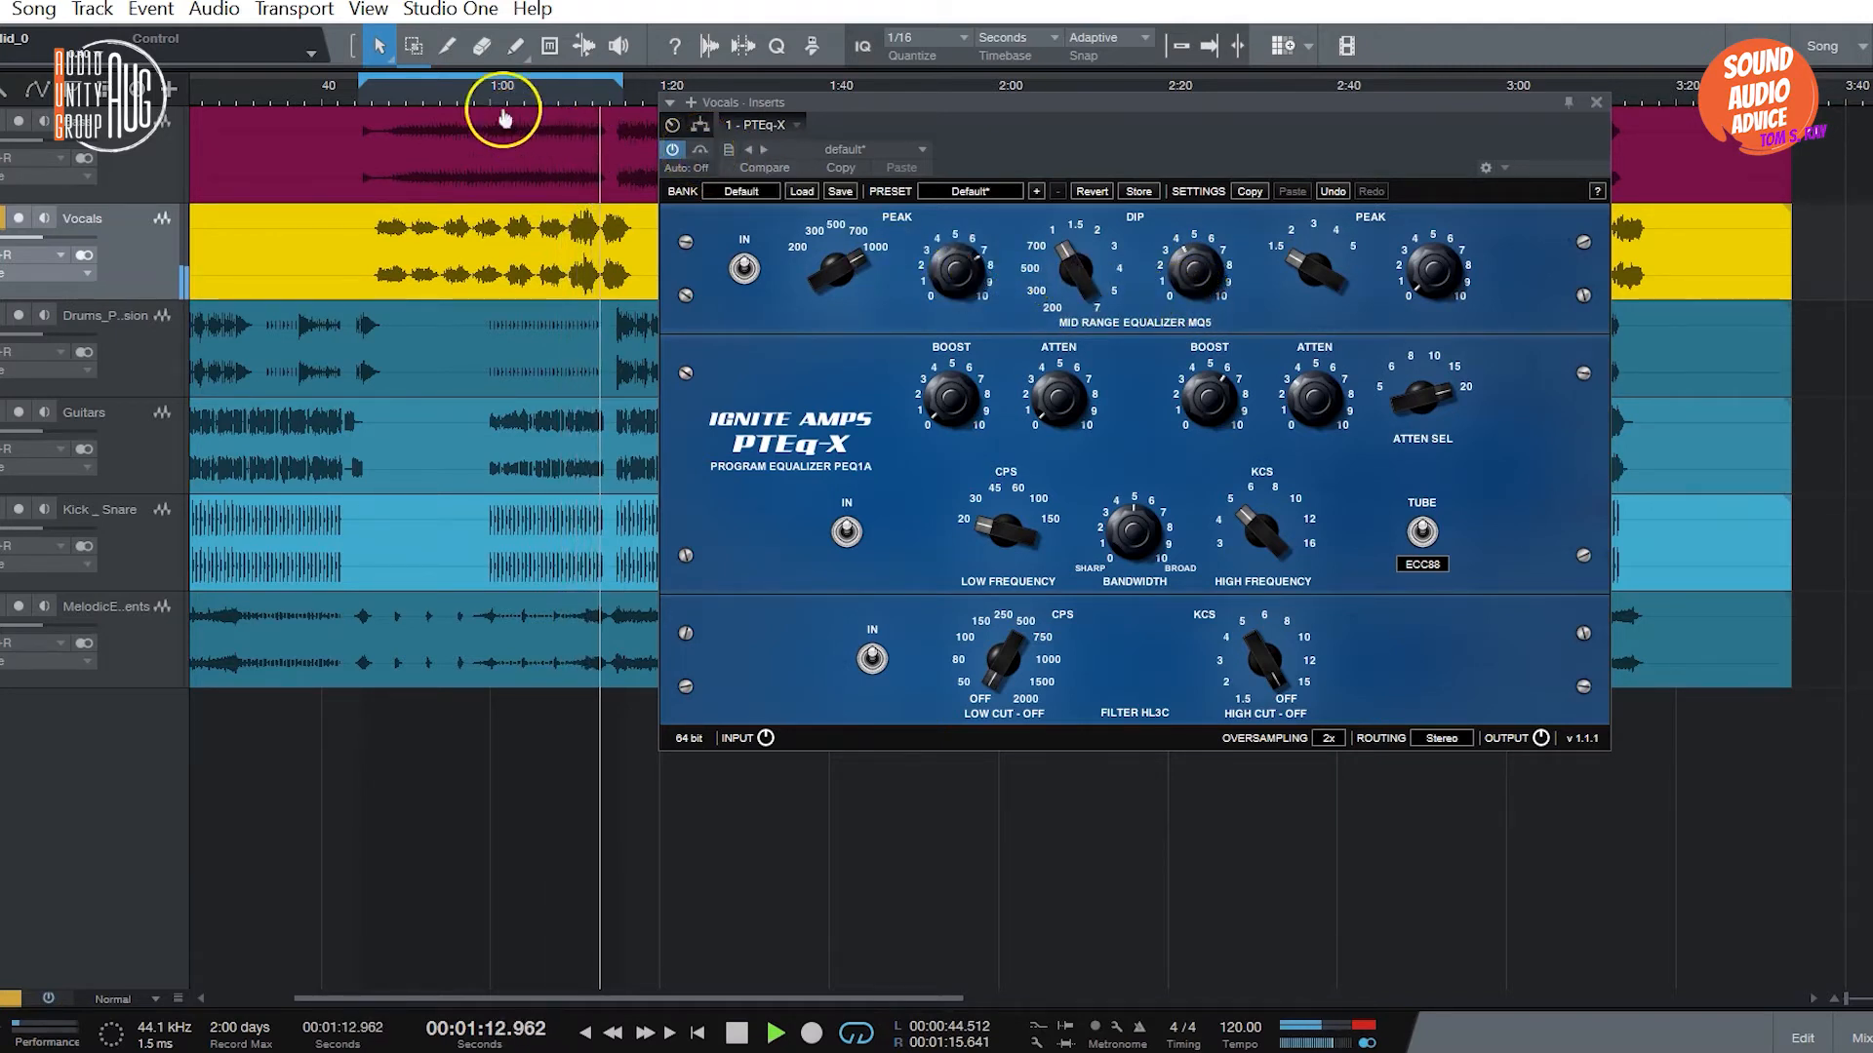
pyautogui.click(474, 92)
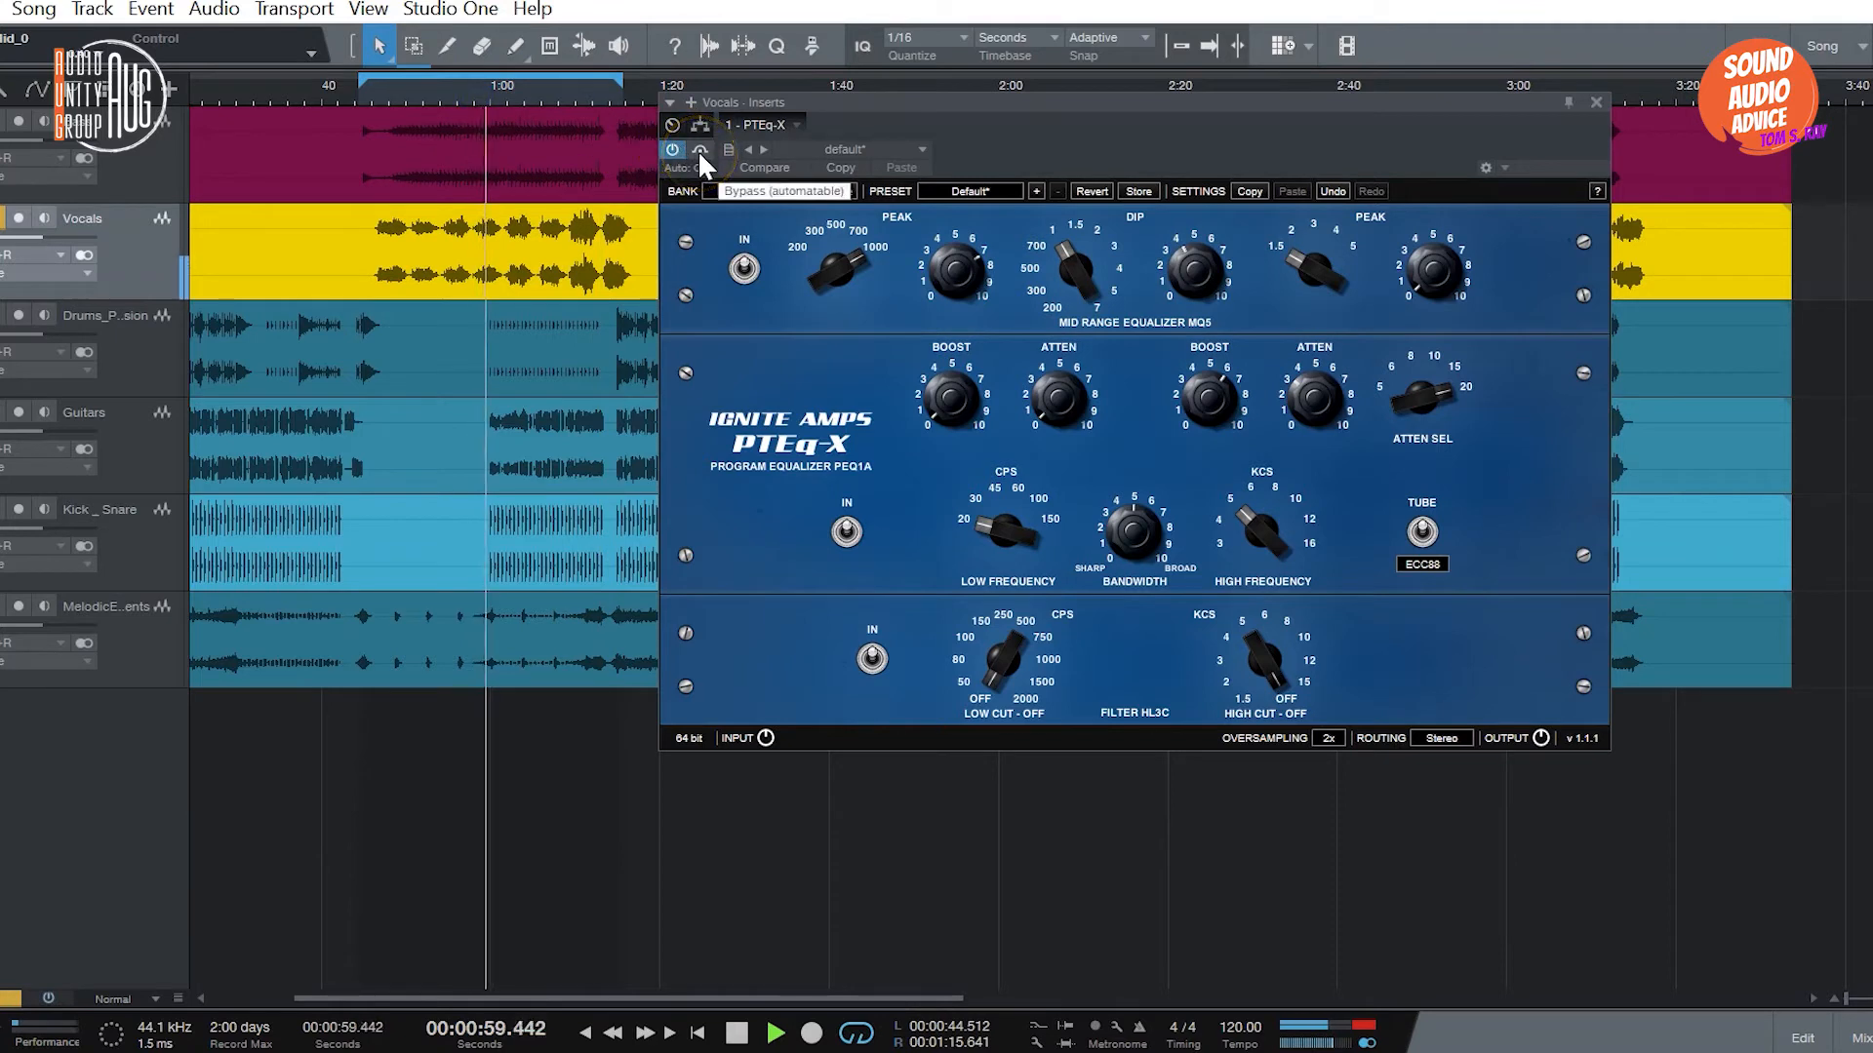
pyautogui.click(699, 149)
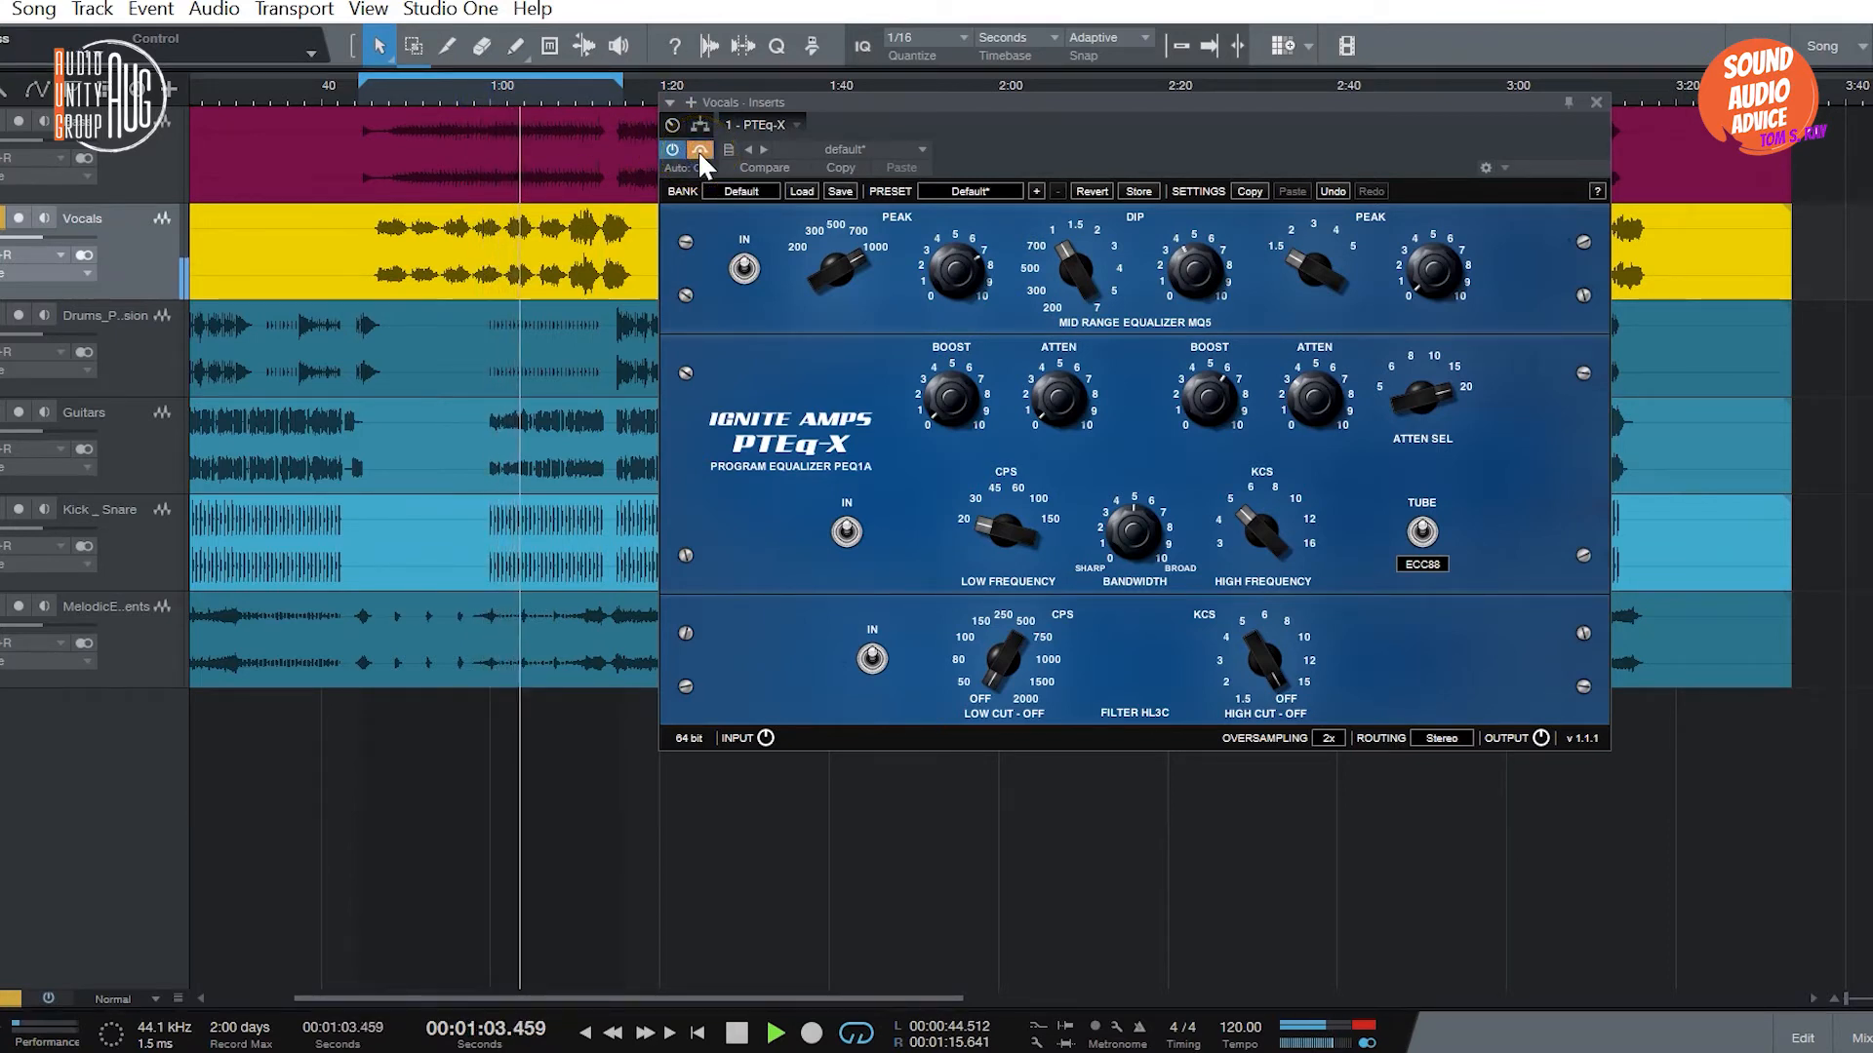
pyautogui.click(700, 149)
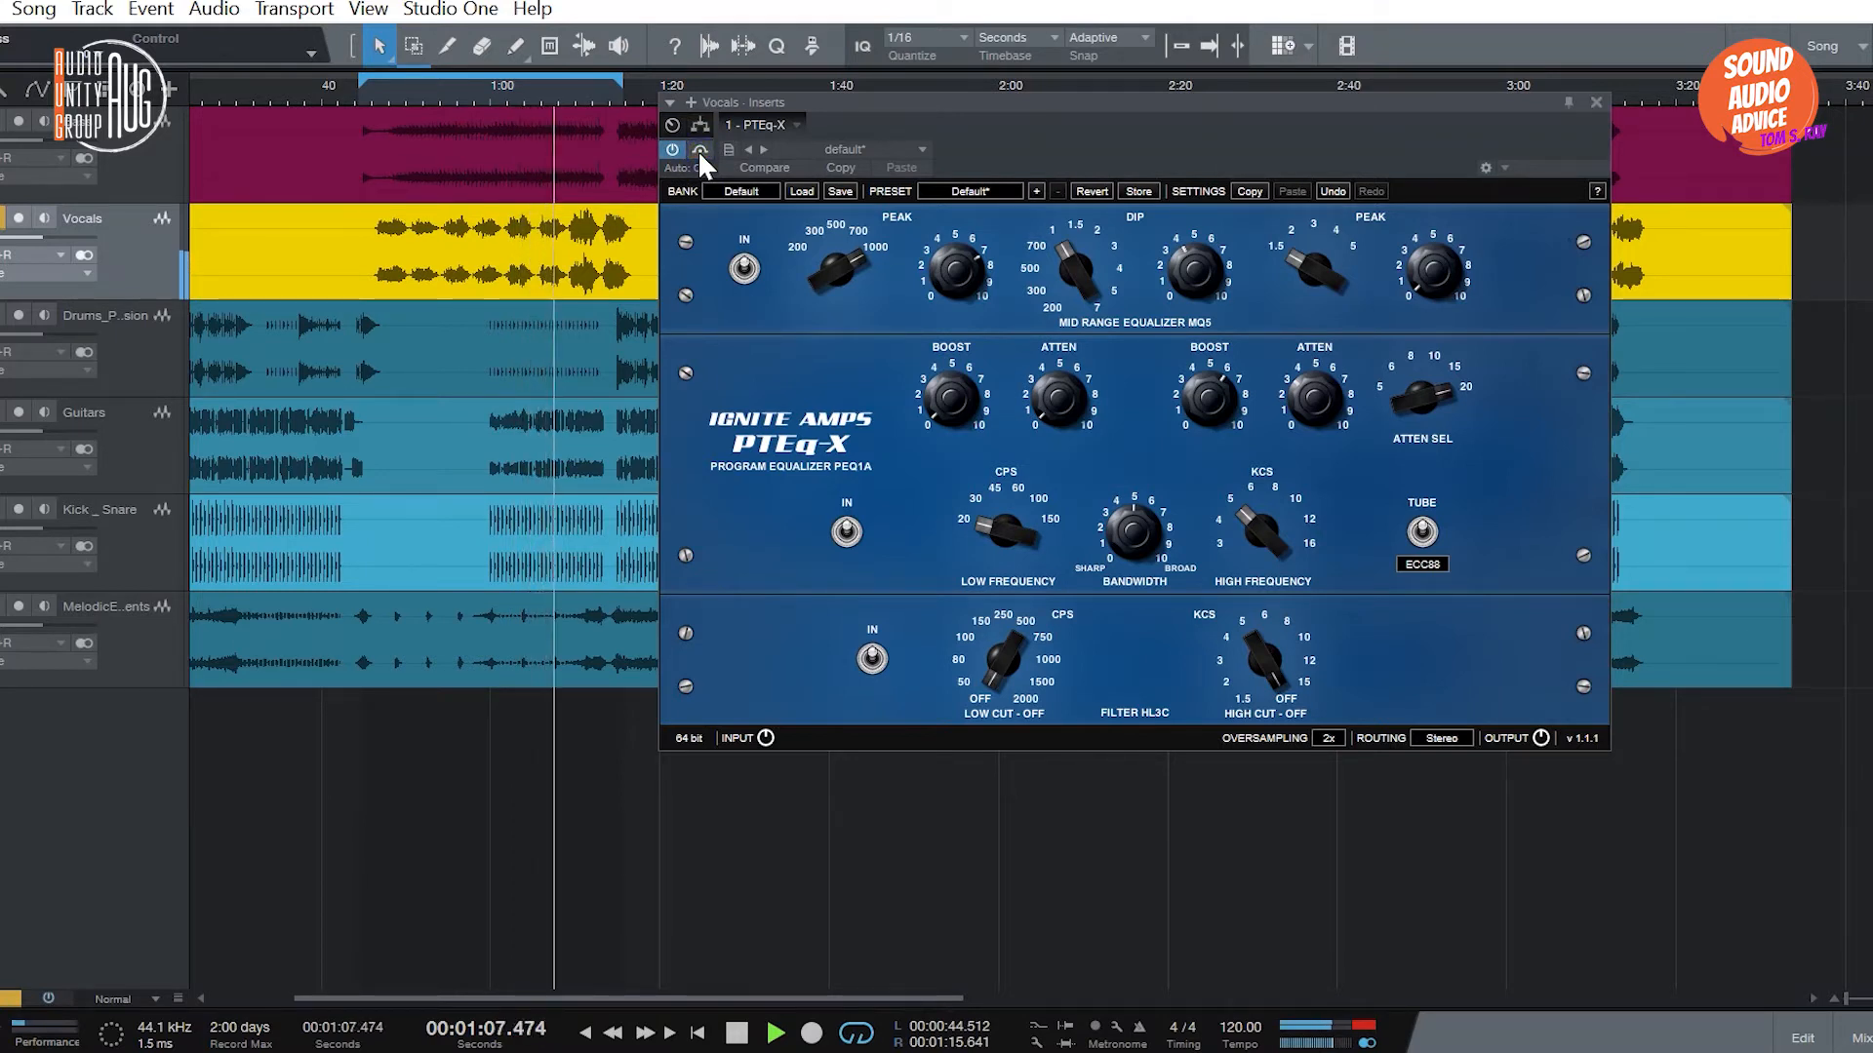
pyautogui.press('space')
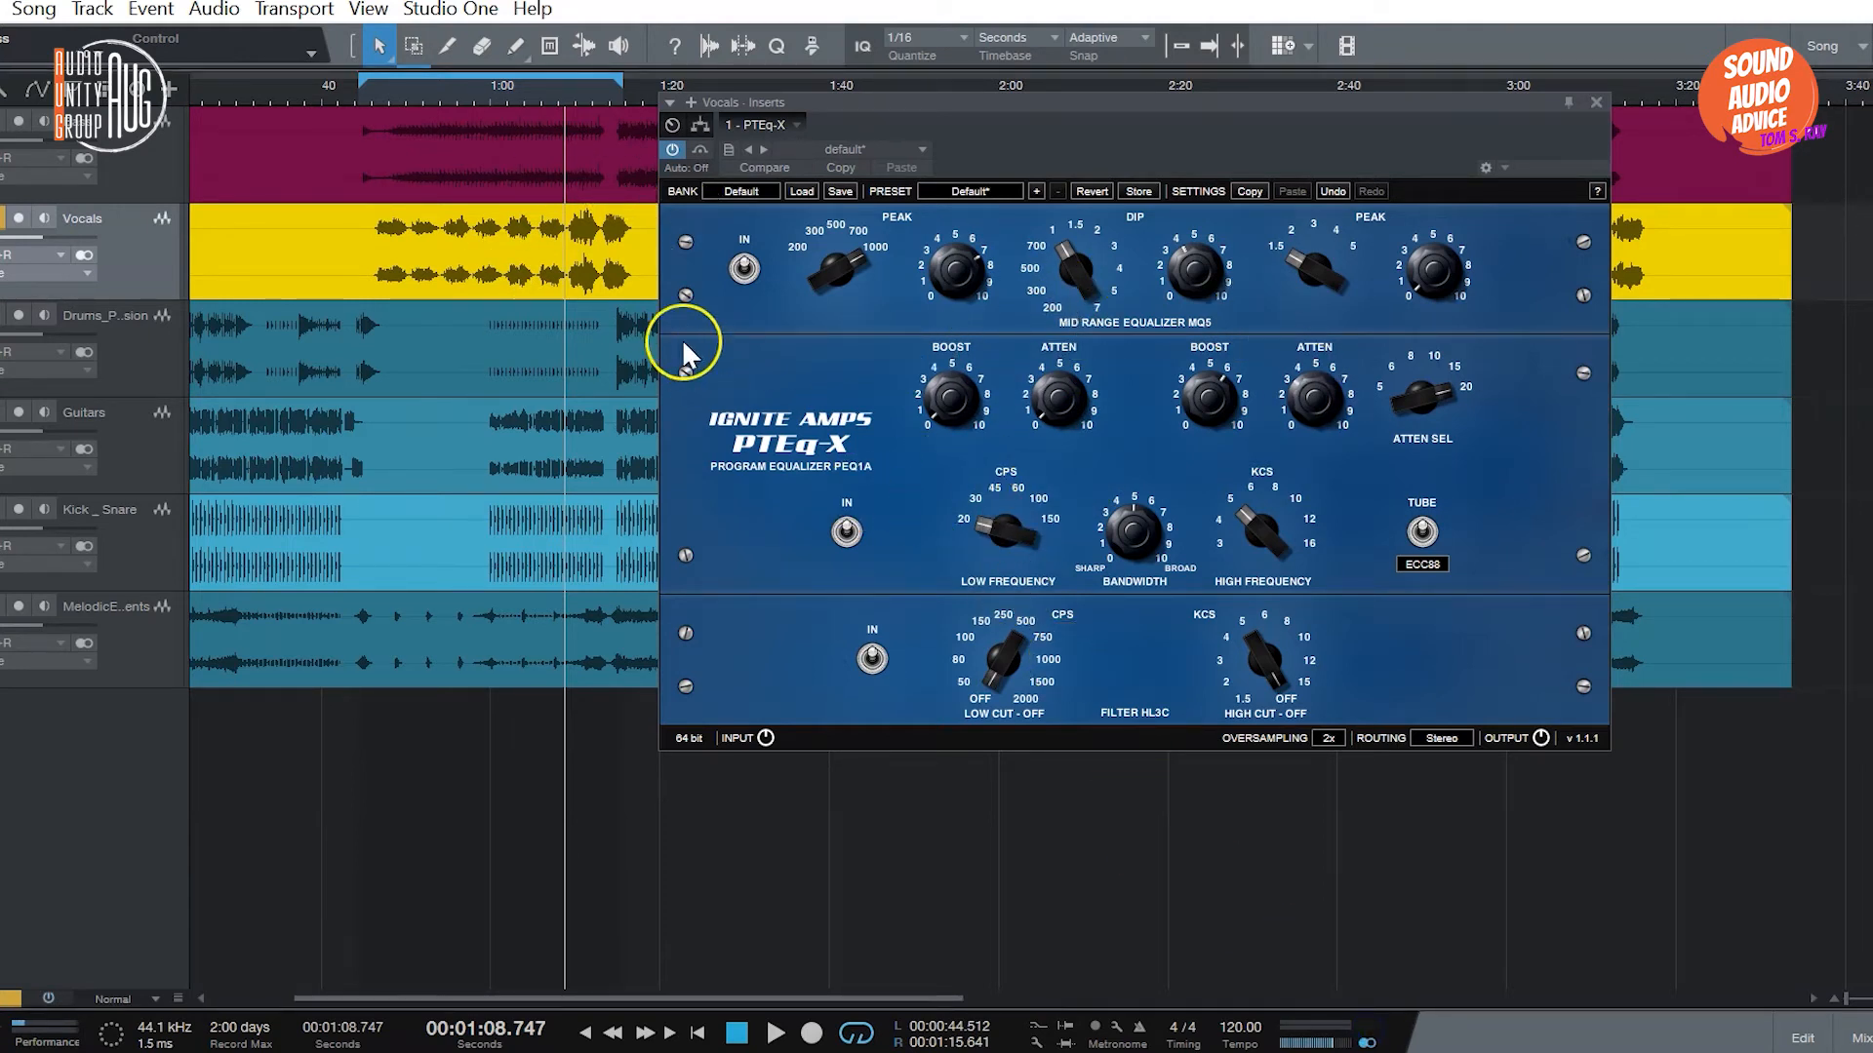
# Step: Play the full mix from 0:44.710 and bypass PTEq-X on the Vocals for comparison
pyautogui.click(371, 93)
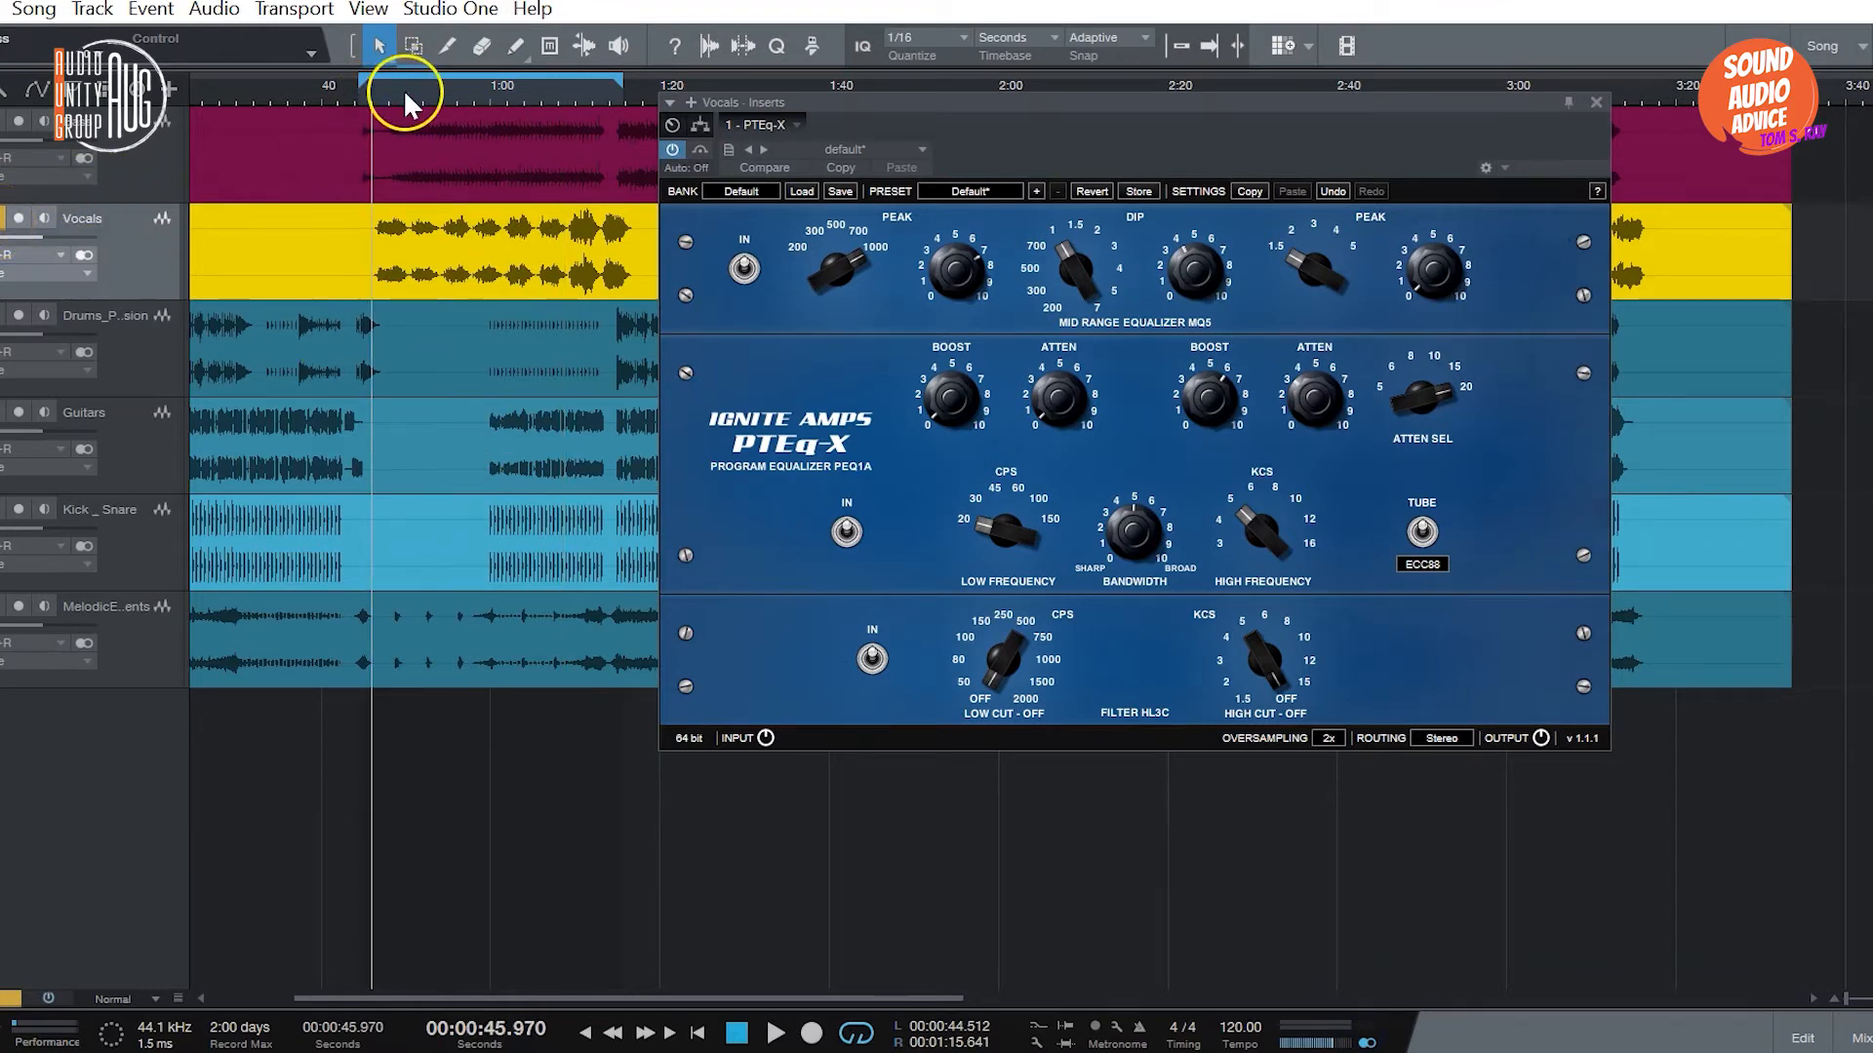
pyautogui.click(362, 98)
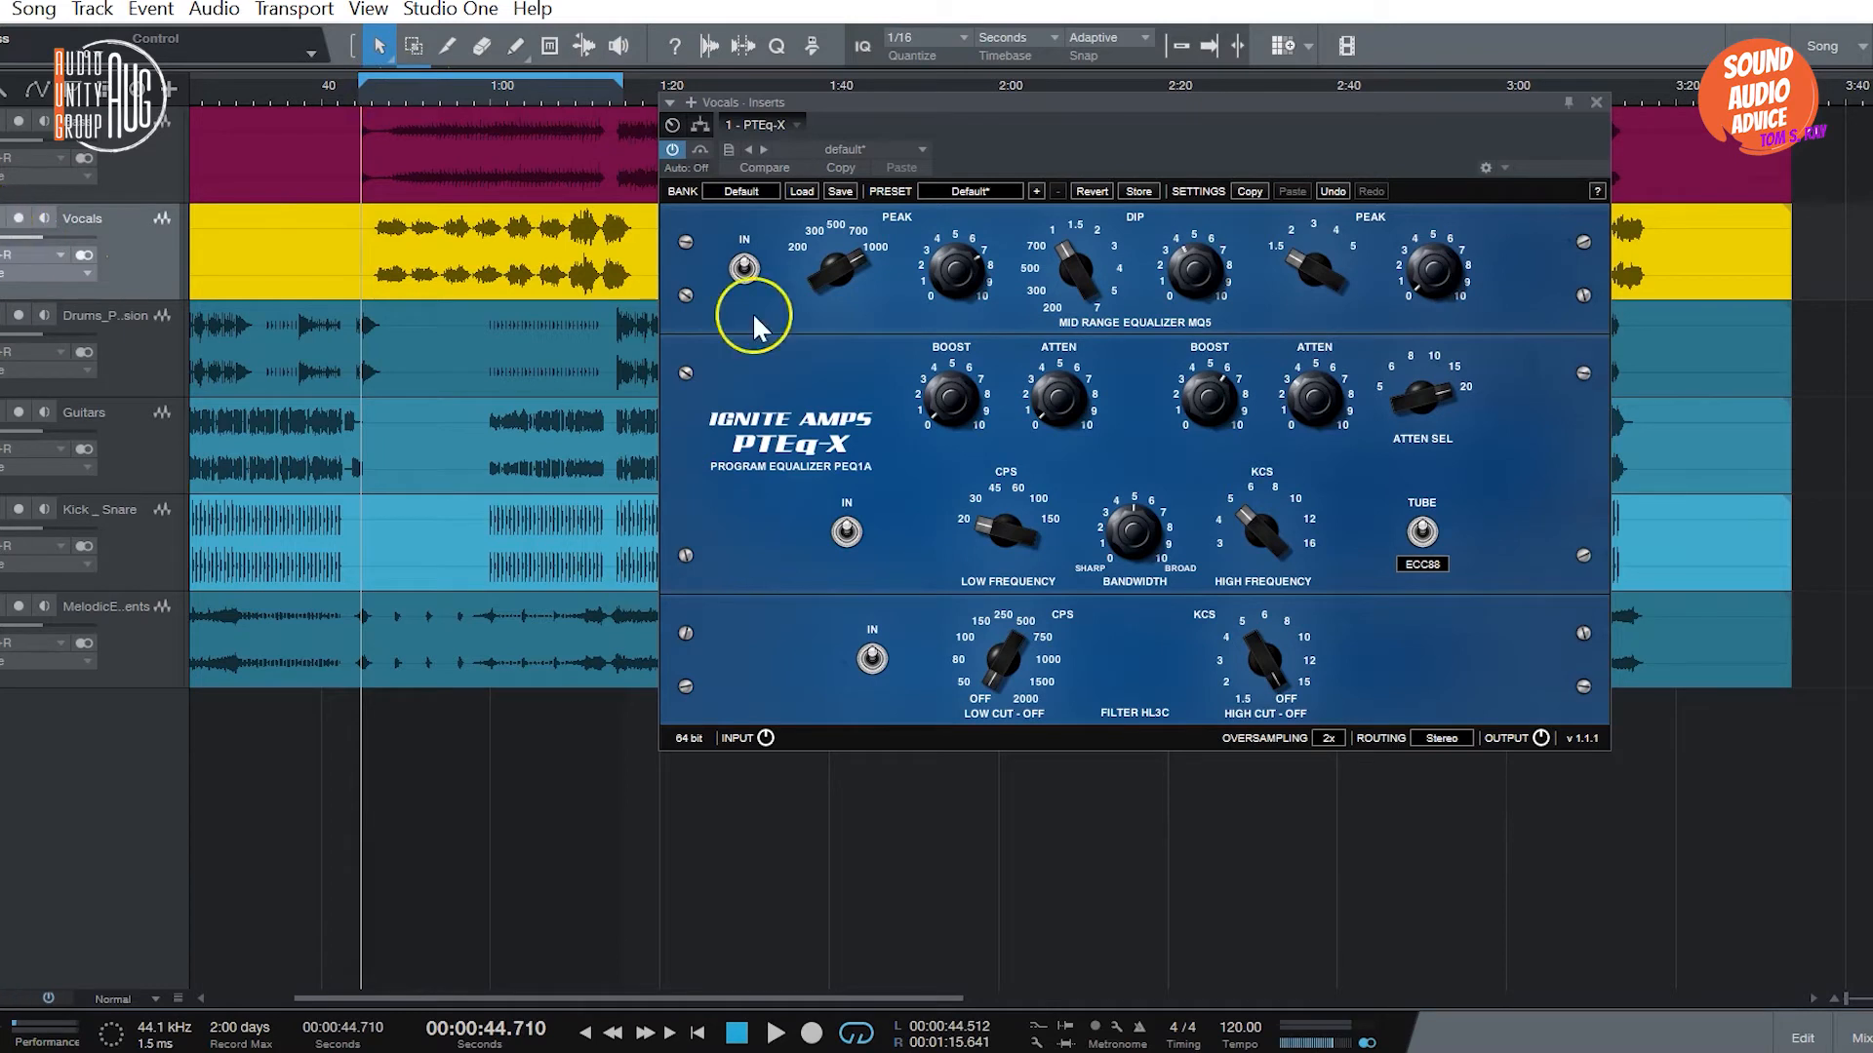
pyautogui.press('space')
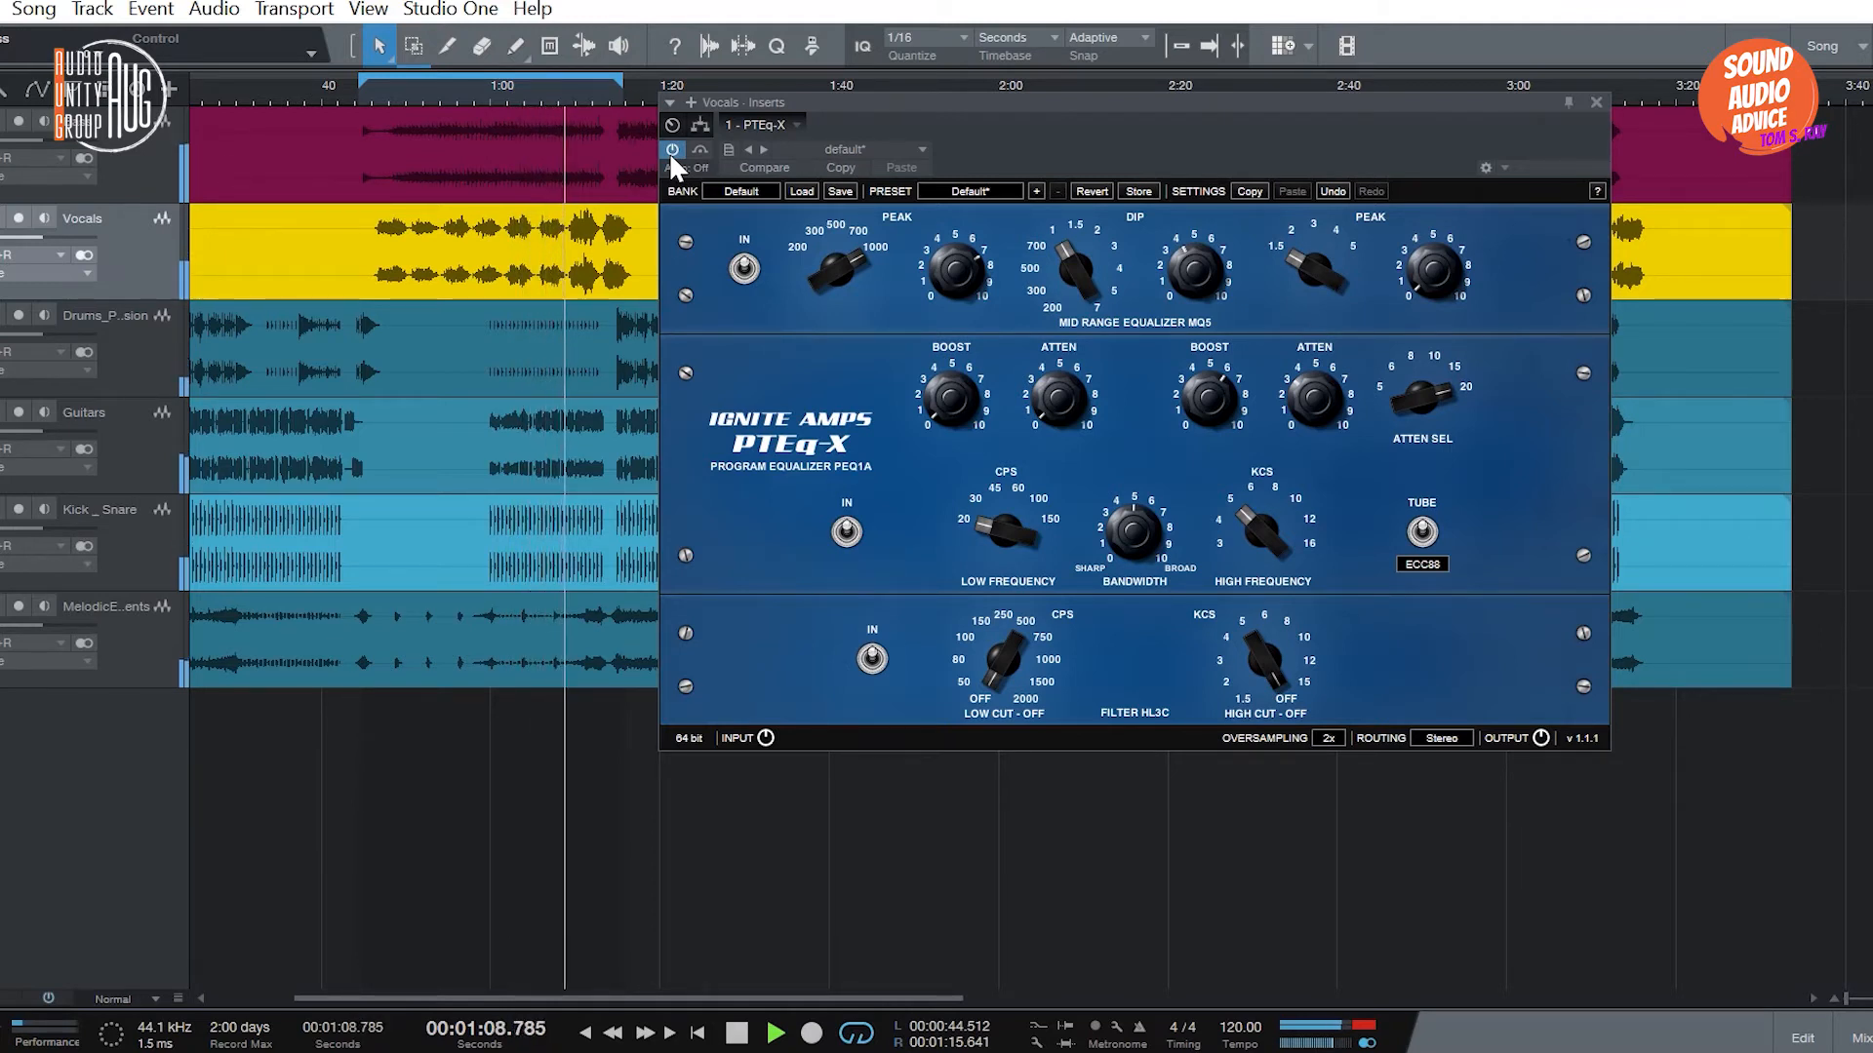
pyautogui.click(698, 150)
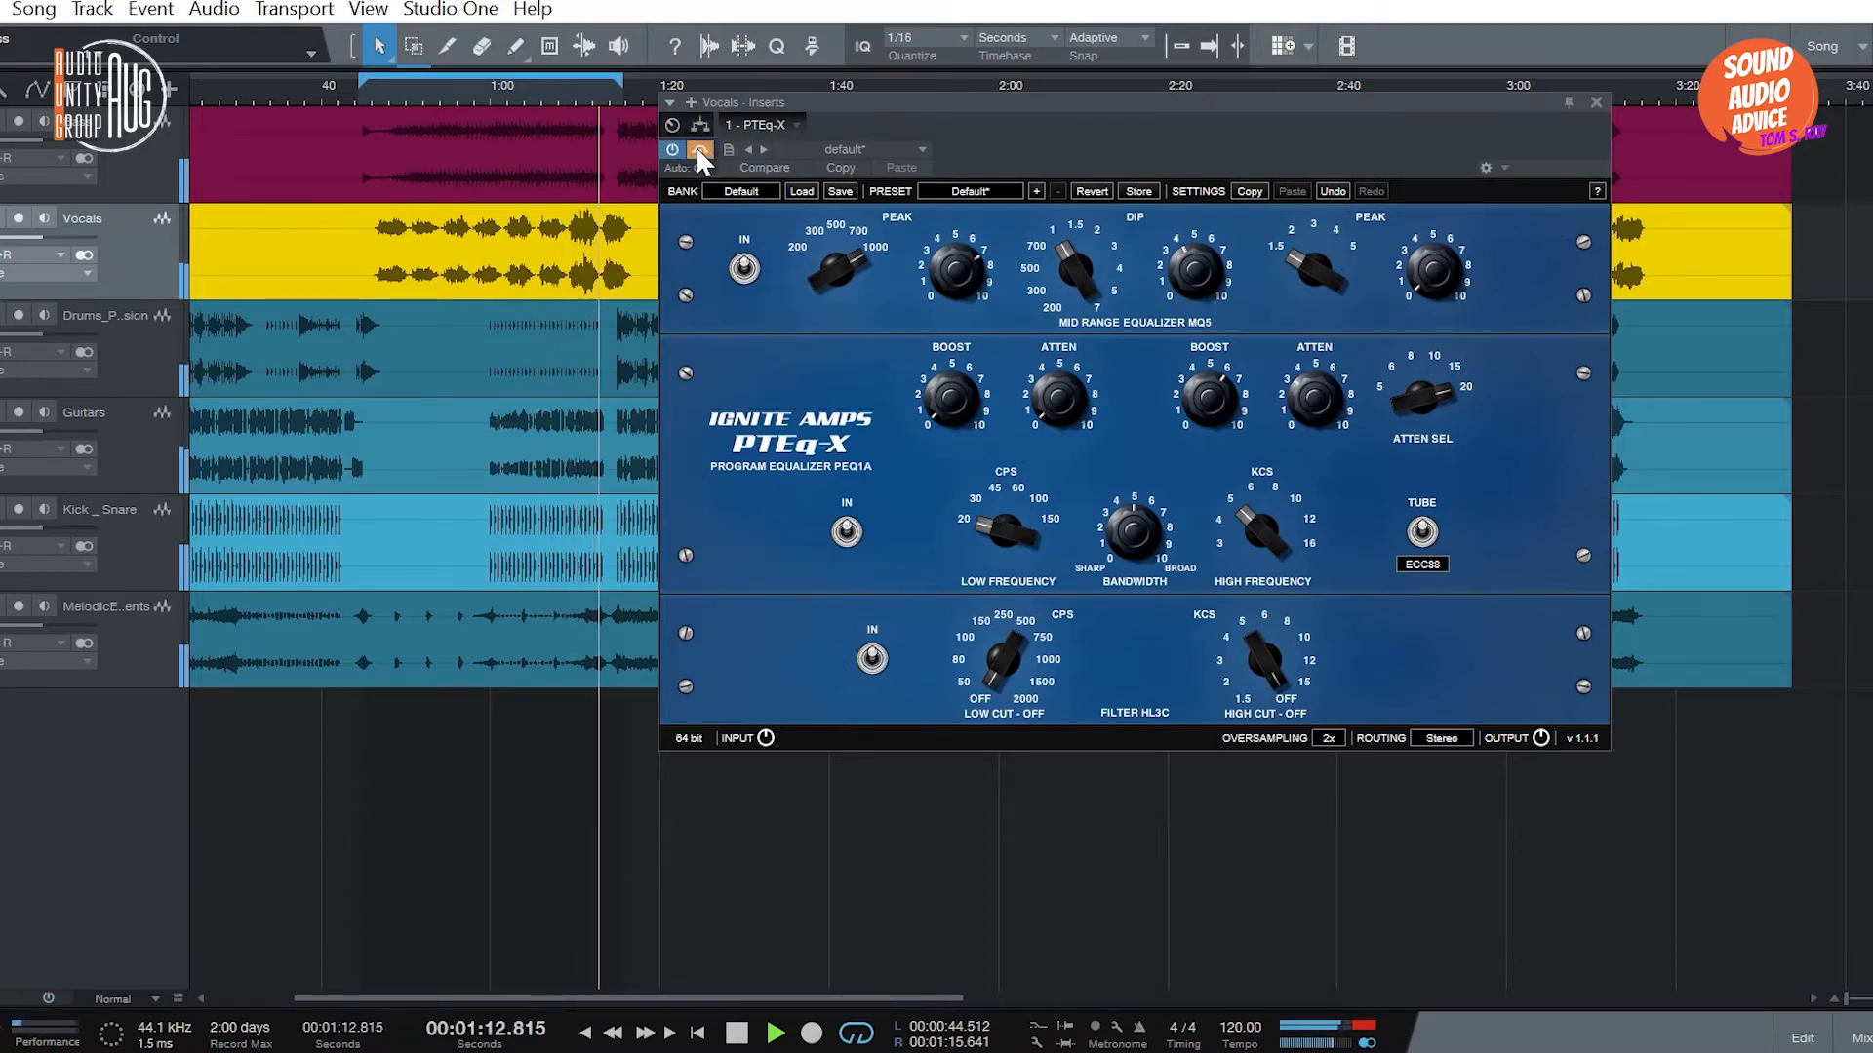
# Step: Take PTEq-X on the Vocals out of bypass while the full mix plays and stop playback
pyautogui.click(699, 150)
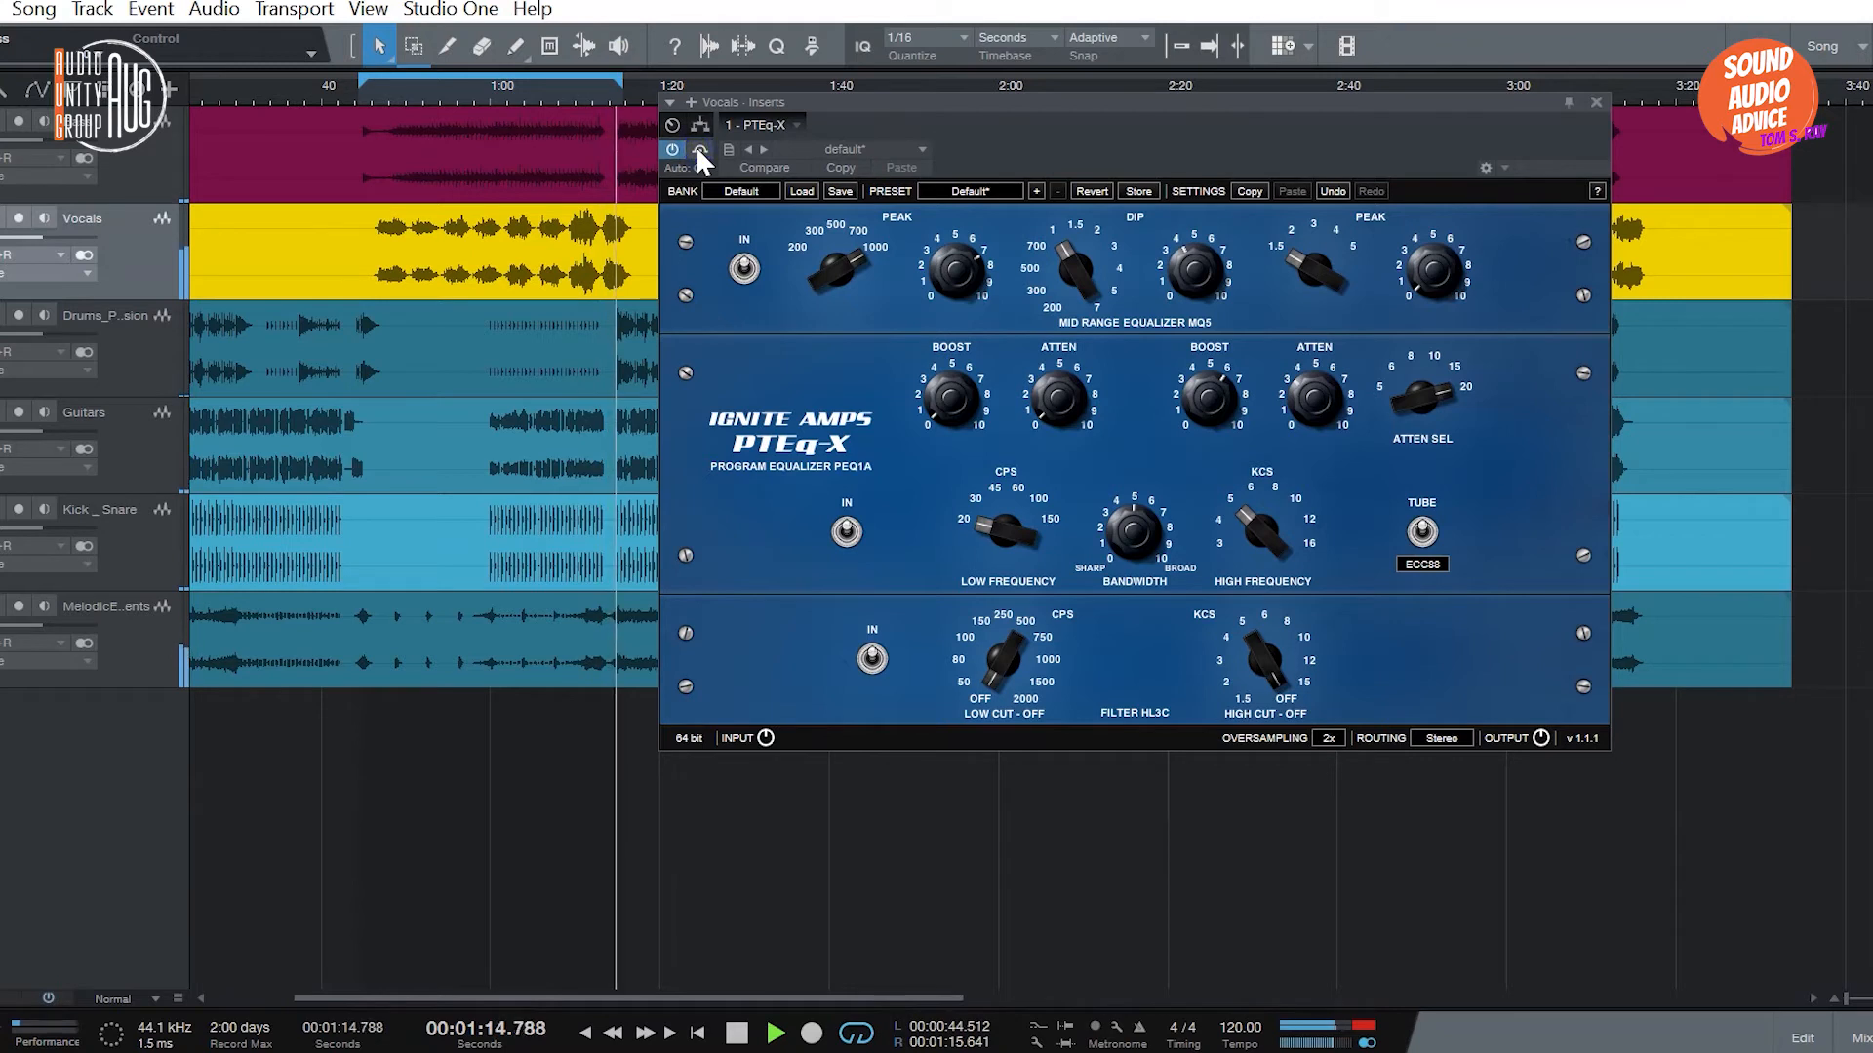
pyautogui.click(680, 149)
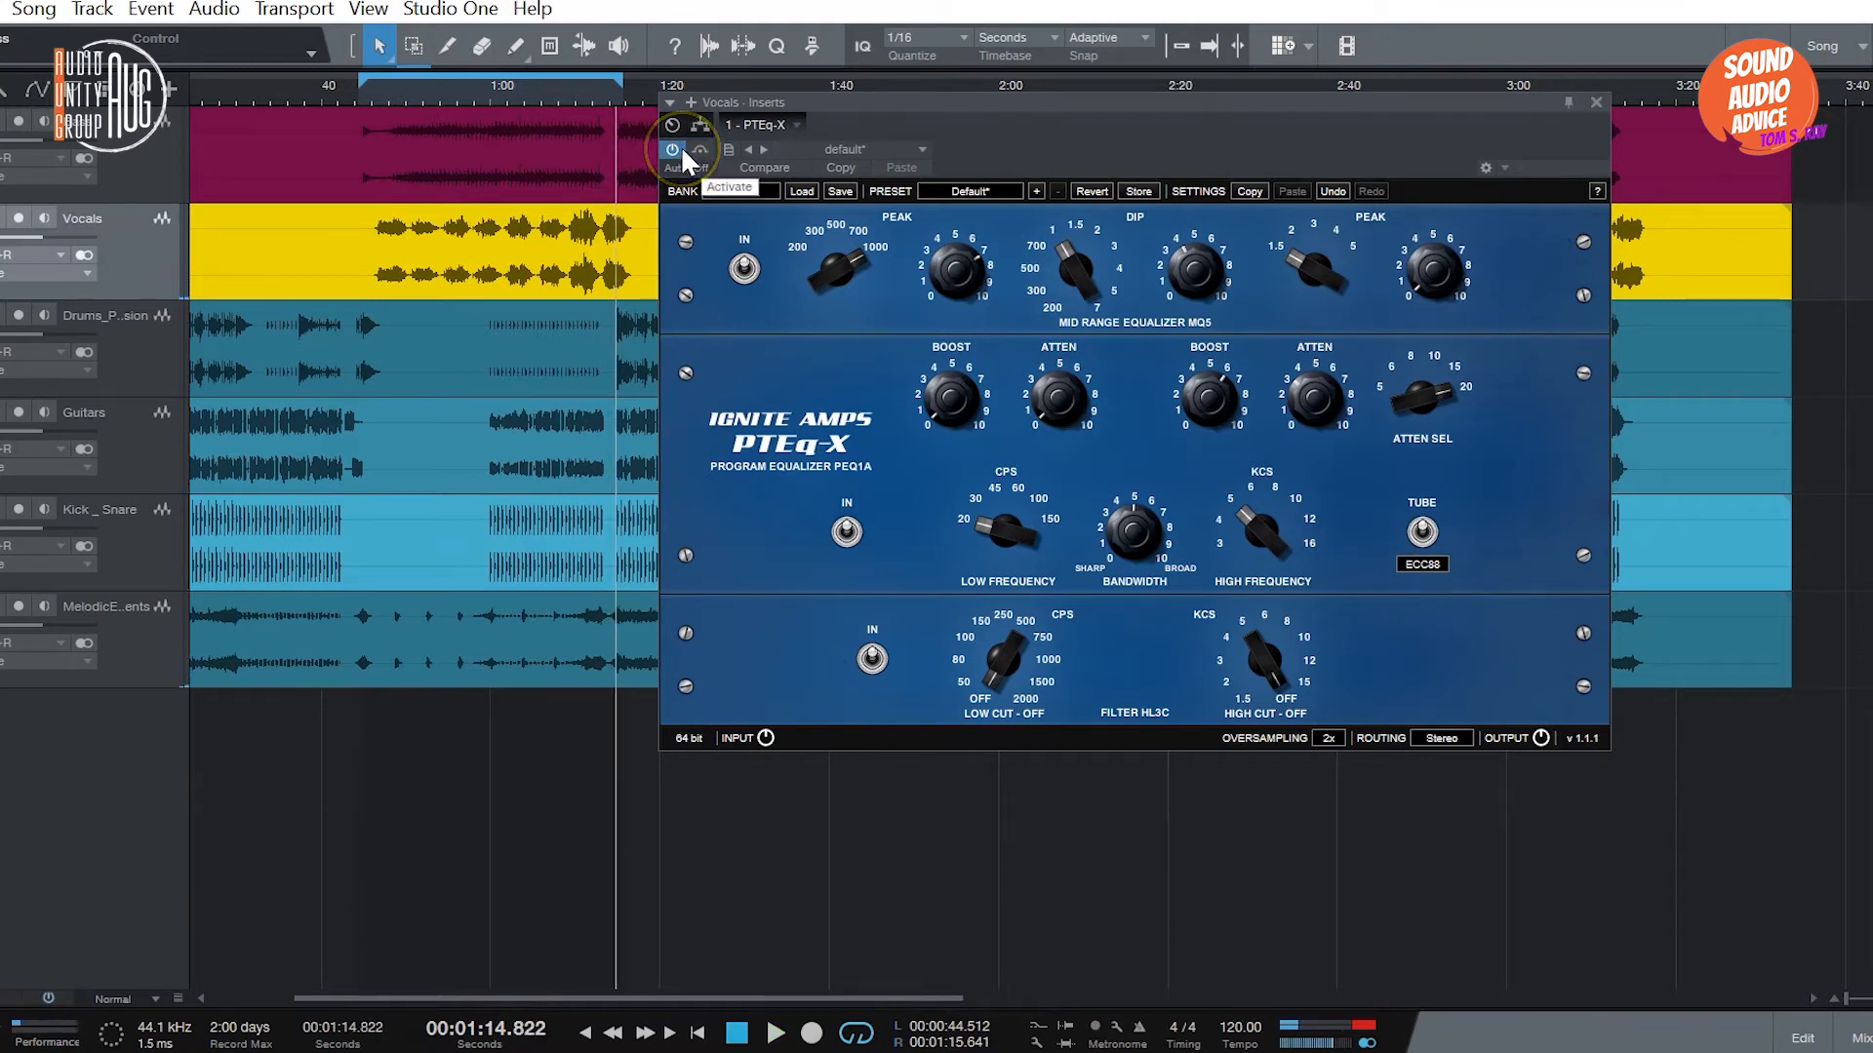
pyautogui.click(680, 149)
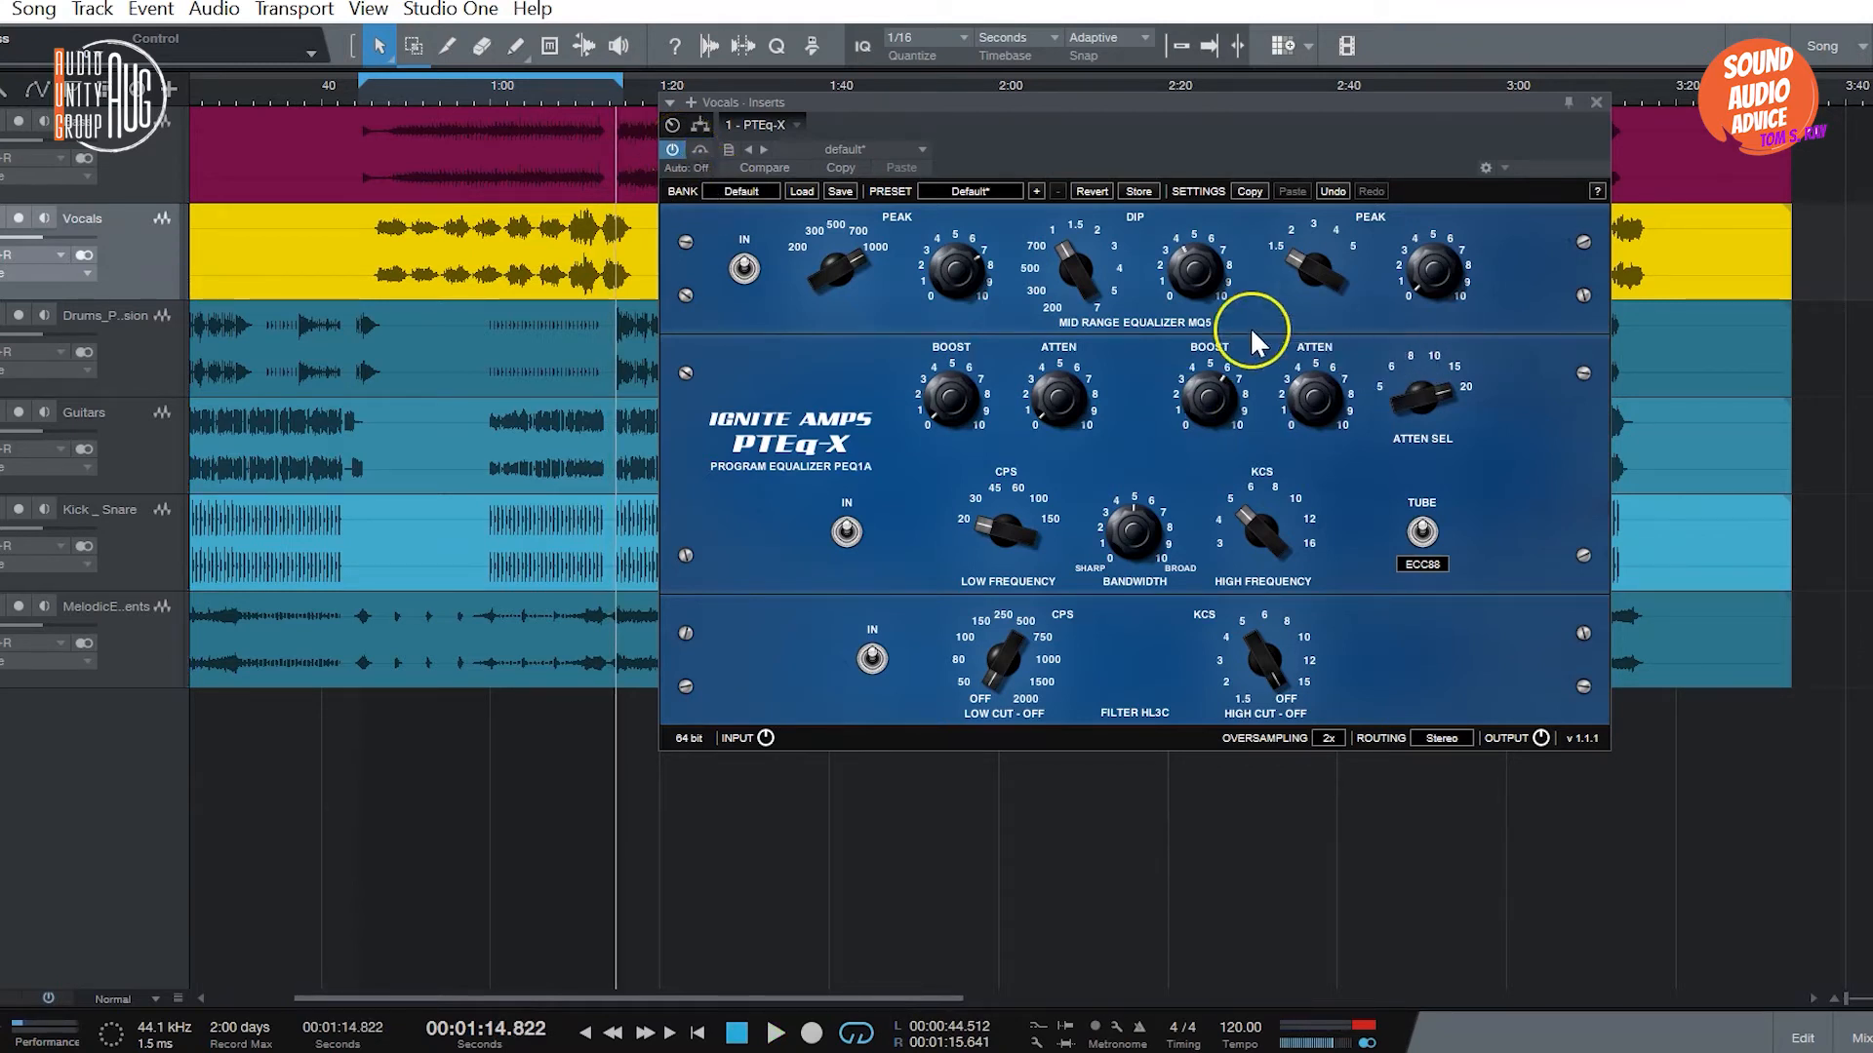
pyautogui.moveTo(1168, 303)
pyautogui.mouseDown()
pyautogui.moveTo(1182, 307)
pyautogui.moveTo(1161, 329)
pyautogui.mouseUp()
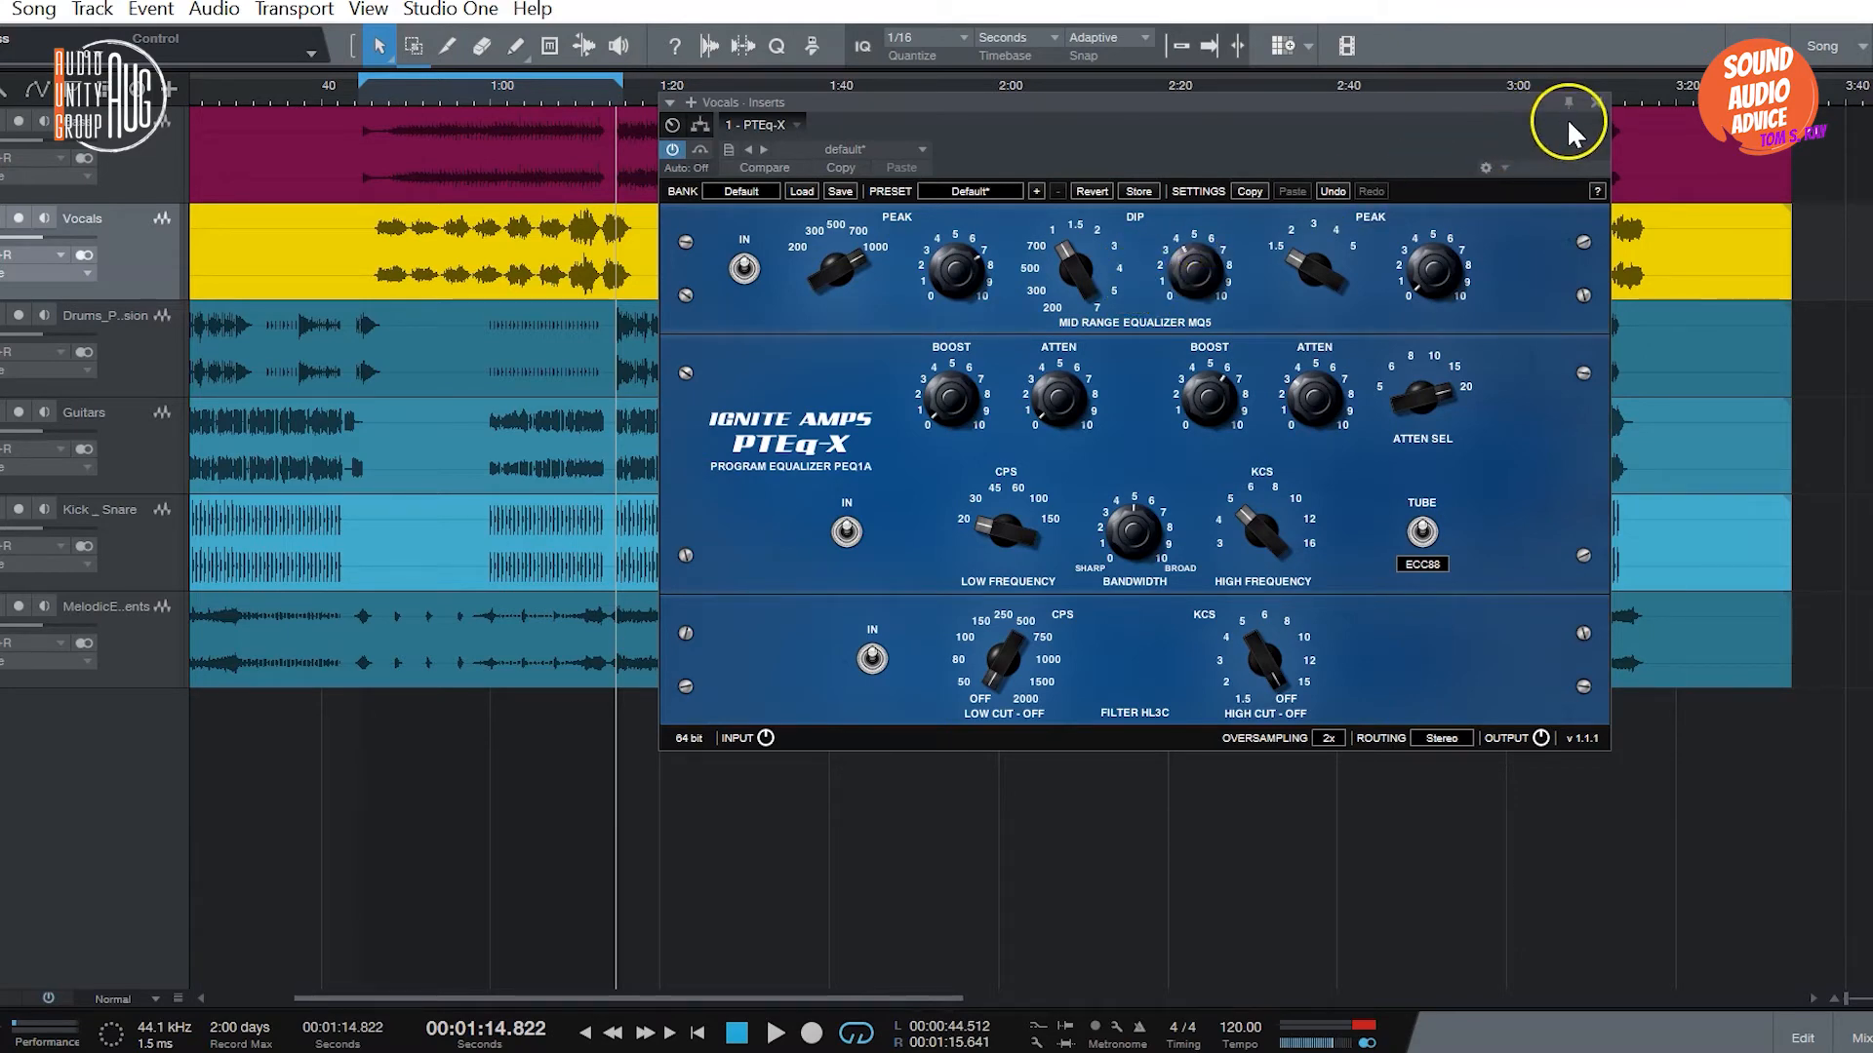
# Step: Close the Vocals equalizer, open the PTEq-X insert on the Bass track, and hide the mixer again
pyautogui.click(1594, 98)
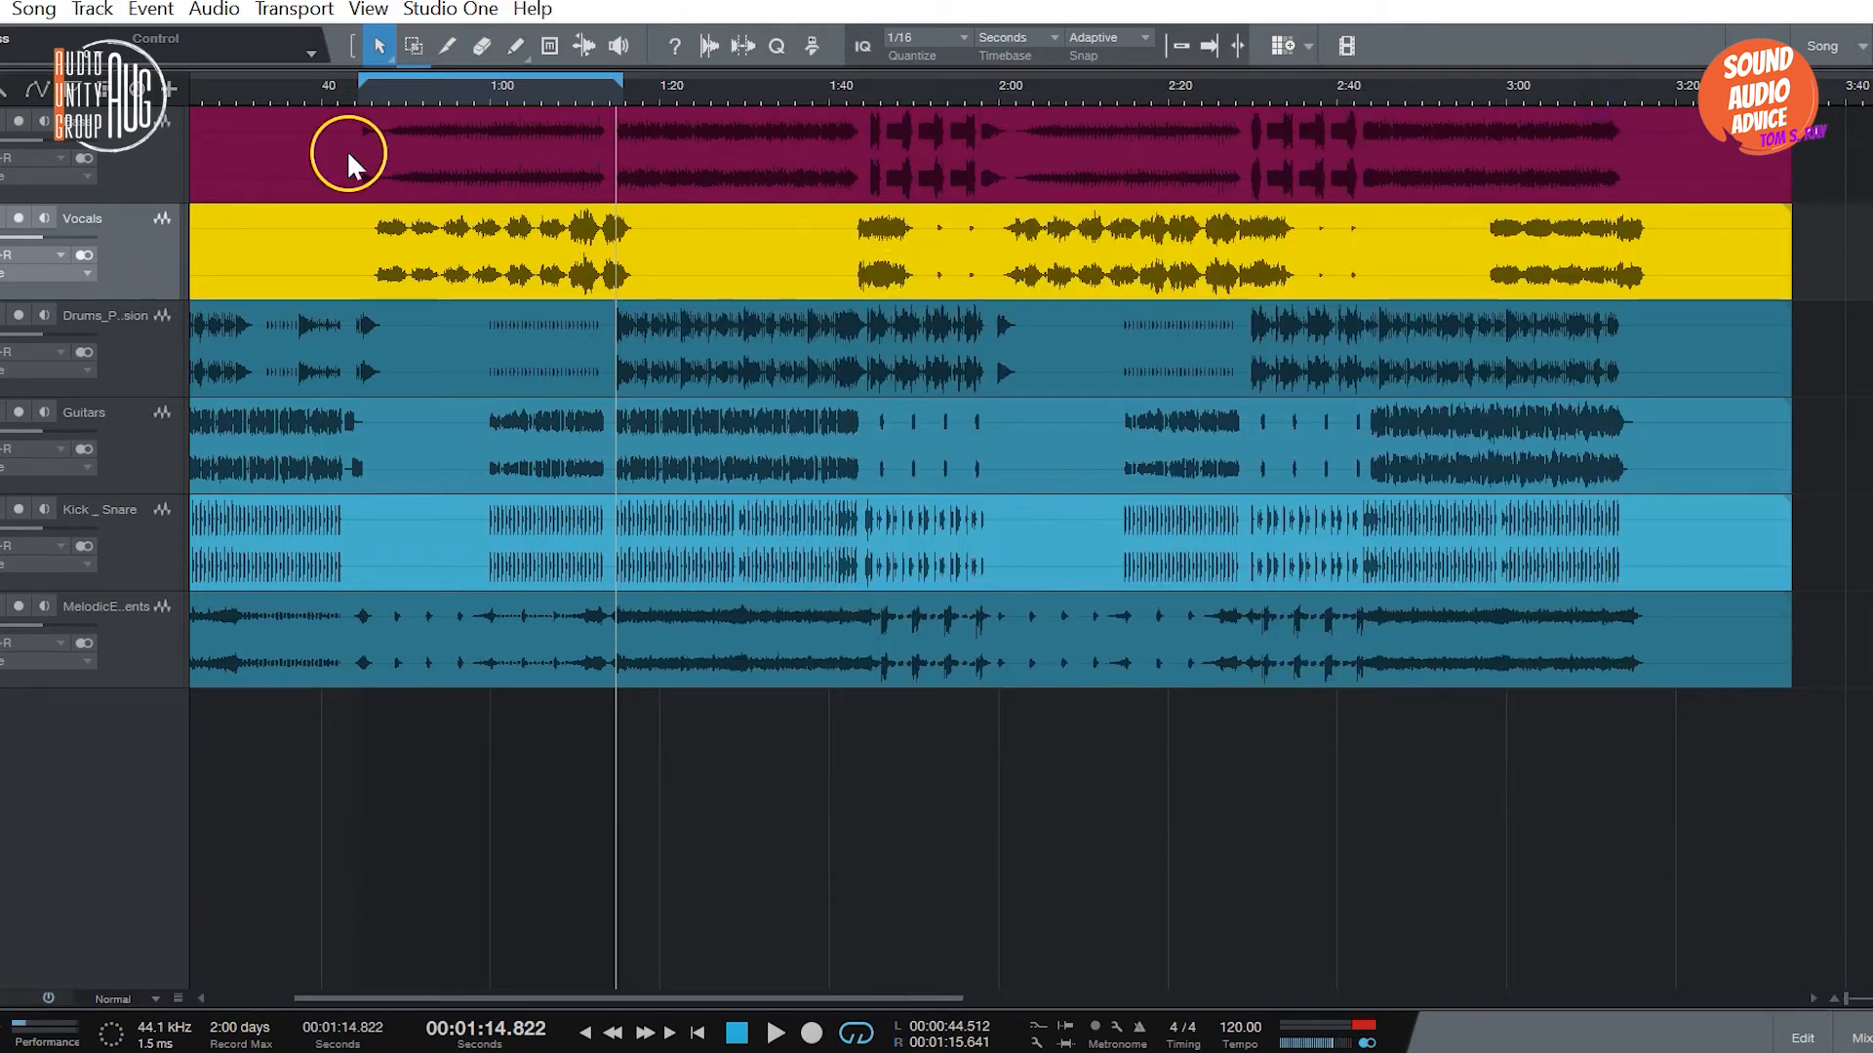
pyautogui.click(135, 151)
pyautogui.press('F3')
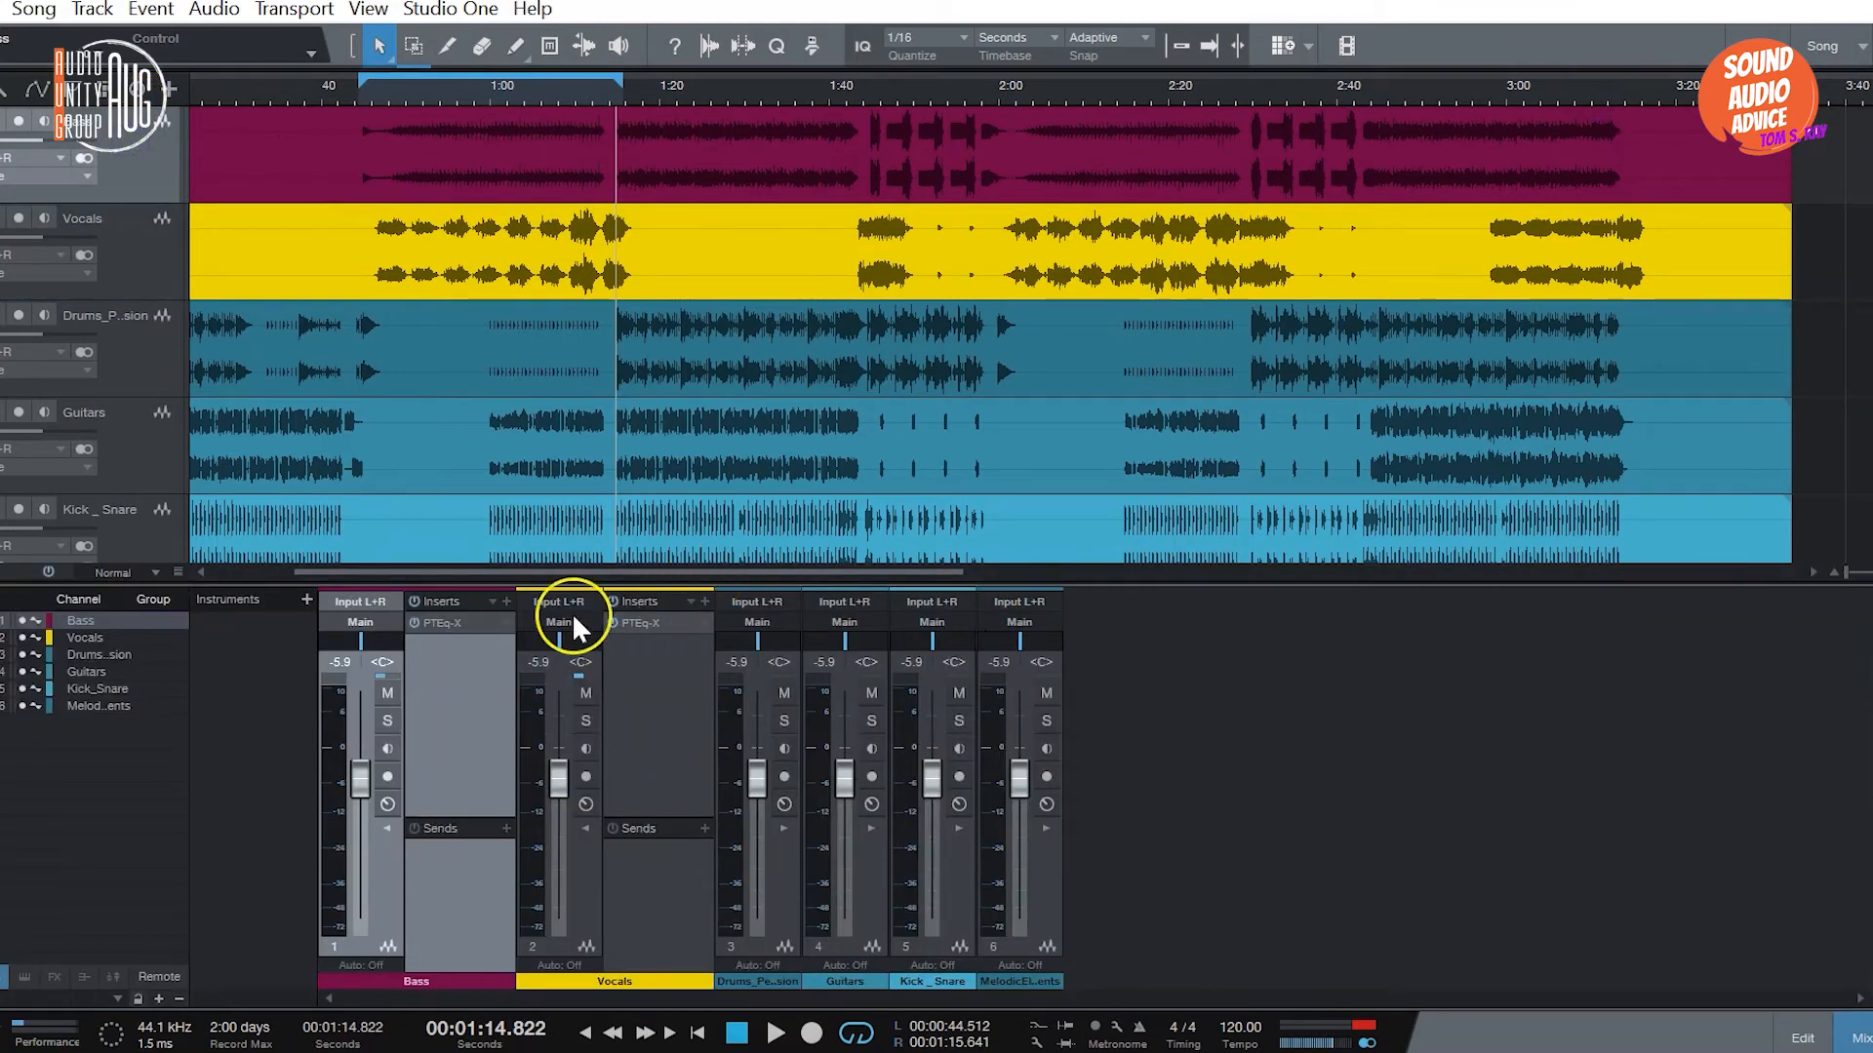
pyautogui.click(458, 623)
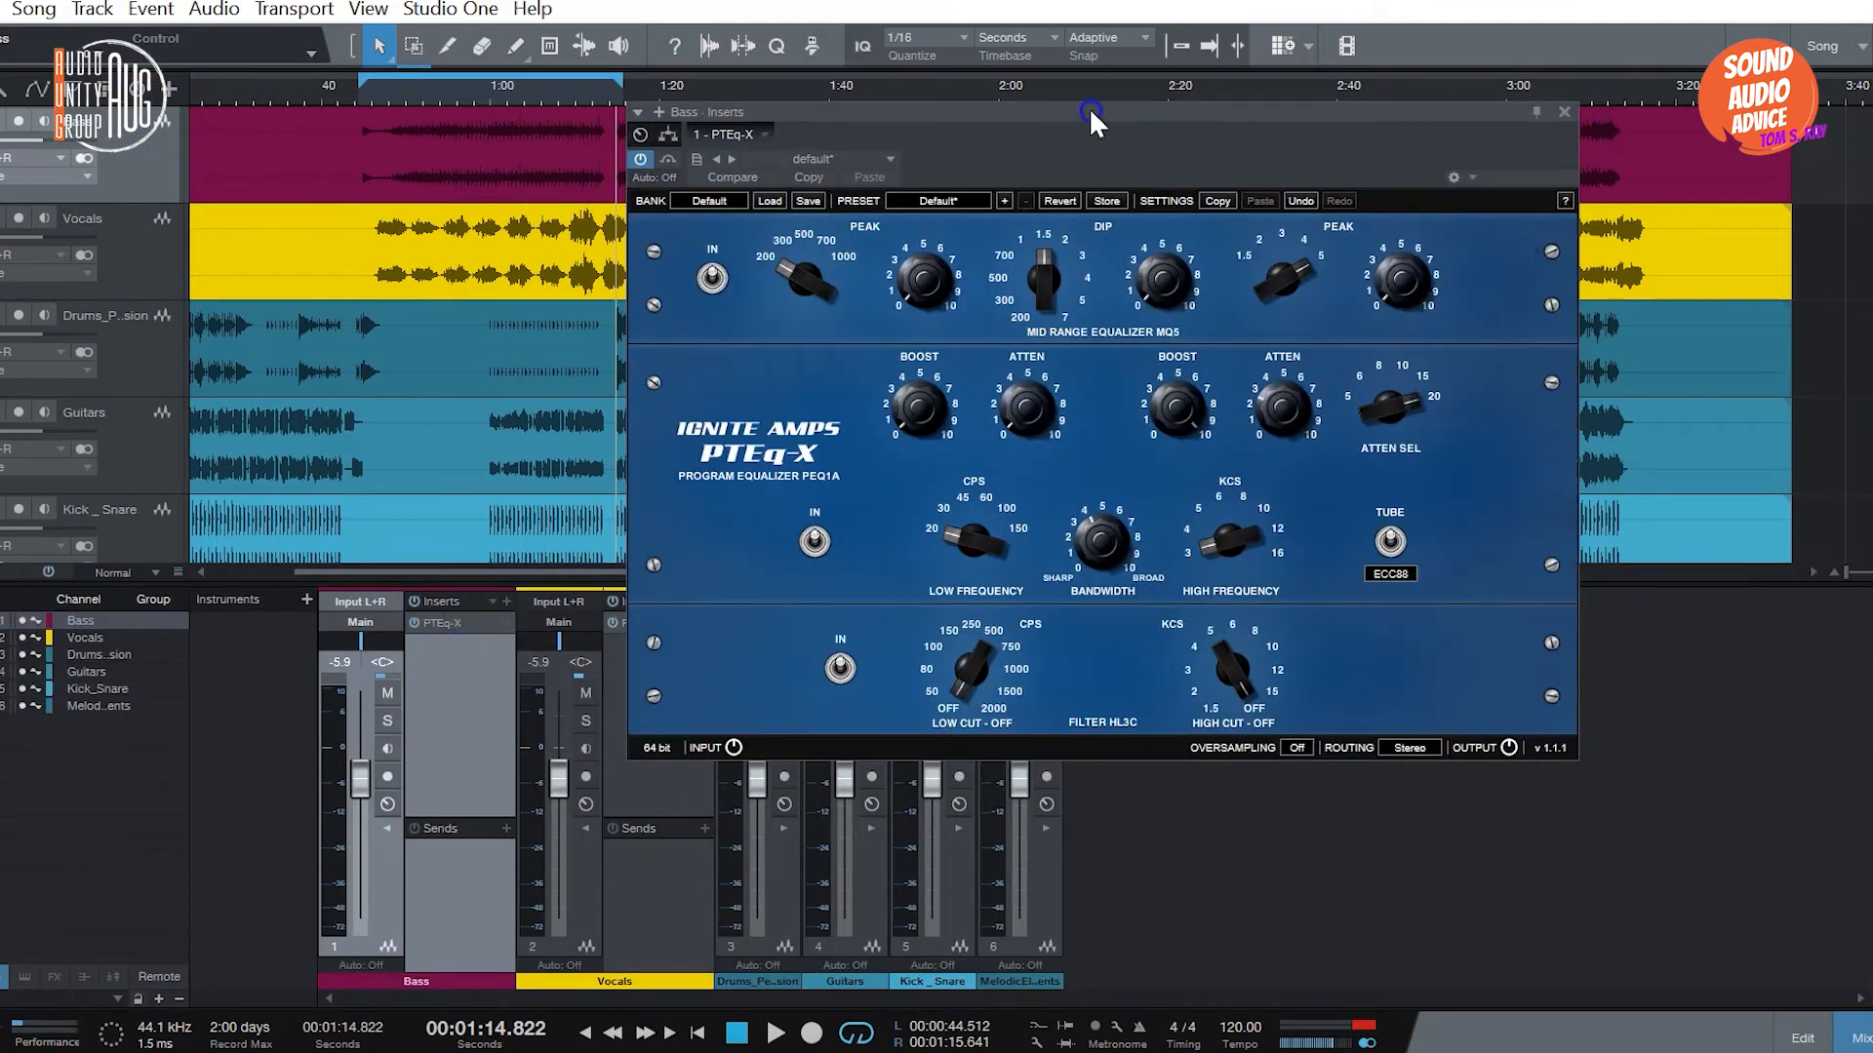
pyautogui.moveTo(1088, 107); pyautogui.dragTo(1121, 125)
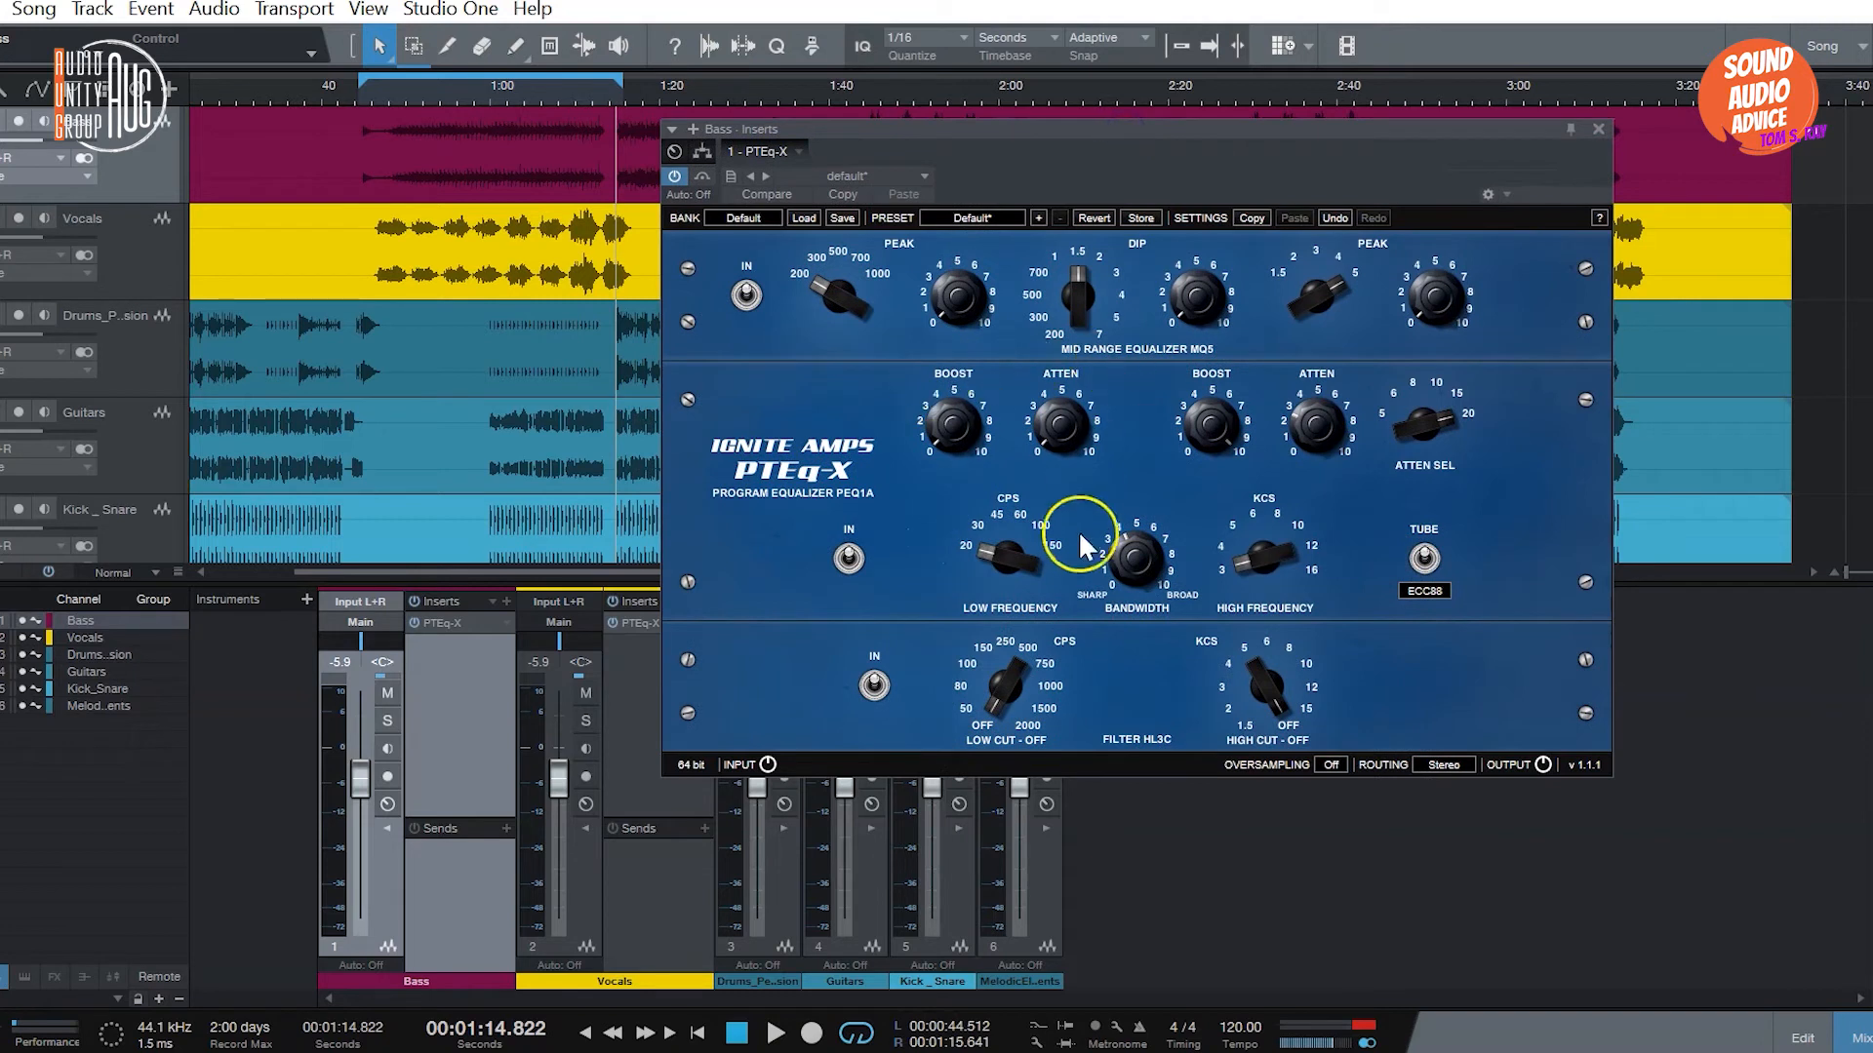
pyautogui.click(1850, 1038)
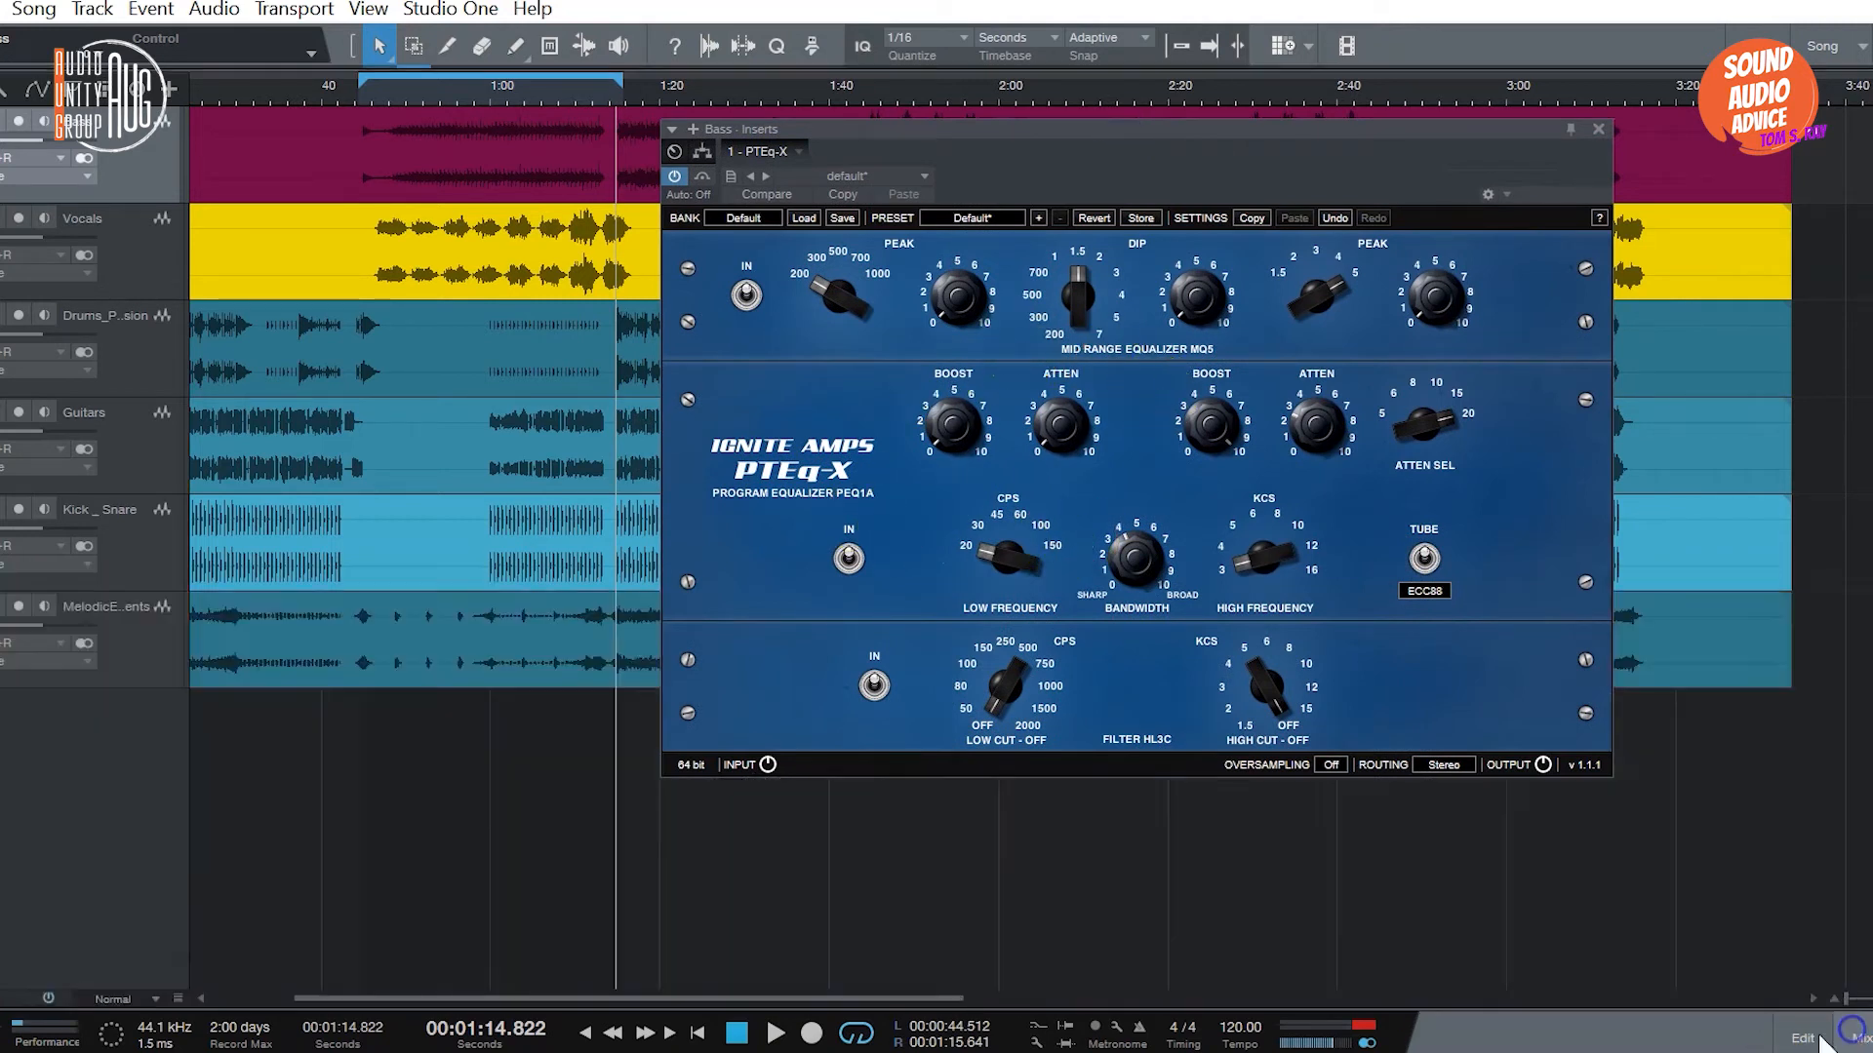
# Step: Play the soloed Bass from 0:44.710 and set the loop range from 0:48.111 to 1:12.796
pyautogui.click(377, 93)
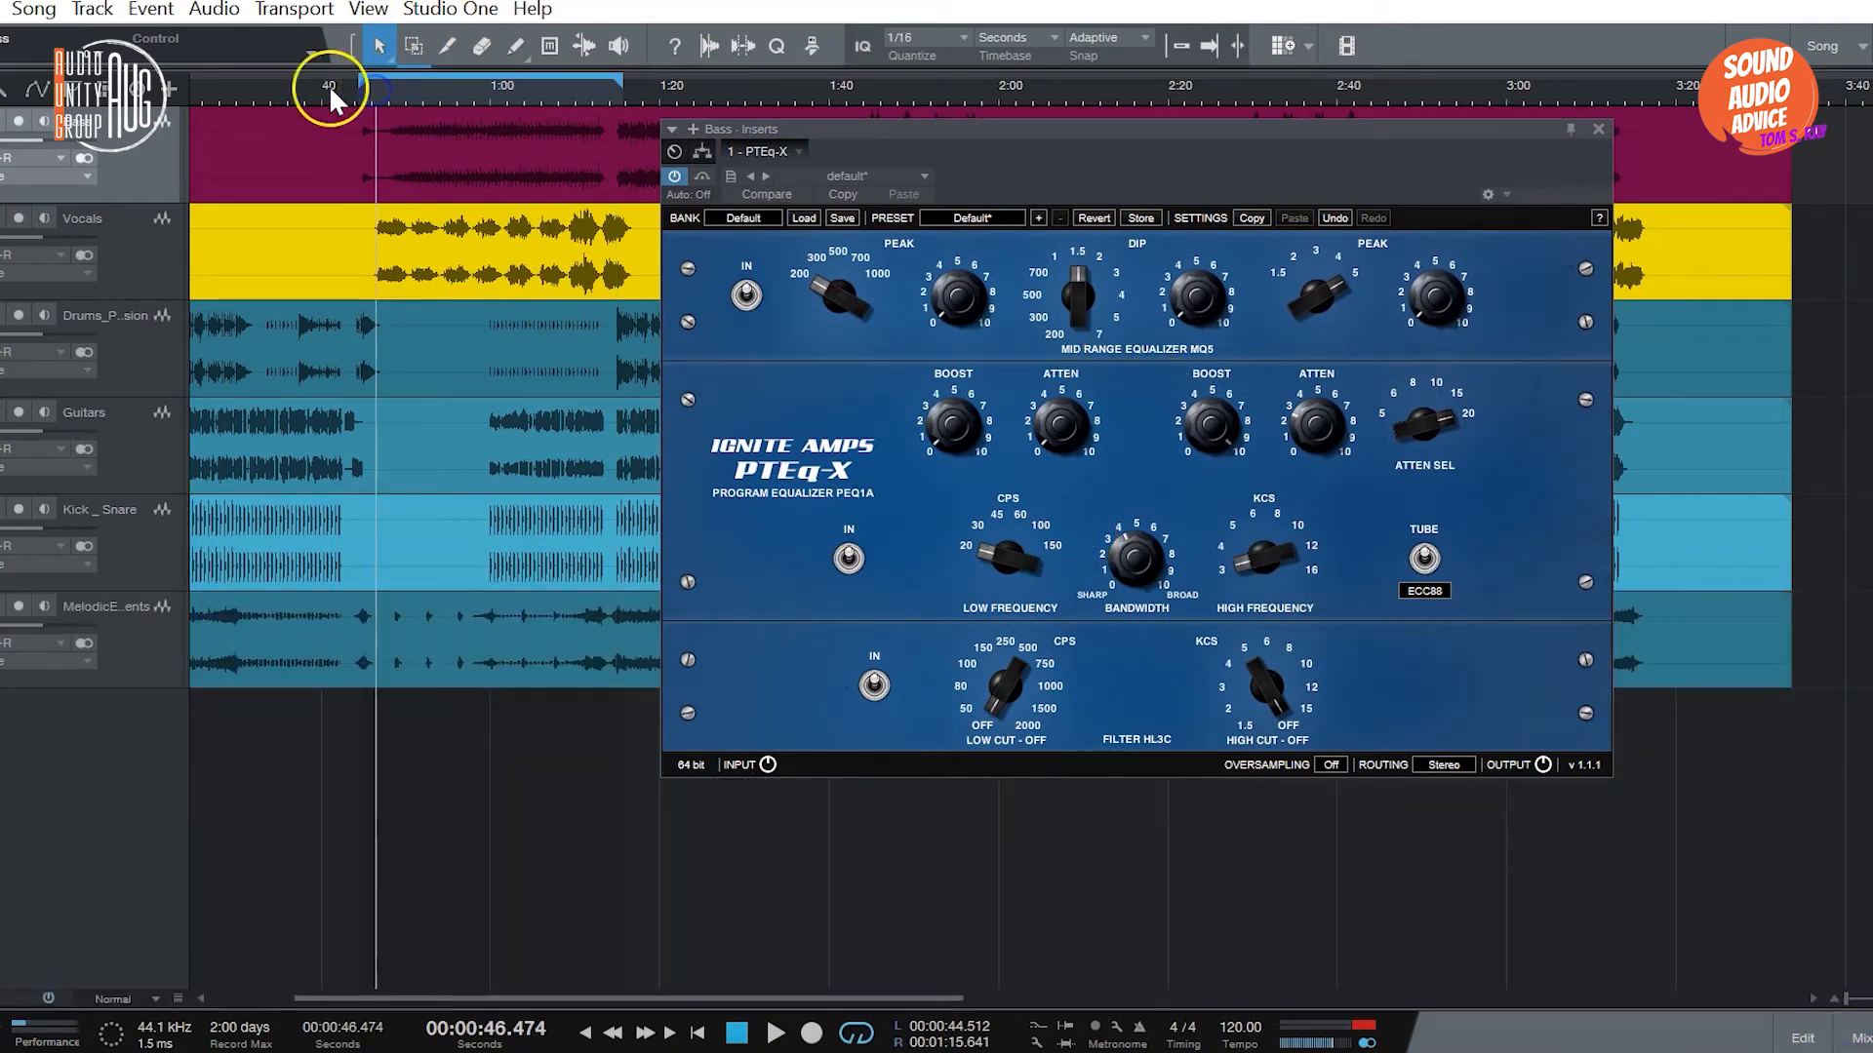
pyautogui.click(360, 100)
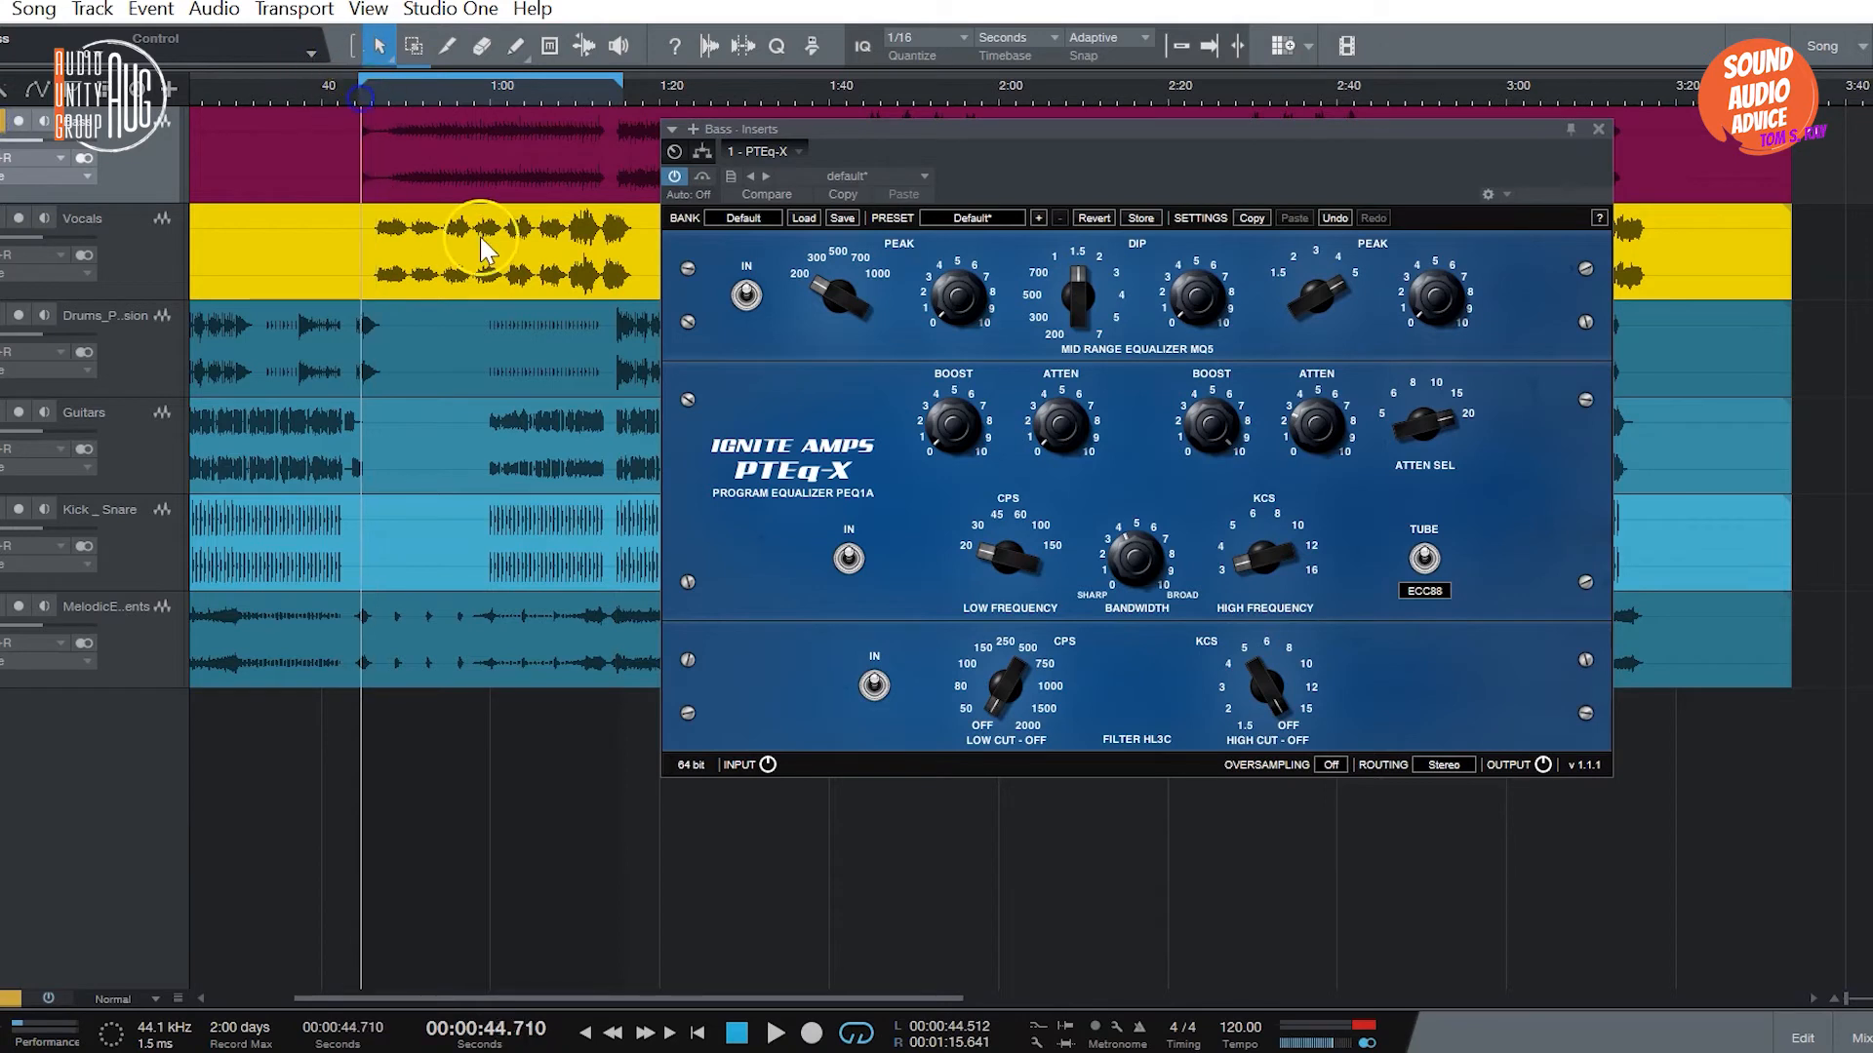
pyautogui.press('space')
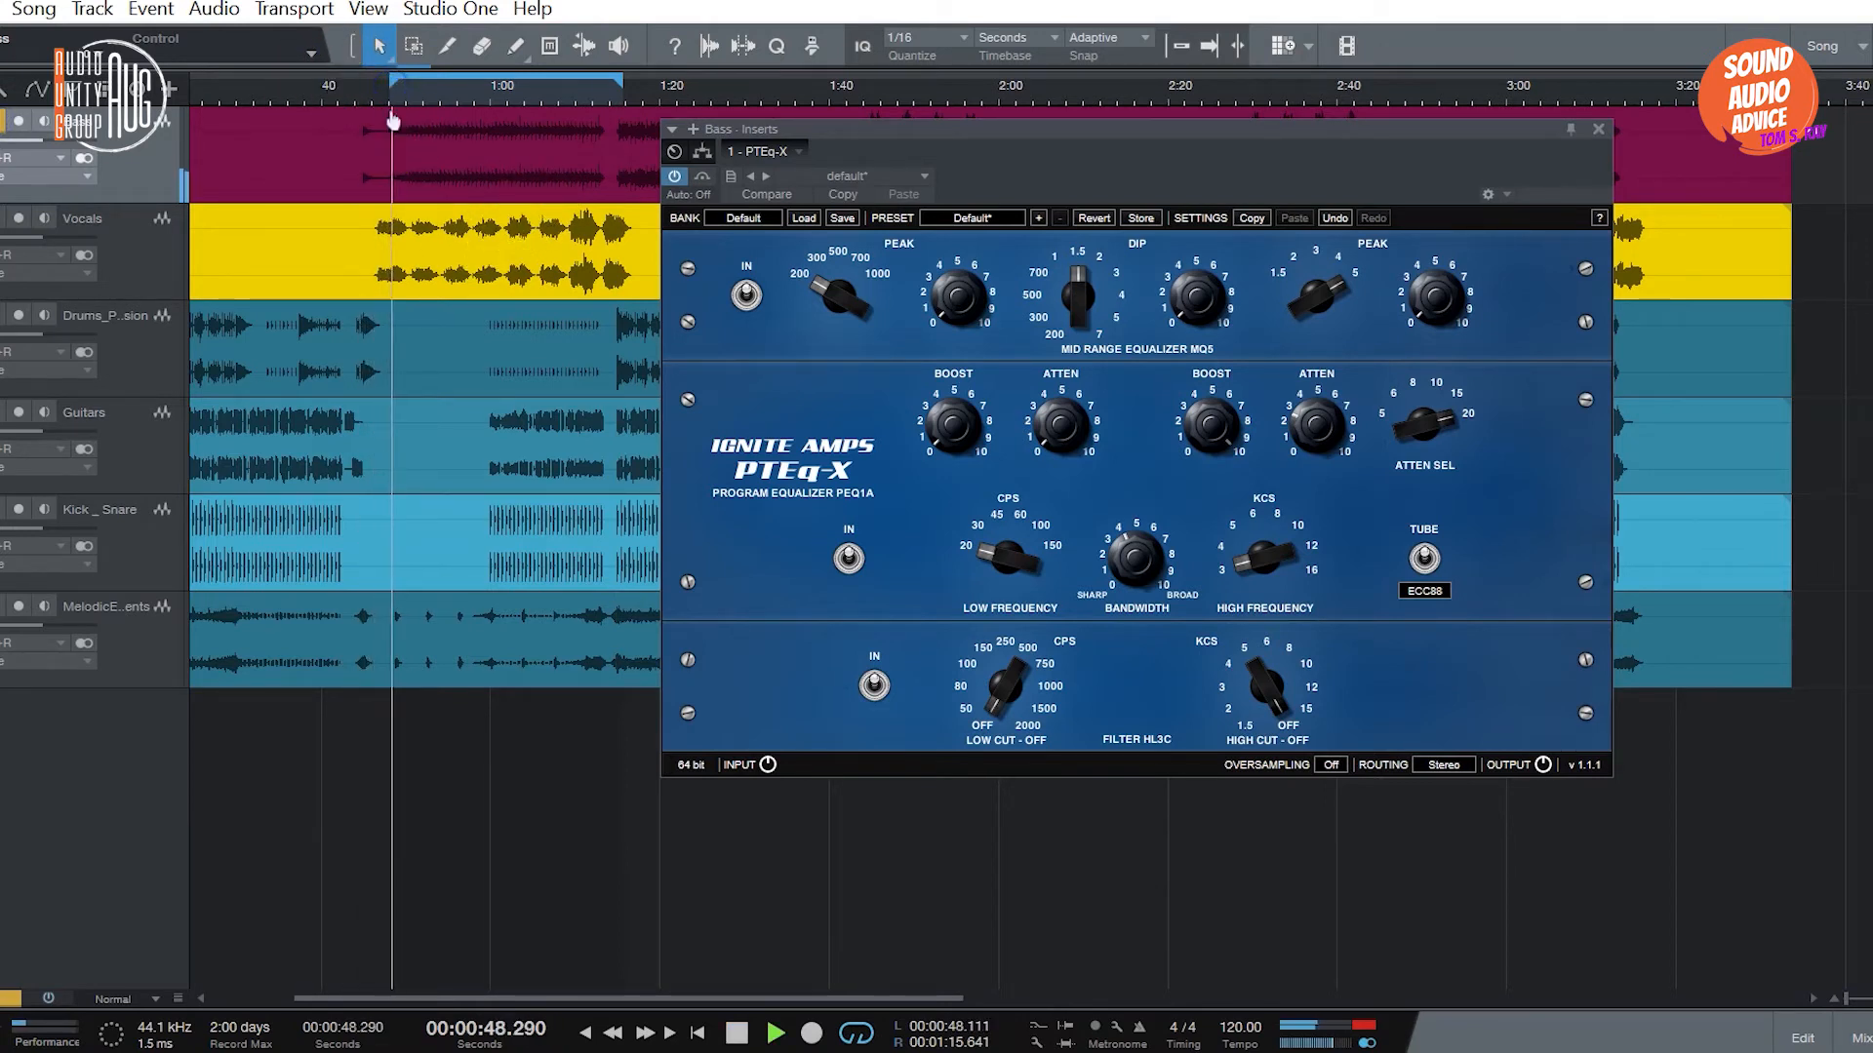
pyautogui.moveTo(829, 141); pyautogui.dragTo(814, 165)
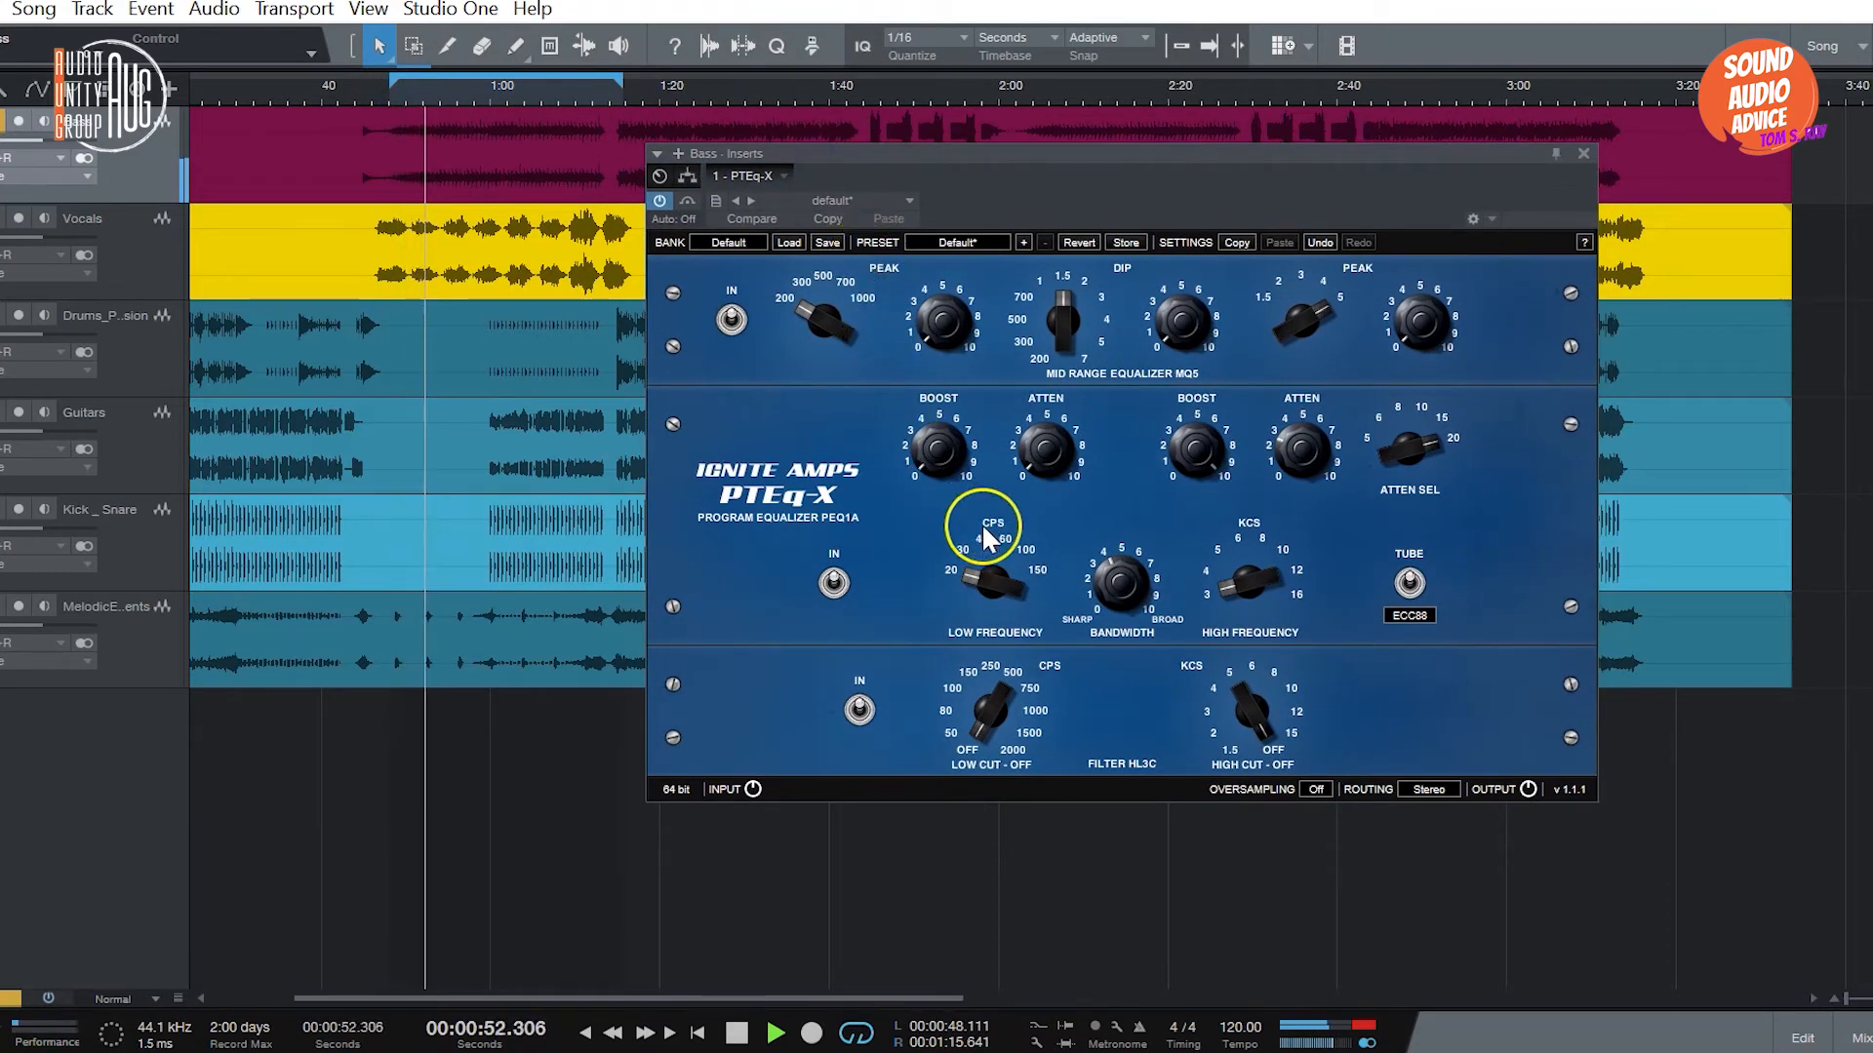
pyautogui.moveTo(627, 84); pyautogui.dragTo(597, 83)
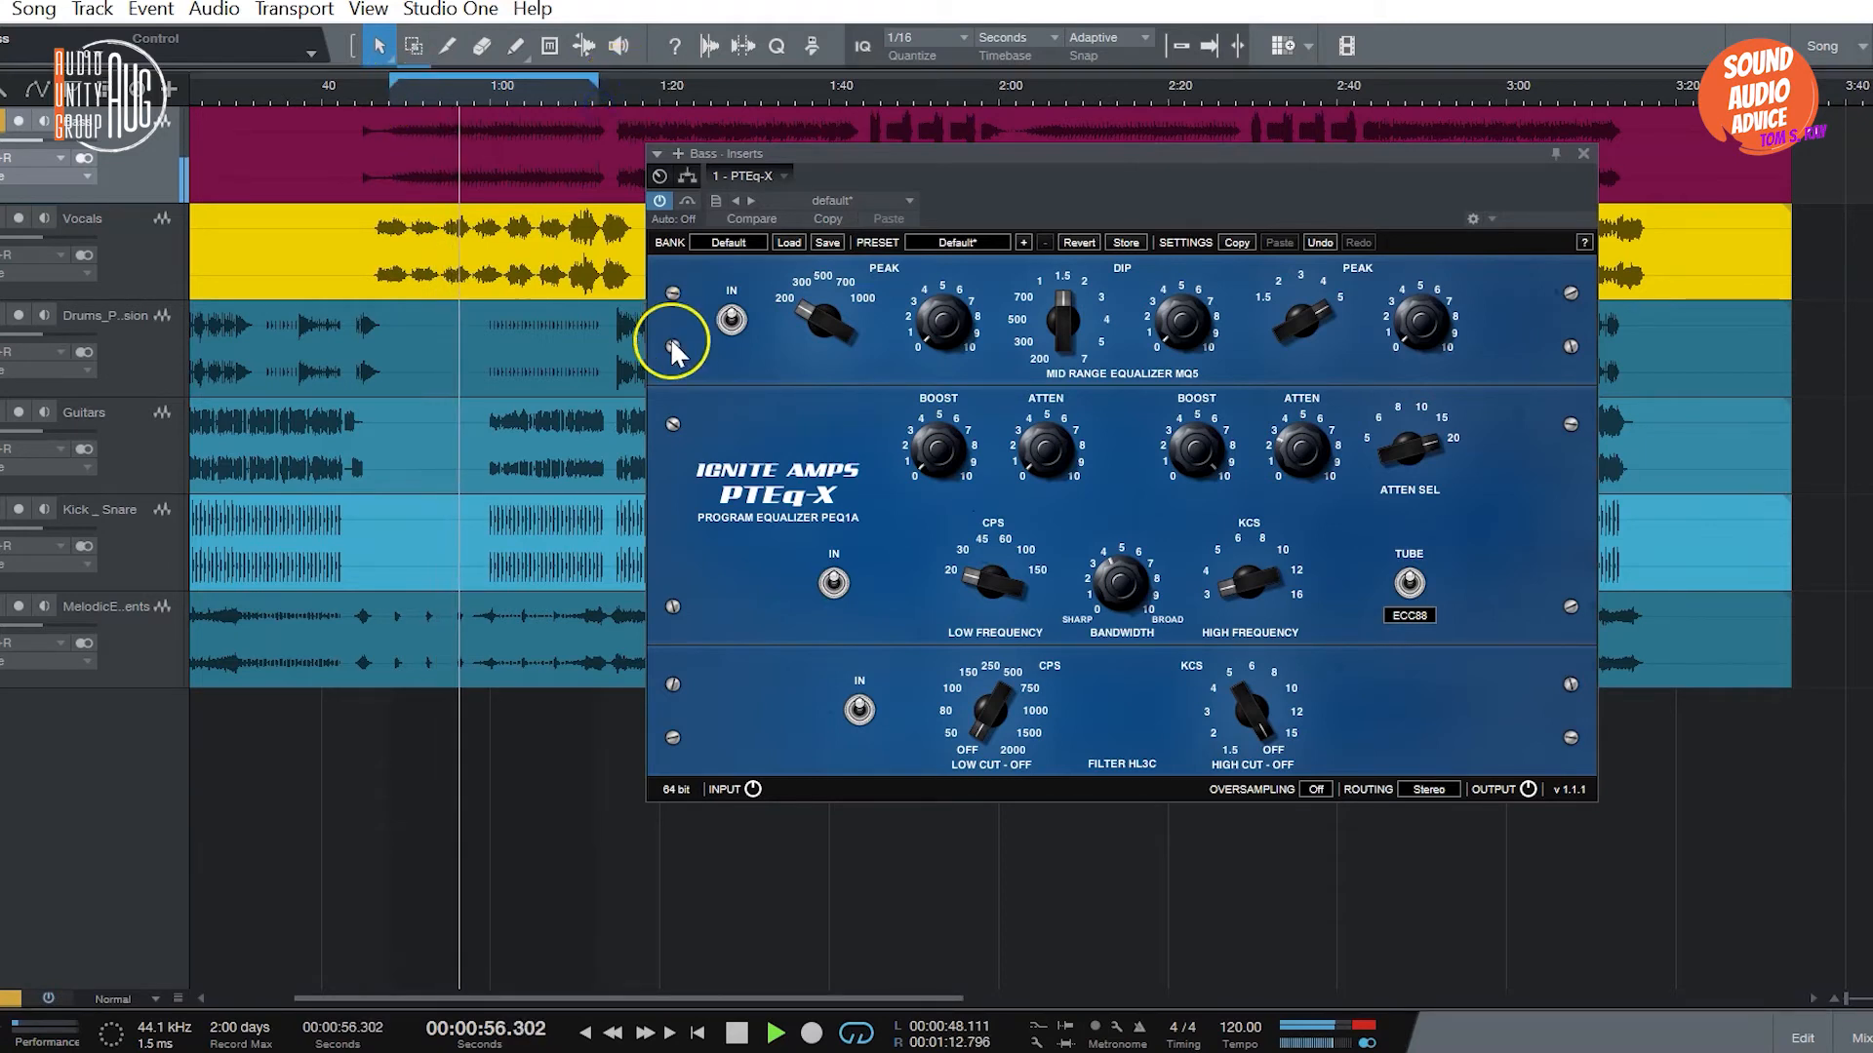
pyautogui.press('space')
# Step: Set the Bass low frequency to 60 CPS and raise its low Boost by ear, trying other frequencies during playback
pyautogui.moveTo(950, 572); pyautogui.dragTo(1003, 455)
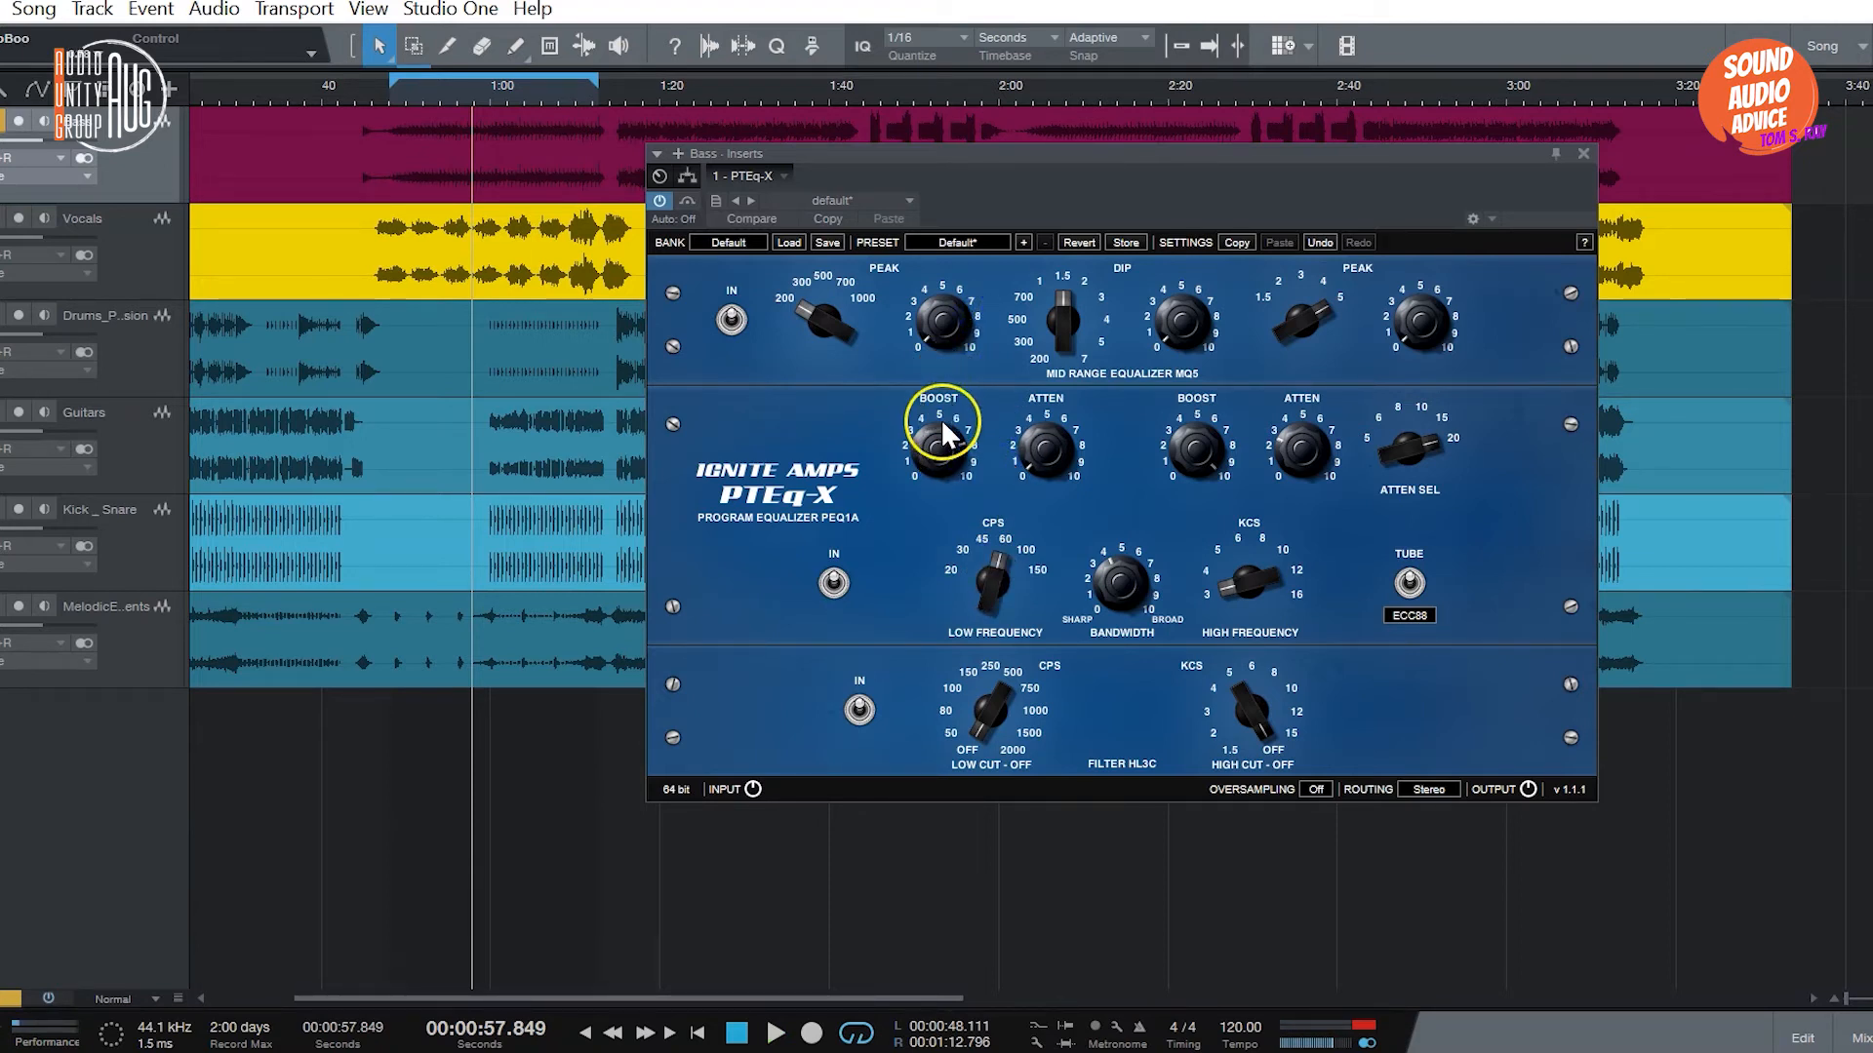
pyautogui.press('space')
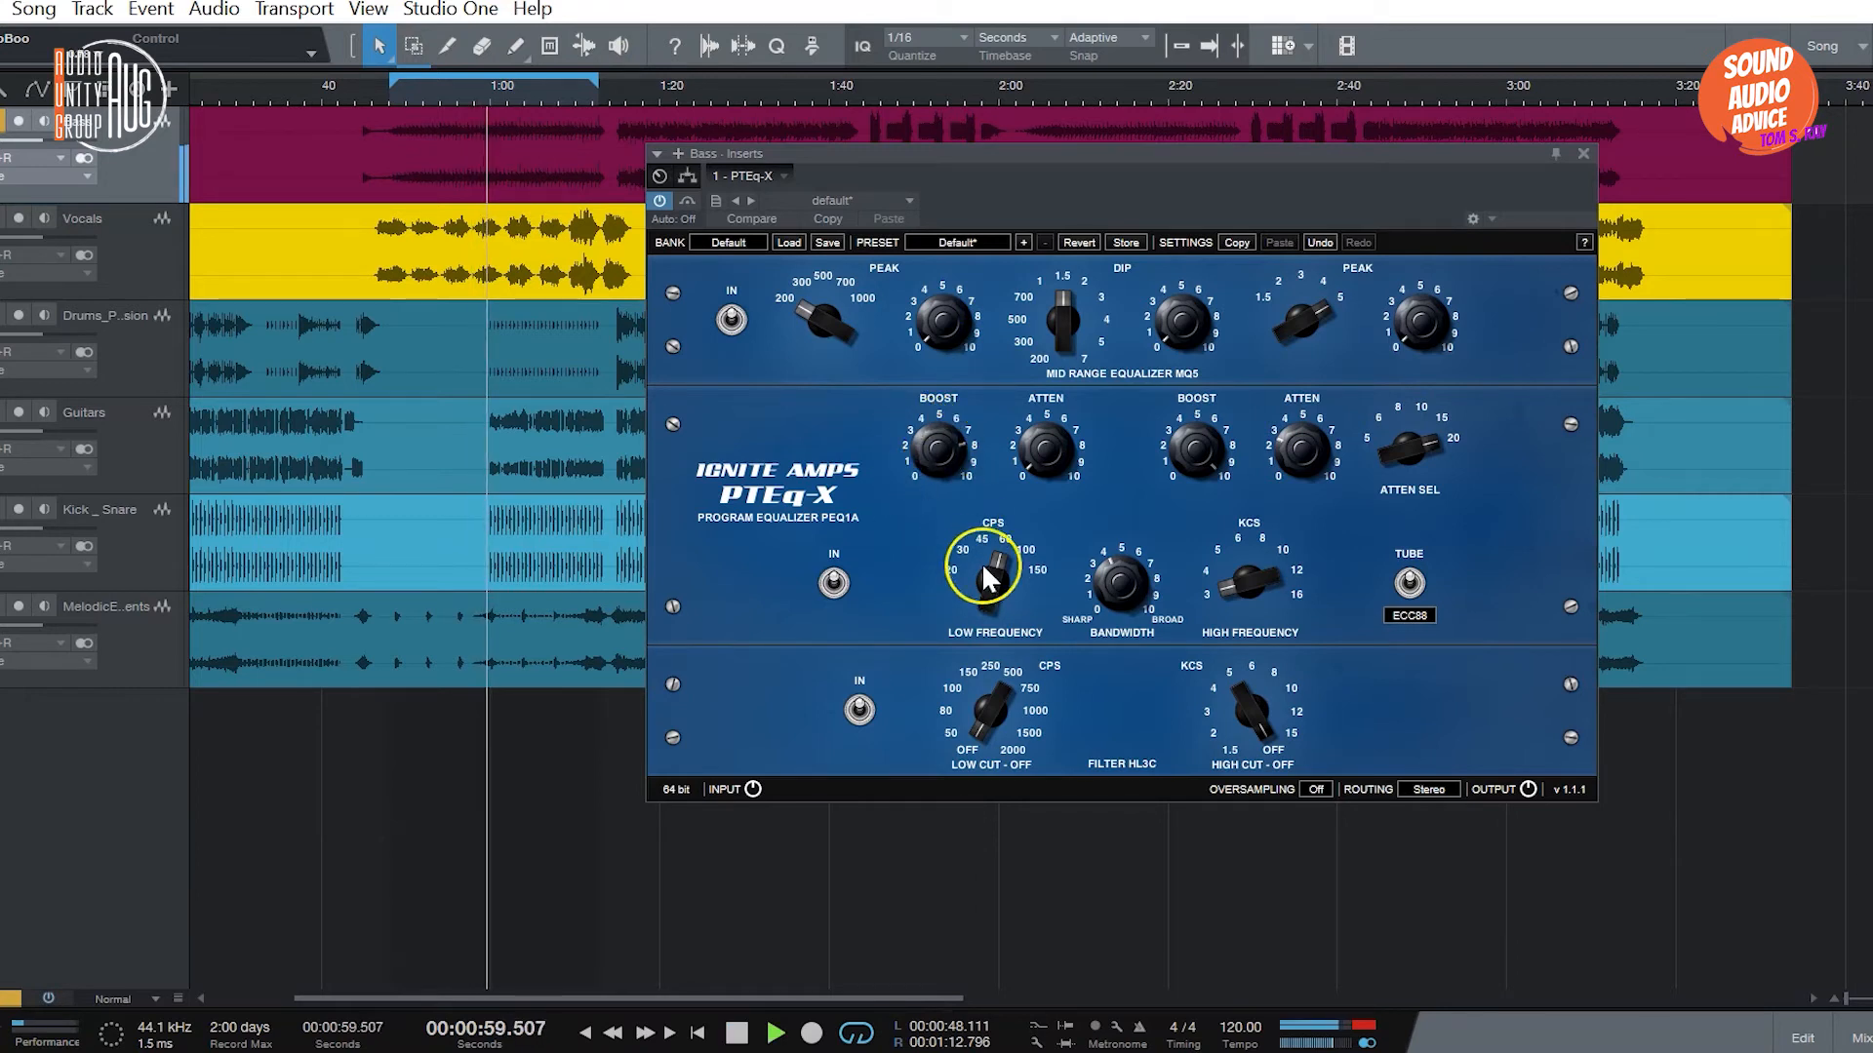
pyautogui.moveTo(982, 562); pyautogui.dragTo(985, 659)
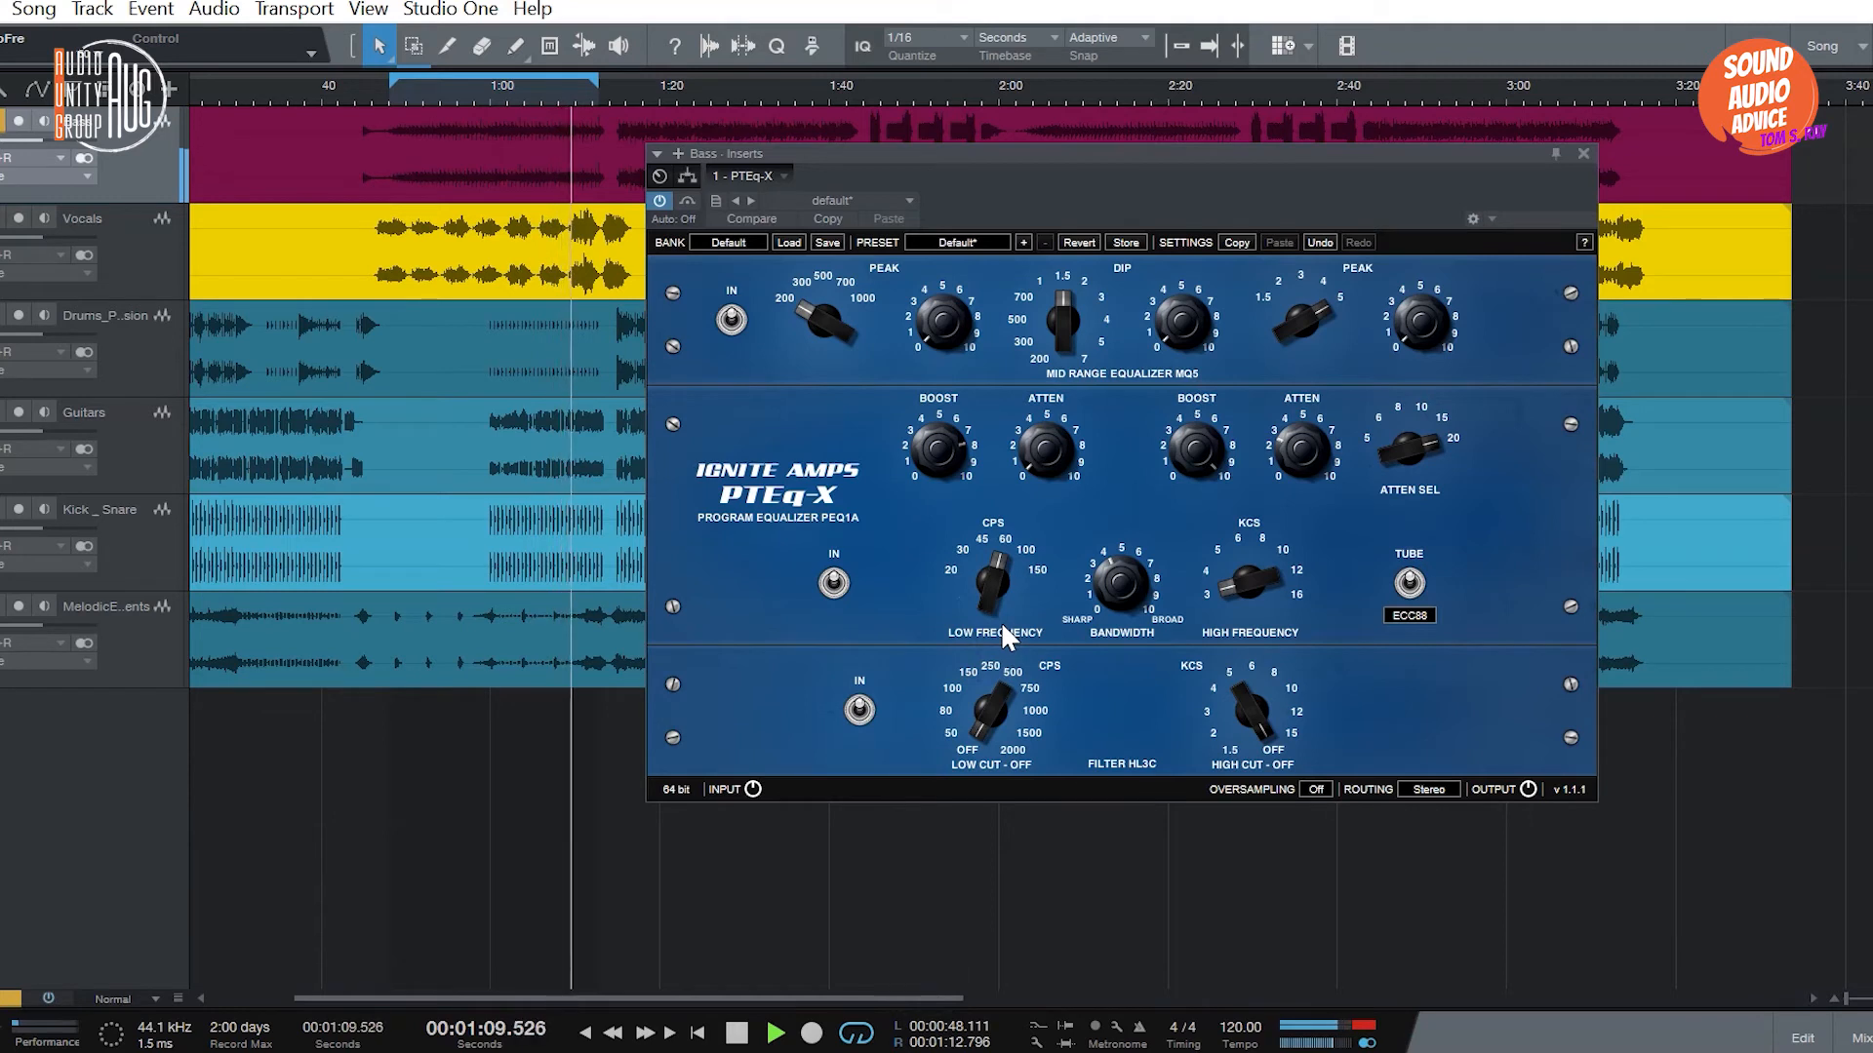
pyautogui.moveTo(997, 568); pyautogui.dragTo(997, 568)
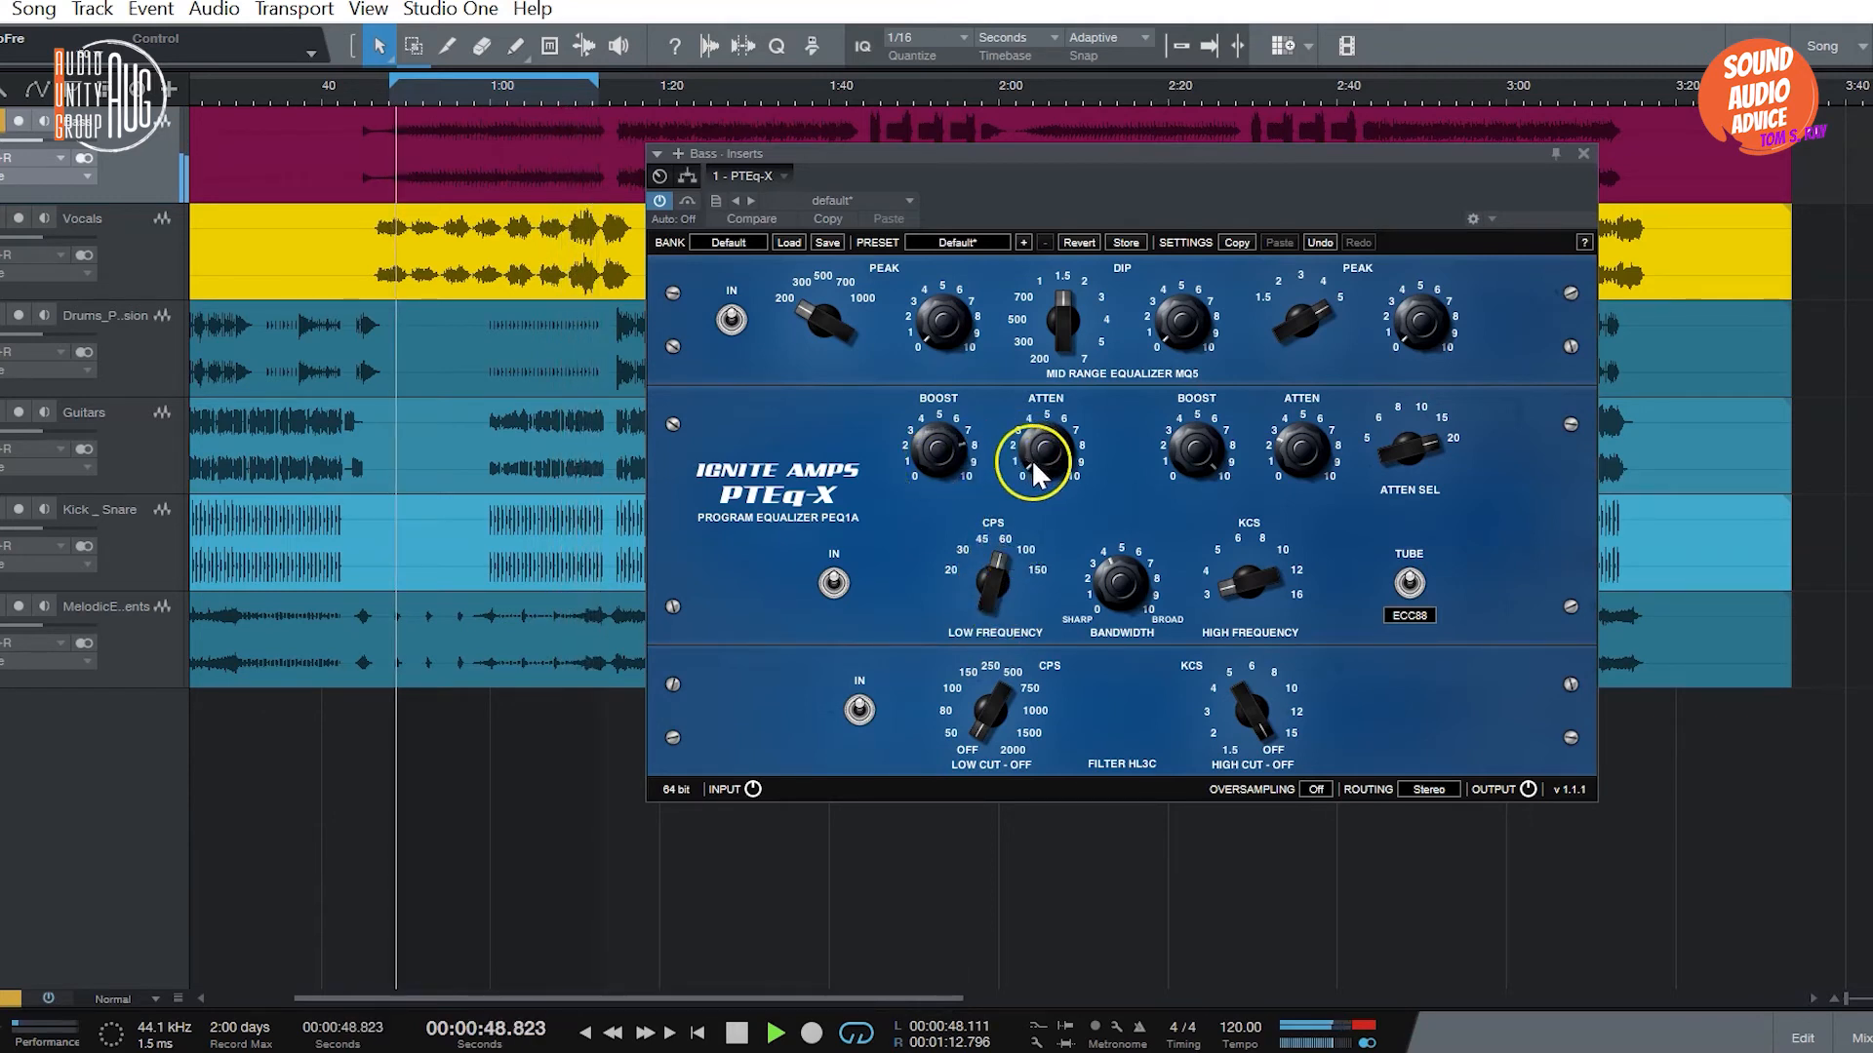
# Step: Adjust the low-frequency Atten amount by ear while the soloed Bass plays, and stop playback
pyautogui.moveTo(1040, 463); pyautogui.dragTo(1029, 367)
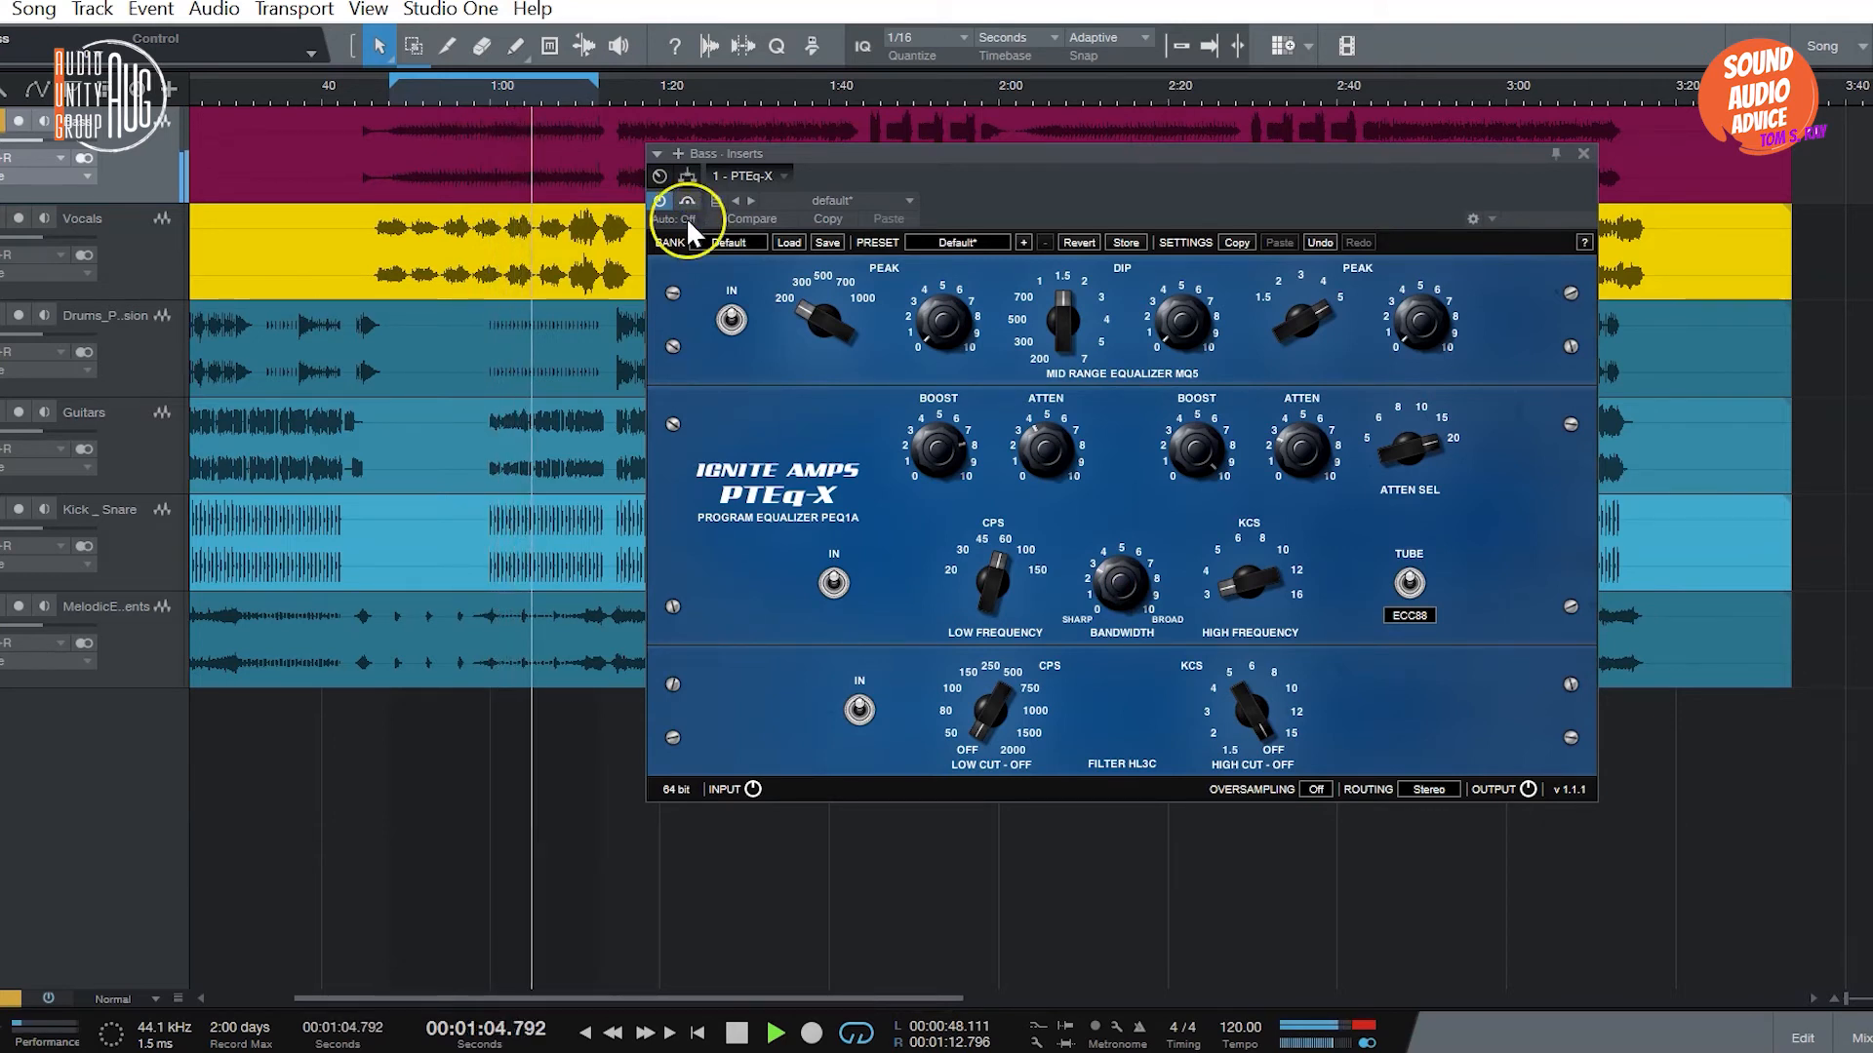
pyautogui.click(841, 559)
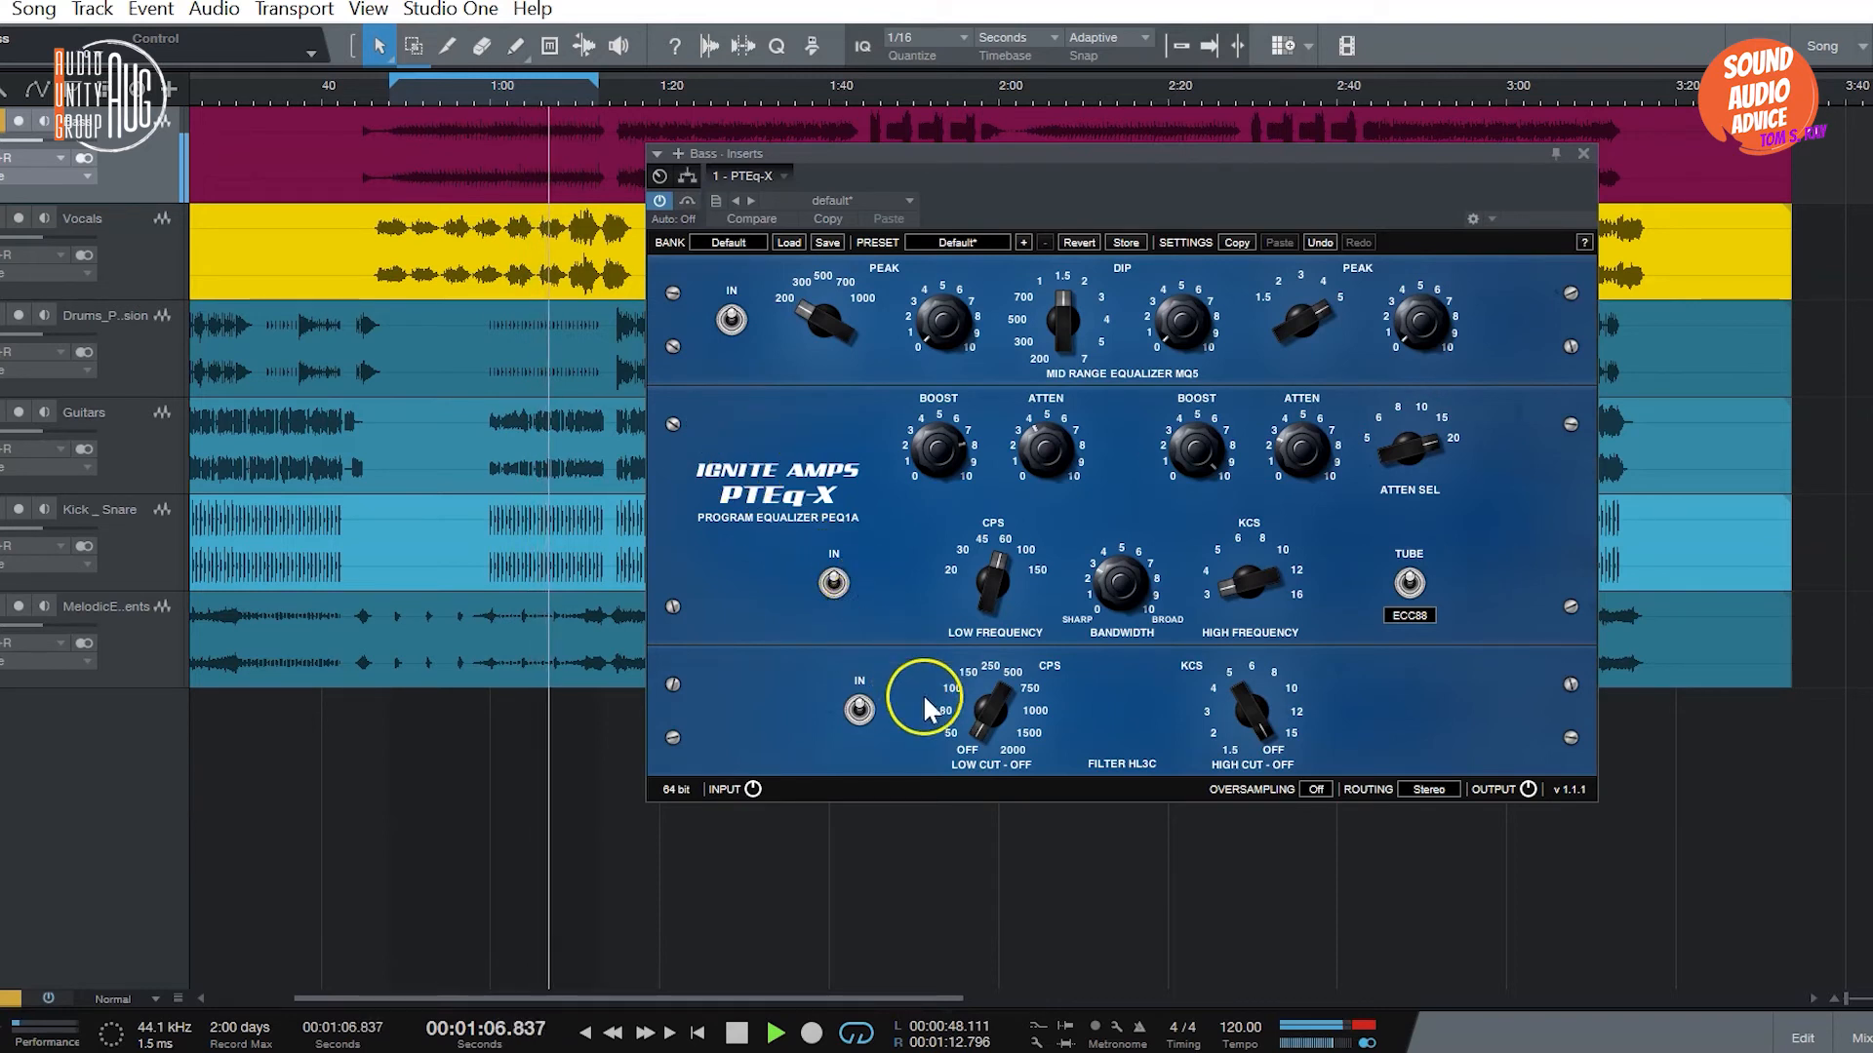
pyautogui.press('space')
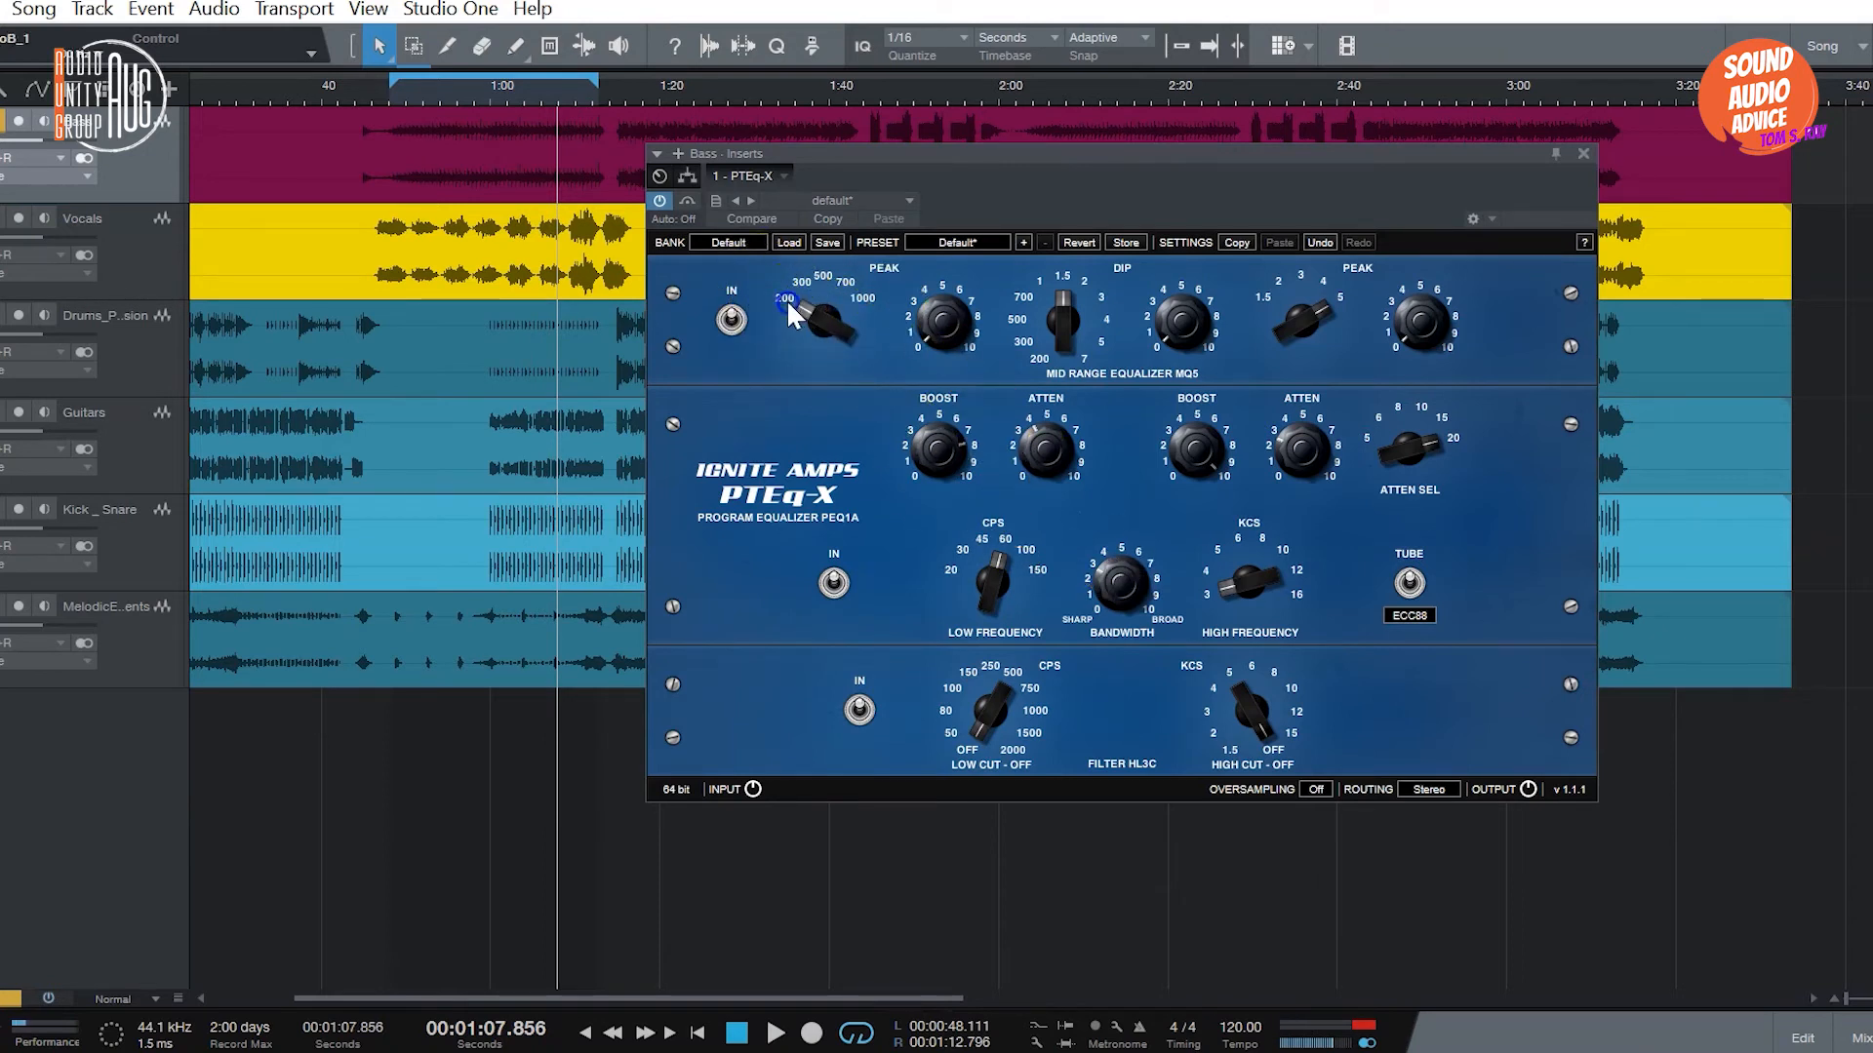
# Step: Raise the lower mid-range Peak amount at 200 on the Bass and set the Dip frequency to 2
pyautogui.click(934, 320)
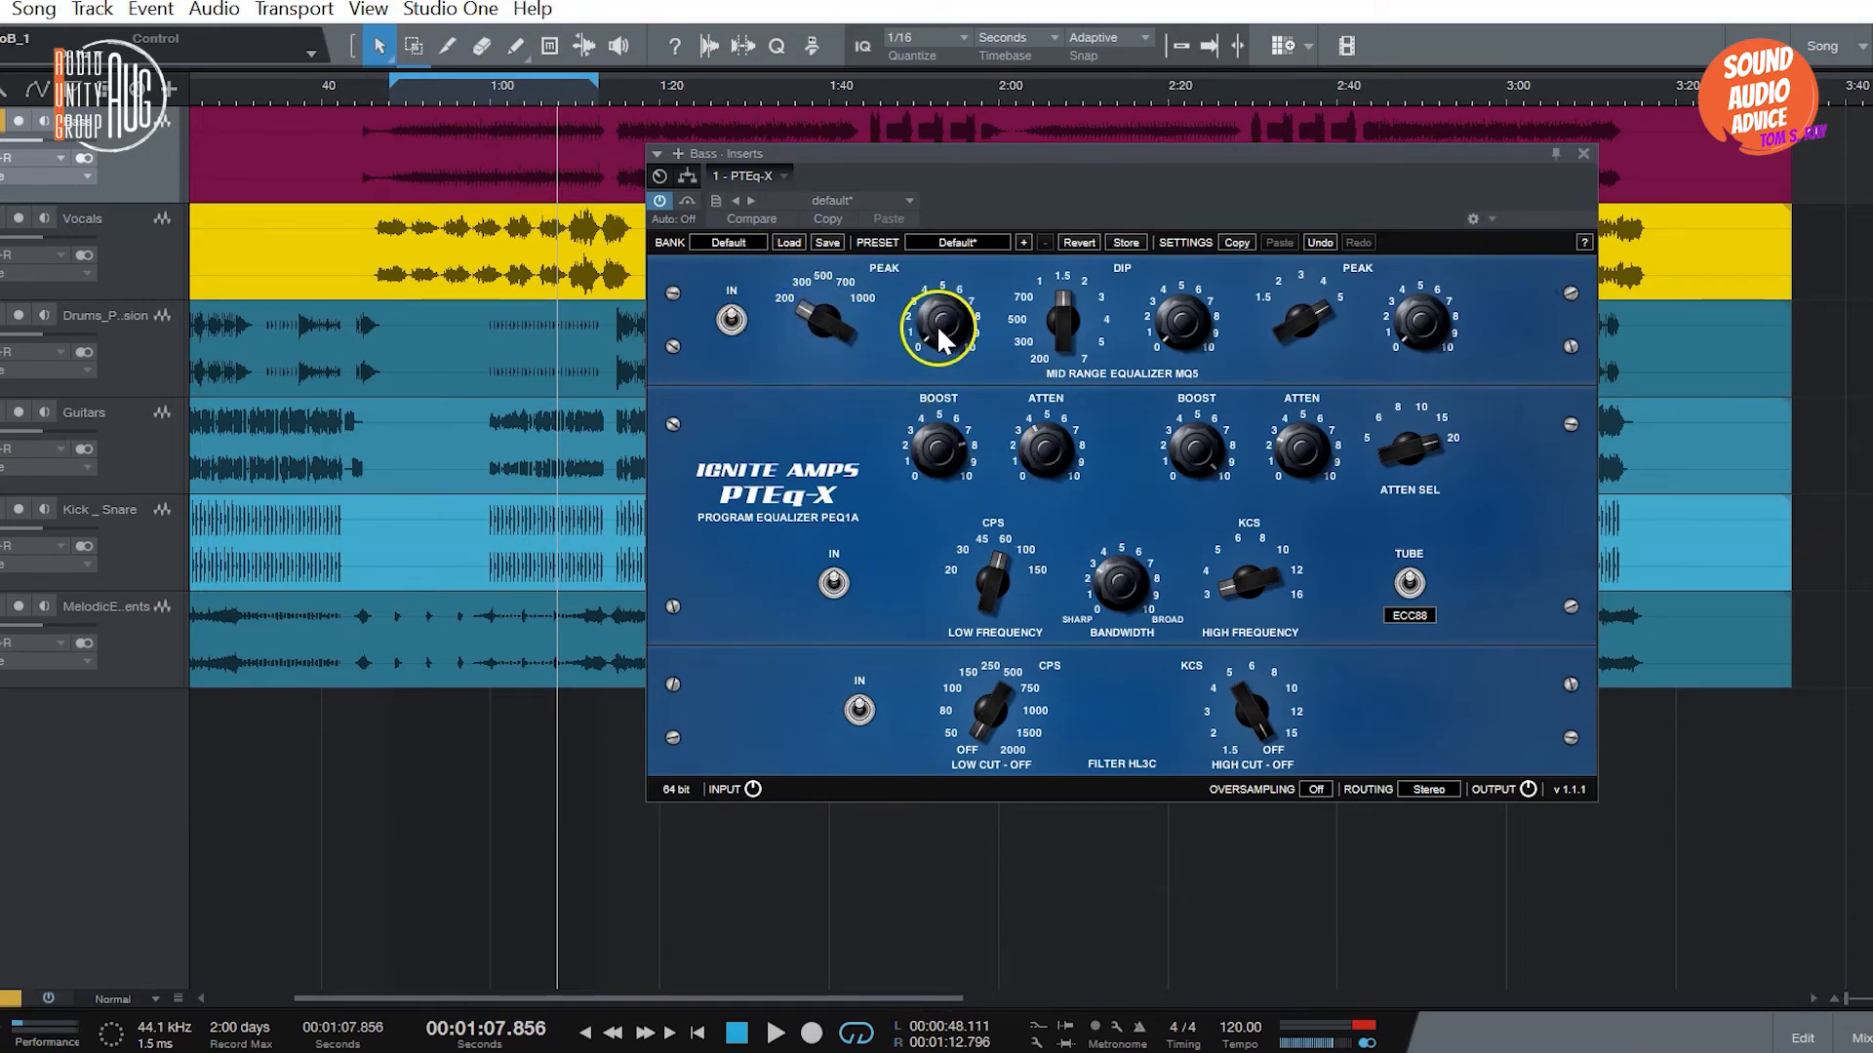
pyautogui.moveTo(848, 341); pyautogui.dragTo(946, 215)
pyautogui.moveTo(1069, 331); pyautogui.dragTo(1056, 468)
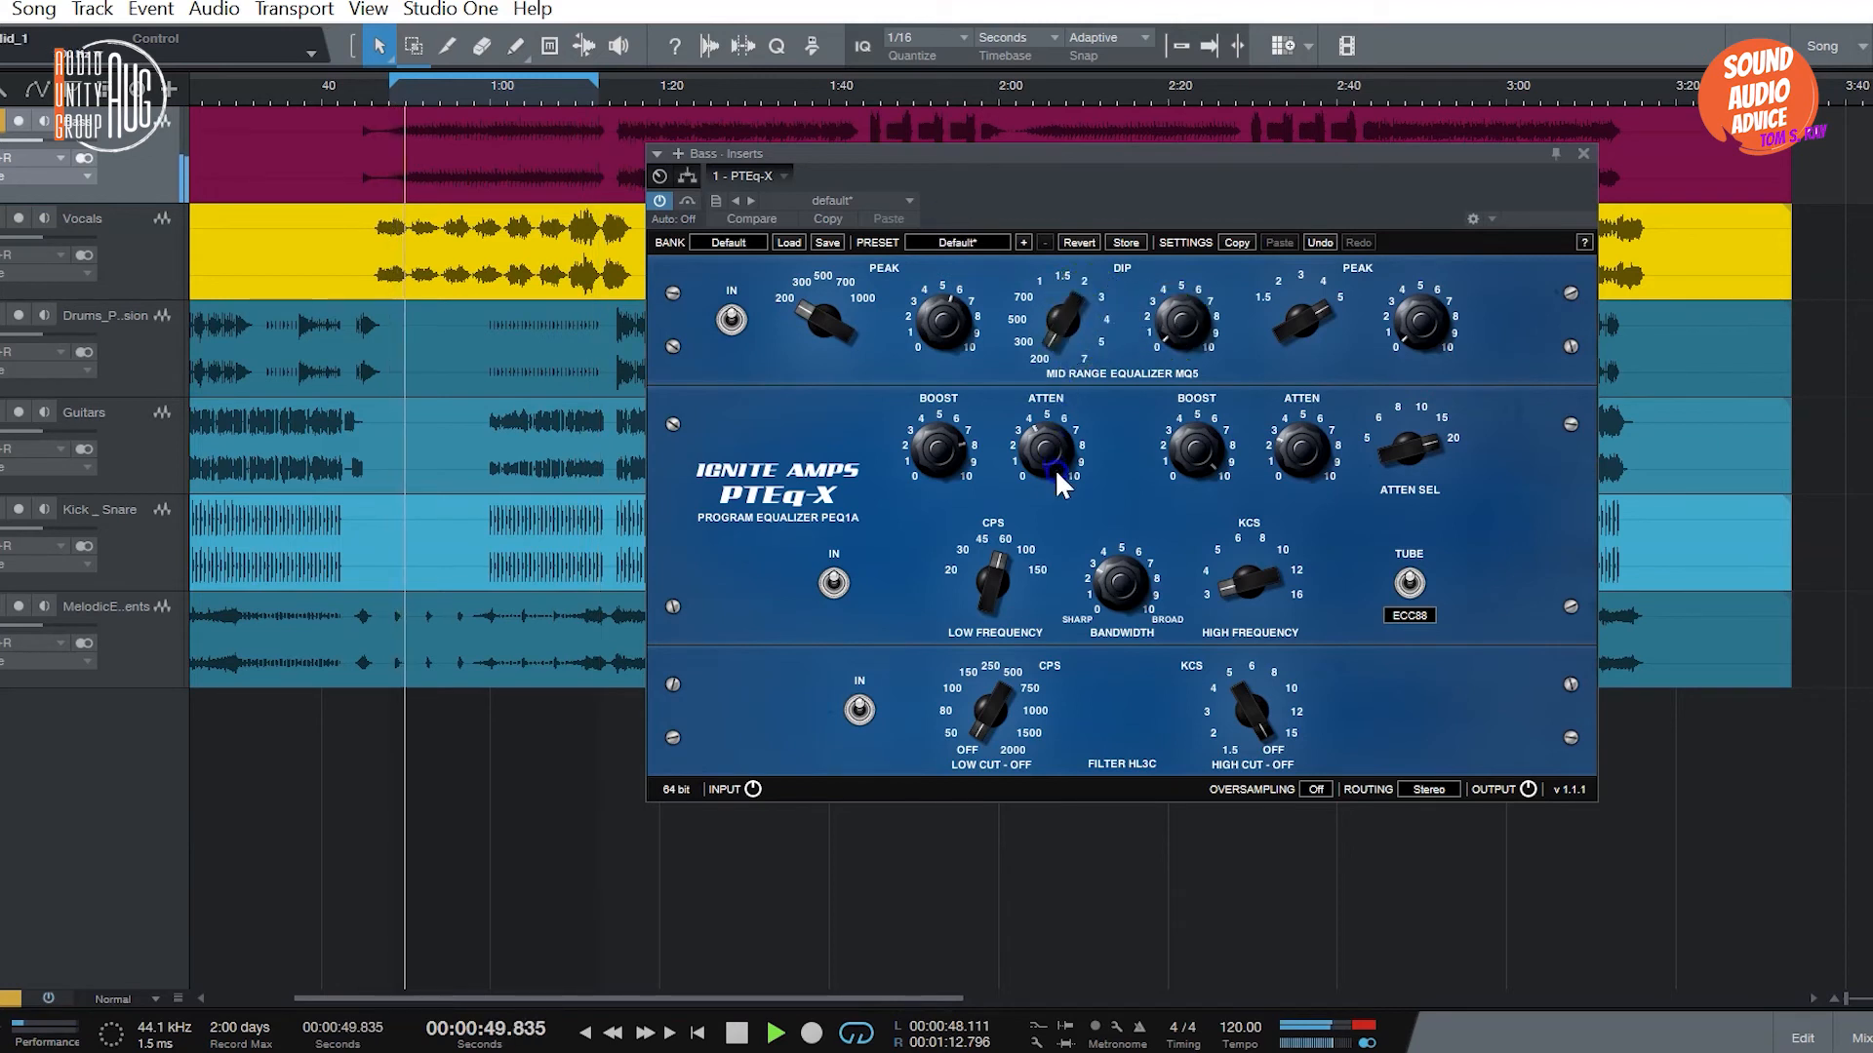
# Step: Fine-tune the mid-range Dip amount by ear while the soloed Bass loops, and stop playback
pyautogui.click(1184, 275)
pyautogui.moveTo(1184, 271); pyautogui.dragTo(1184, 260)
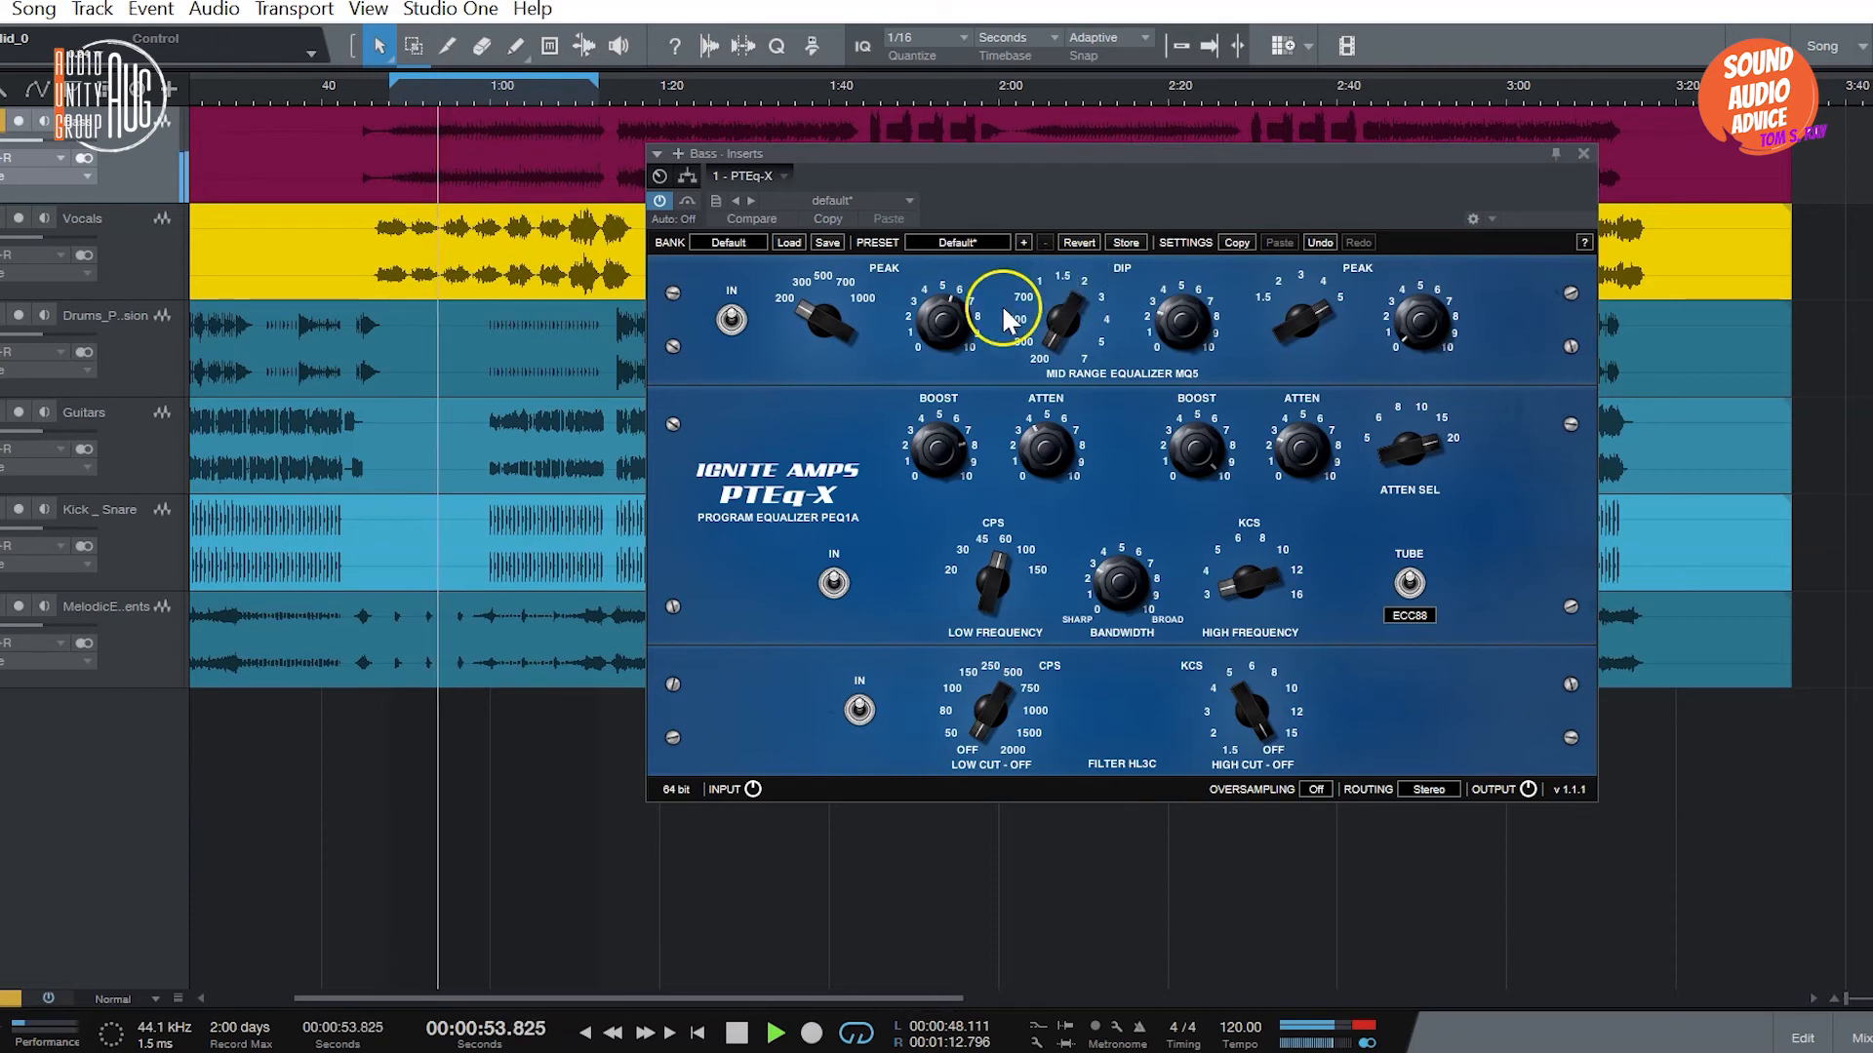
pyautogui.click(917, 330)
pyautogui.click(911, 450)
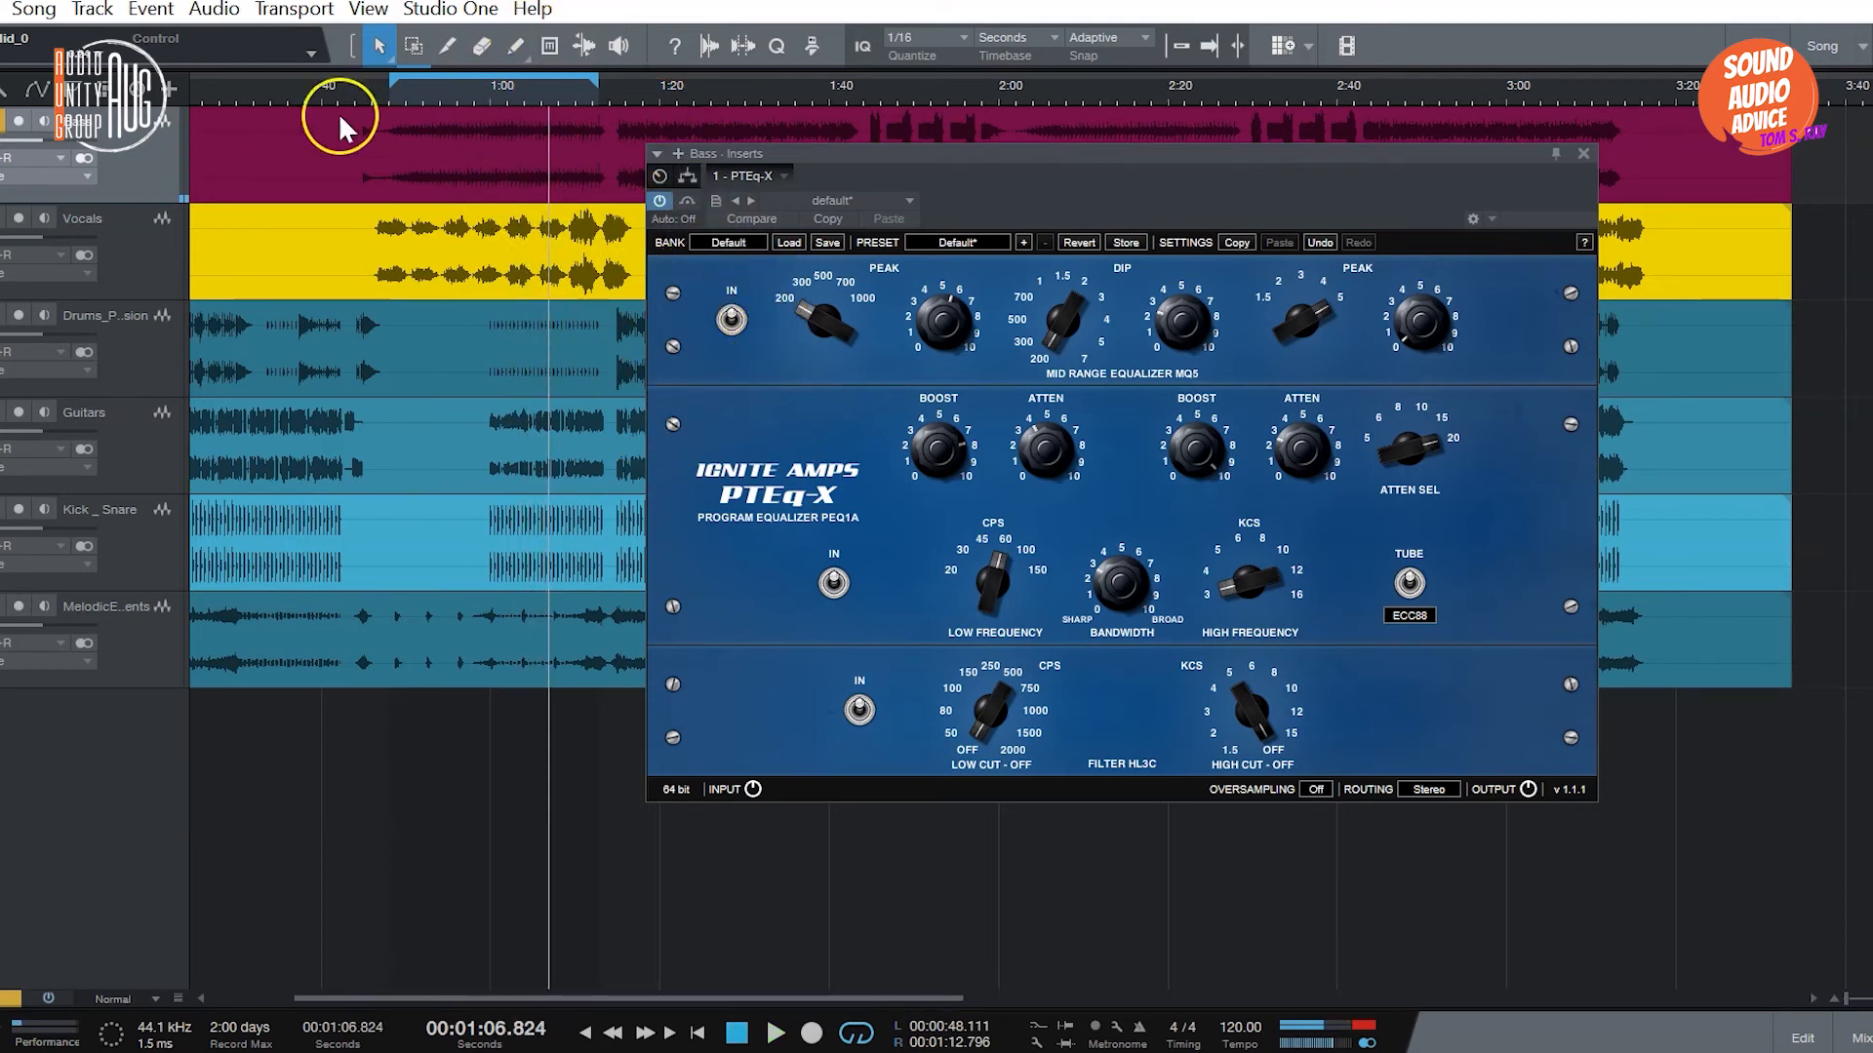
# Step: Unsolo the Bass, move the PTEq-X window off the looped section, and play the full mix from 0:49.622
pyautogui.click(402, 95)
pyautogui.moveTo(741, 151); pyautogui.dragTo(995, 176)
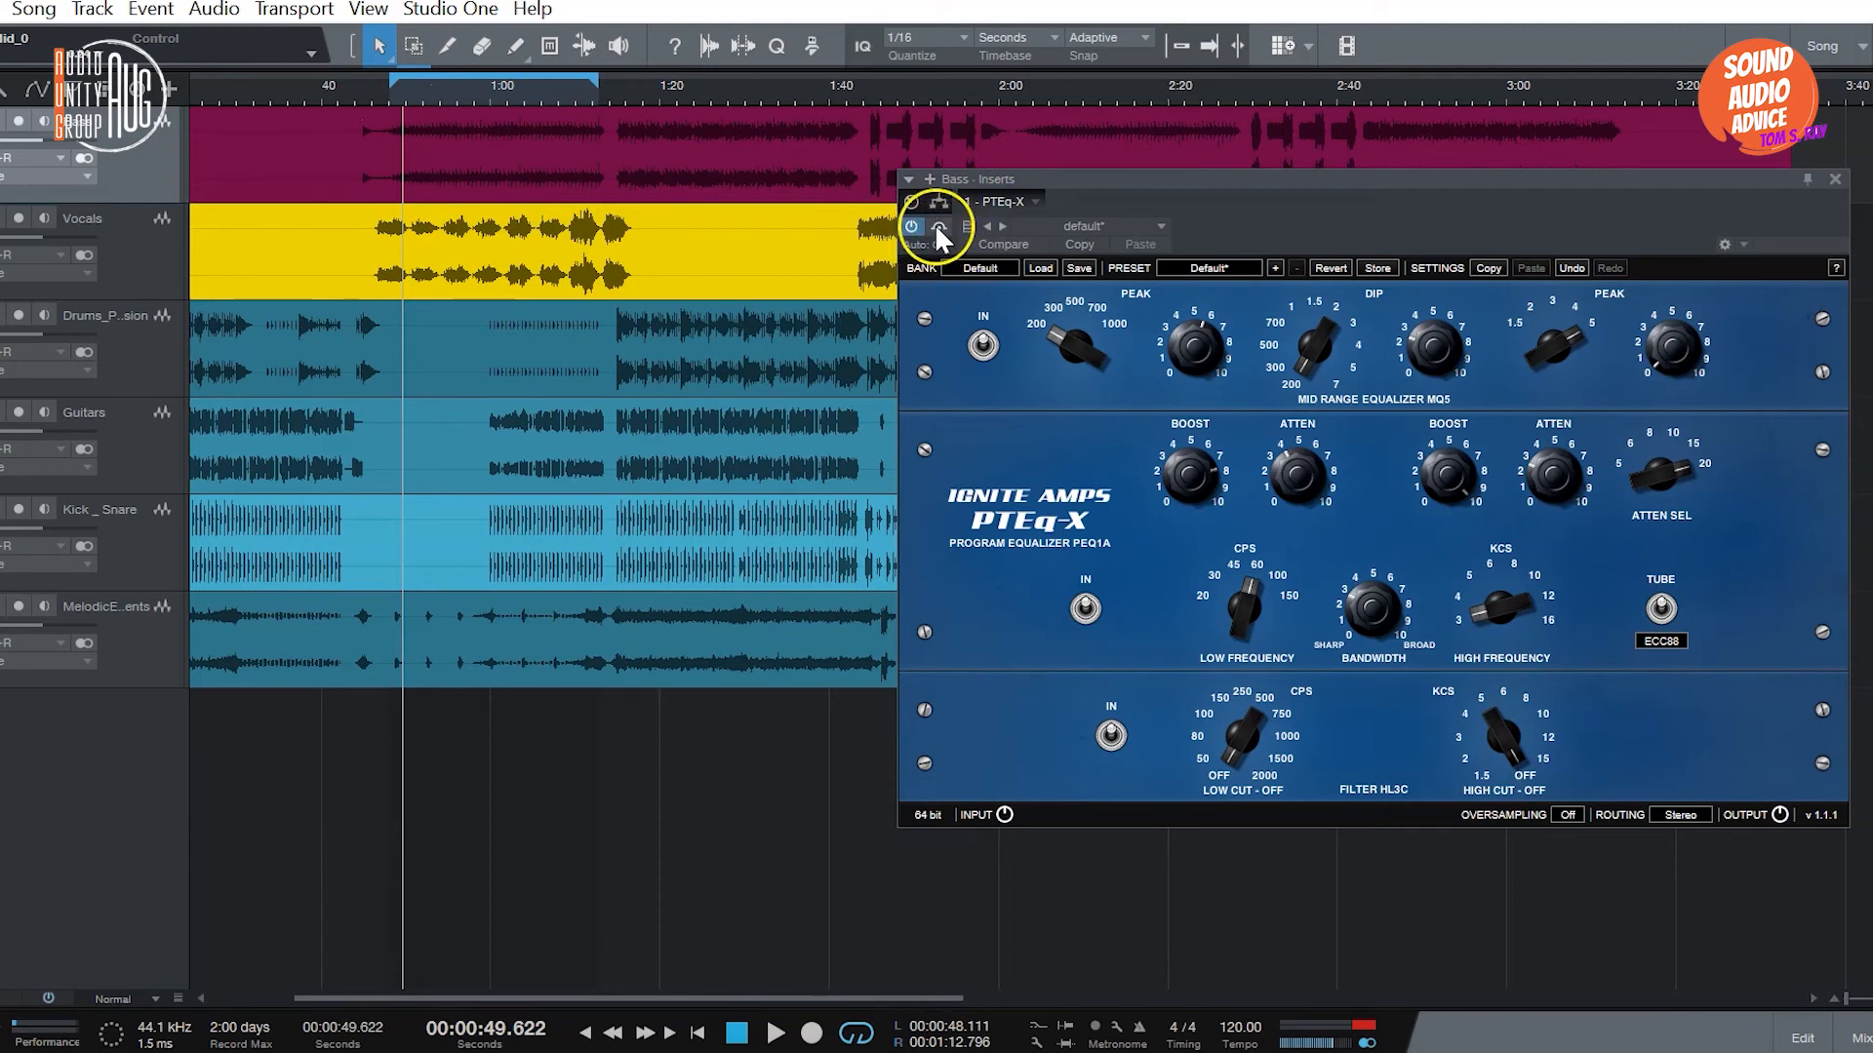
pyautogui.moveTo(1062, 175); pyautogui.dragTo(1036, 153)
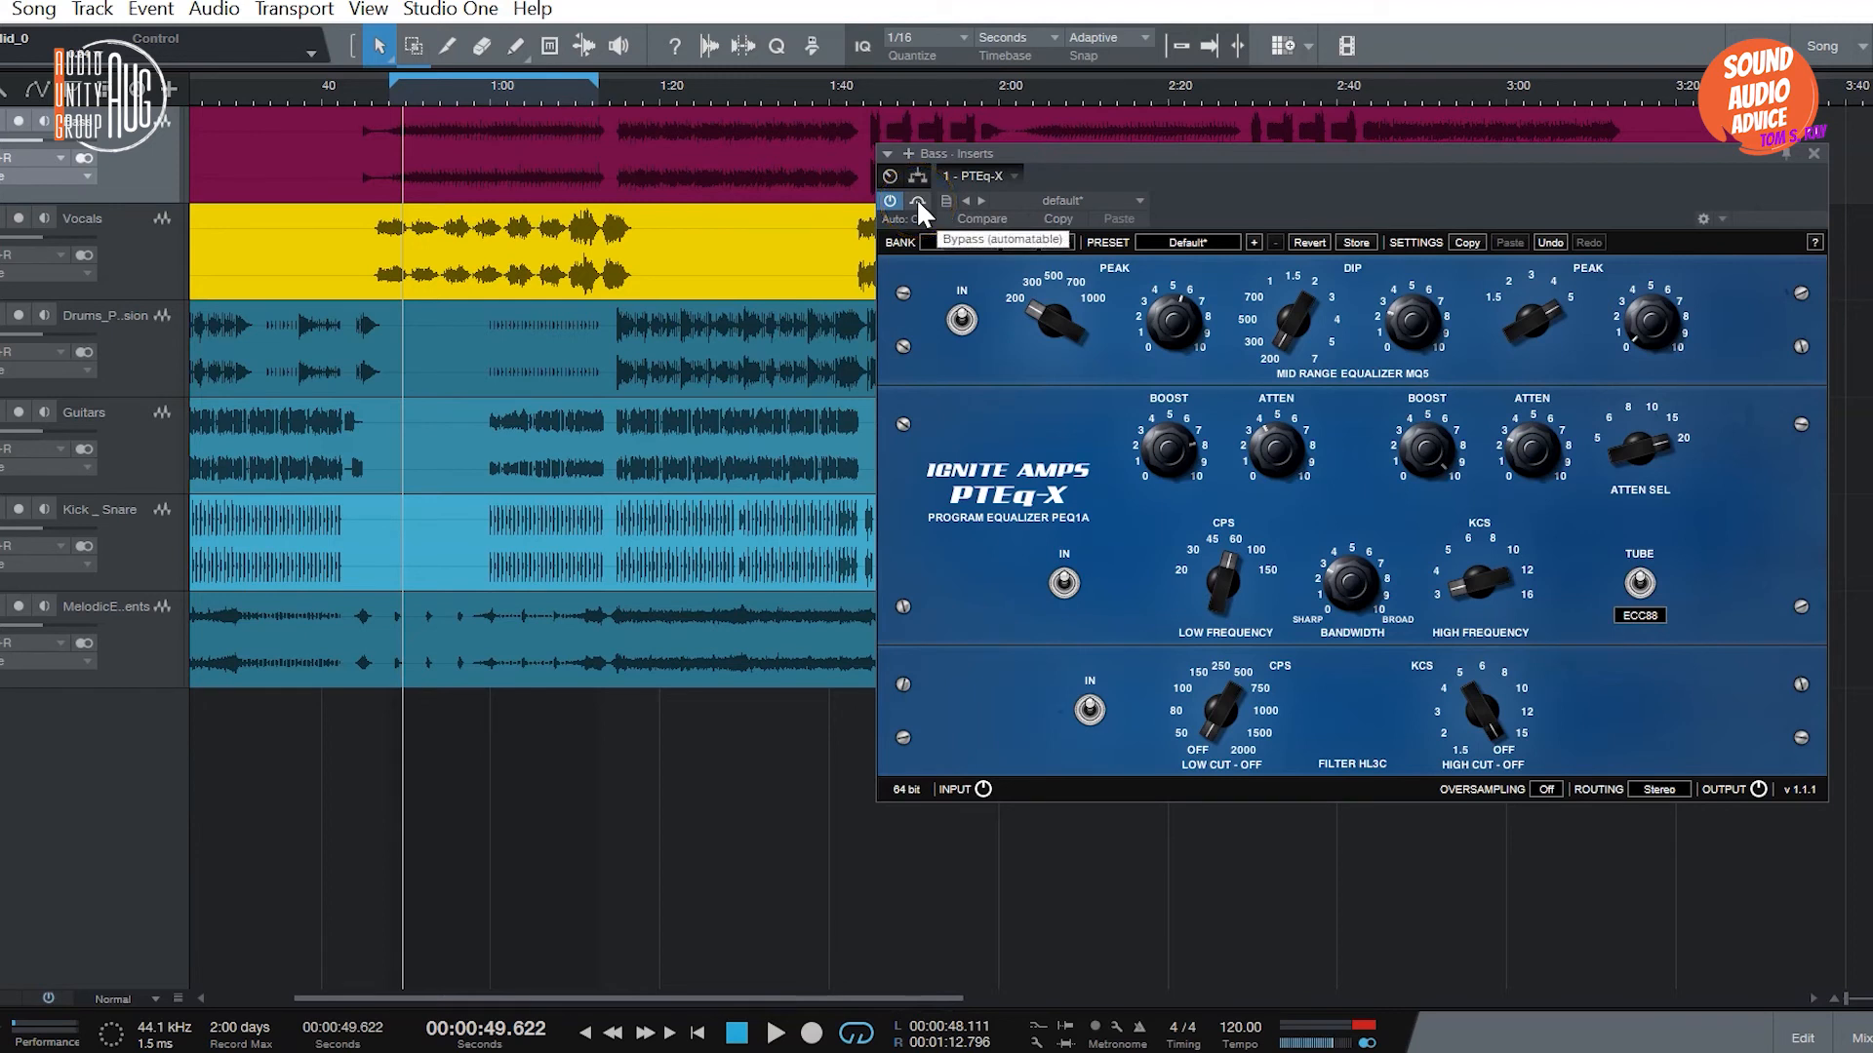
pyautogui.press('space')
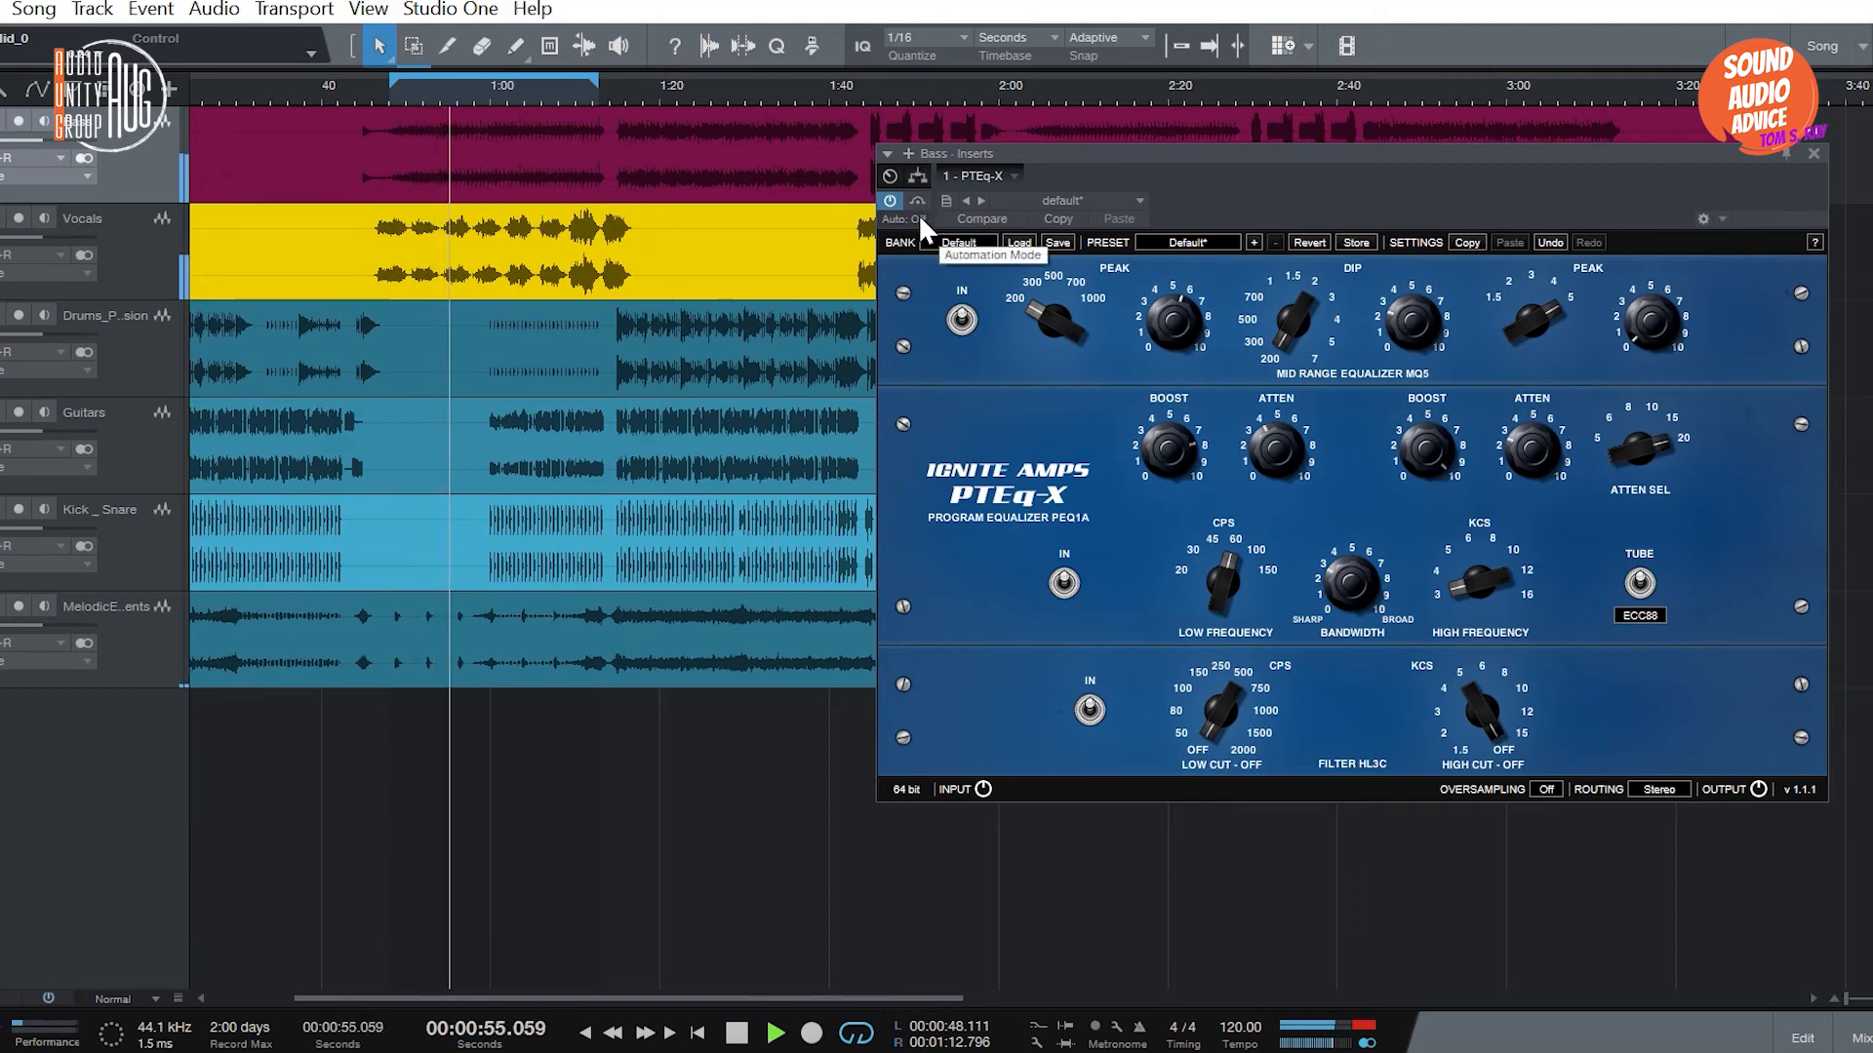
# Step: Toggle the Bass PTEq-X bypass on and off during mix playback to compare the sound, and stop playback
pyautogui.click(918, 202)
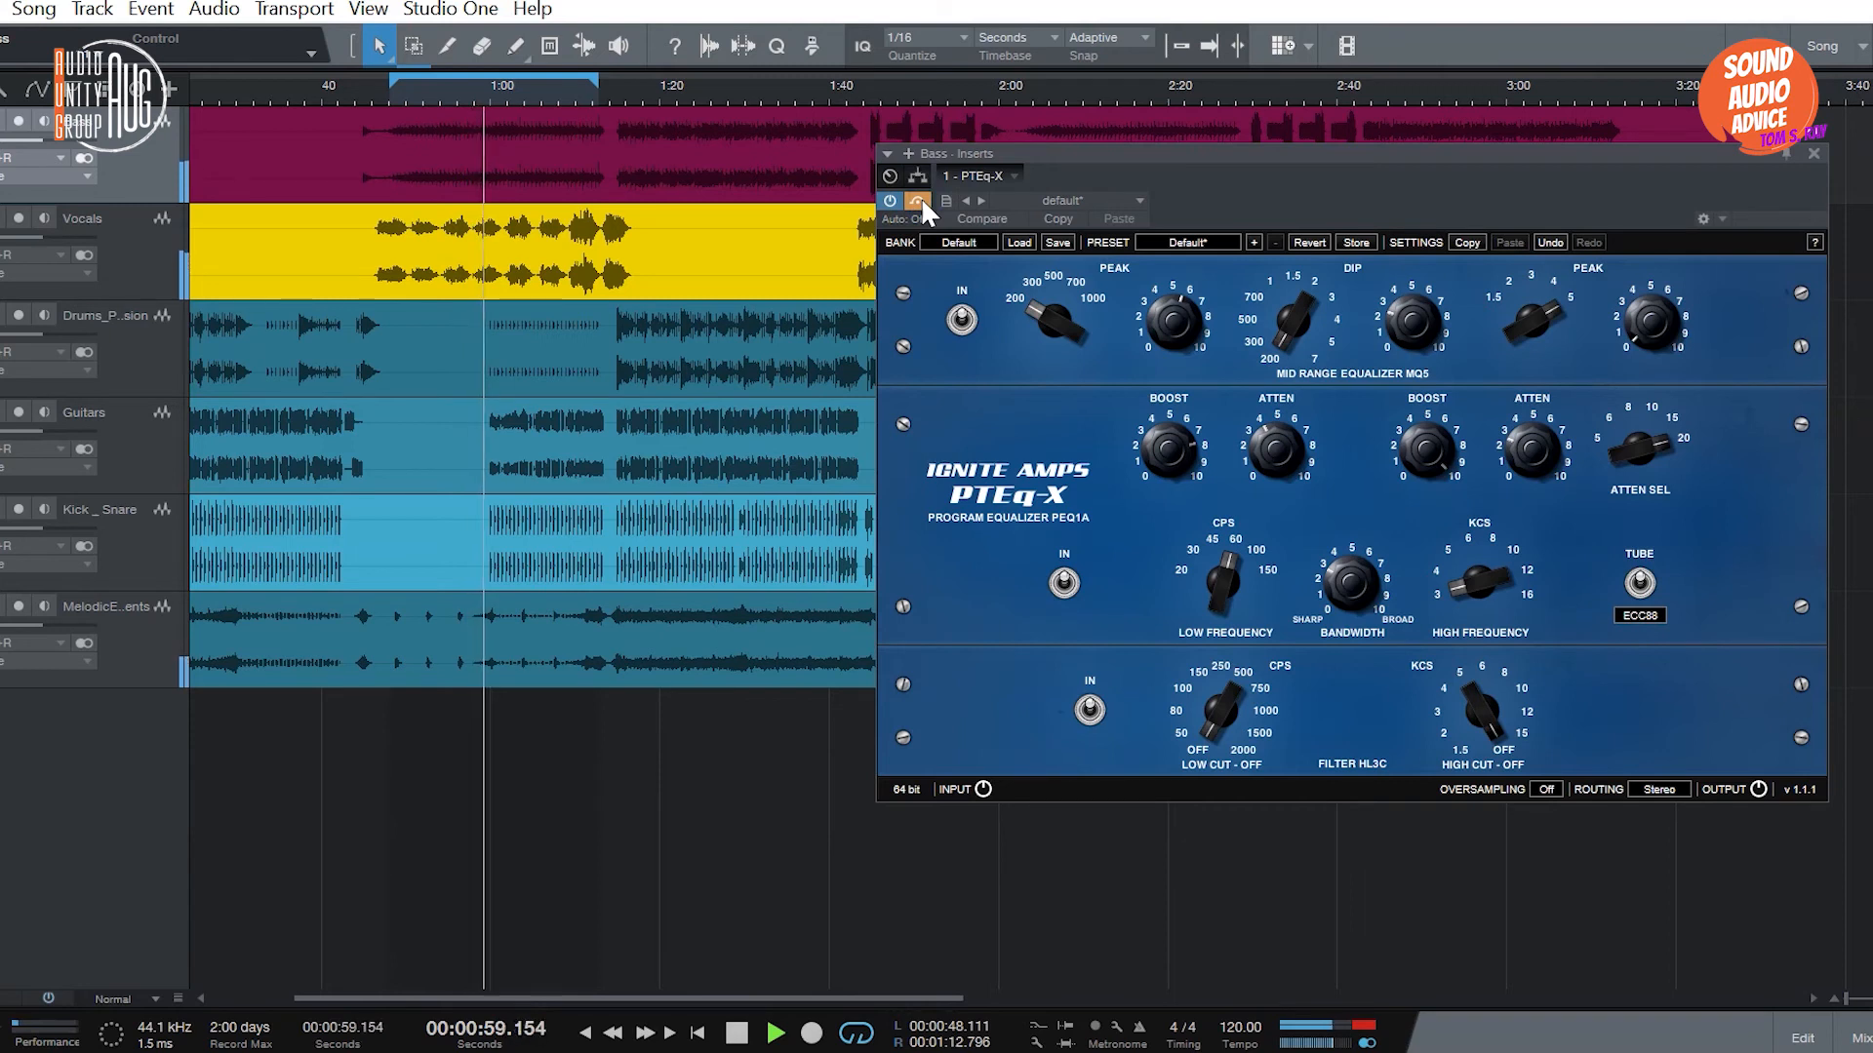
pyautogui.click(921, 200)
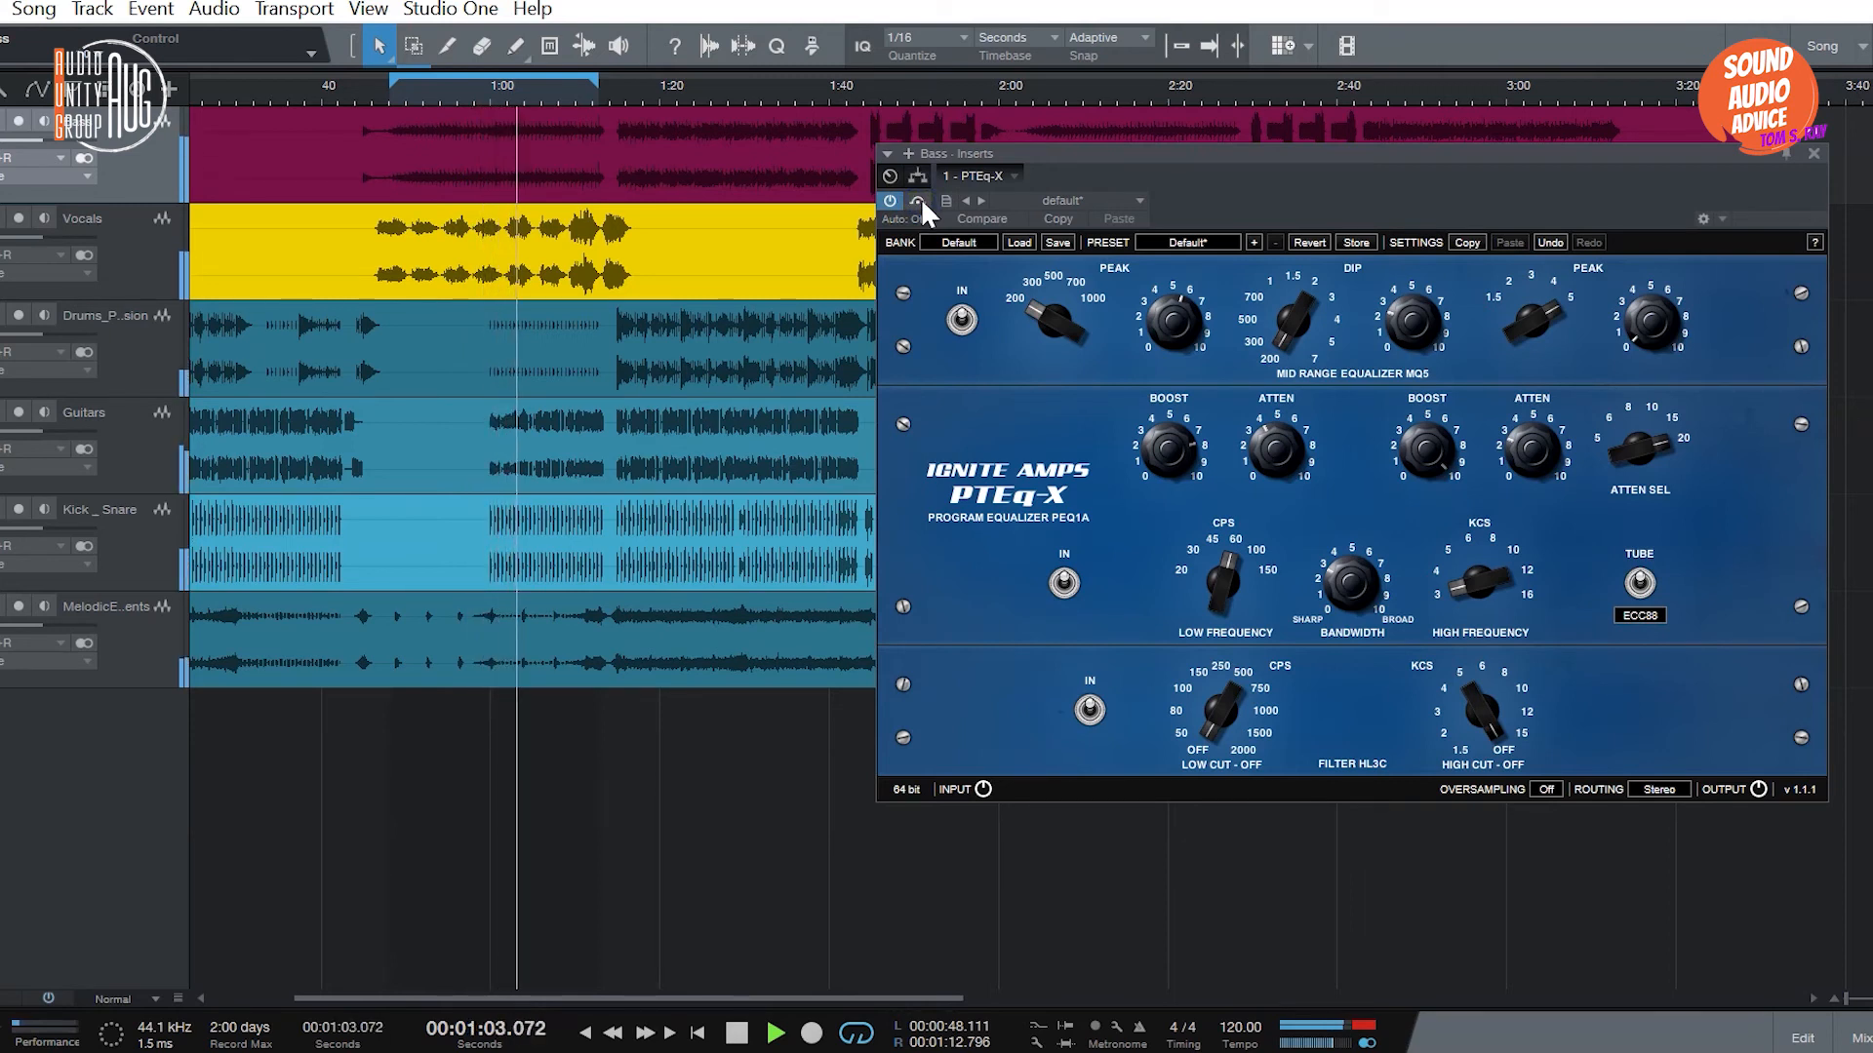
pyautogui.click(921, 200)
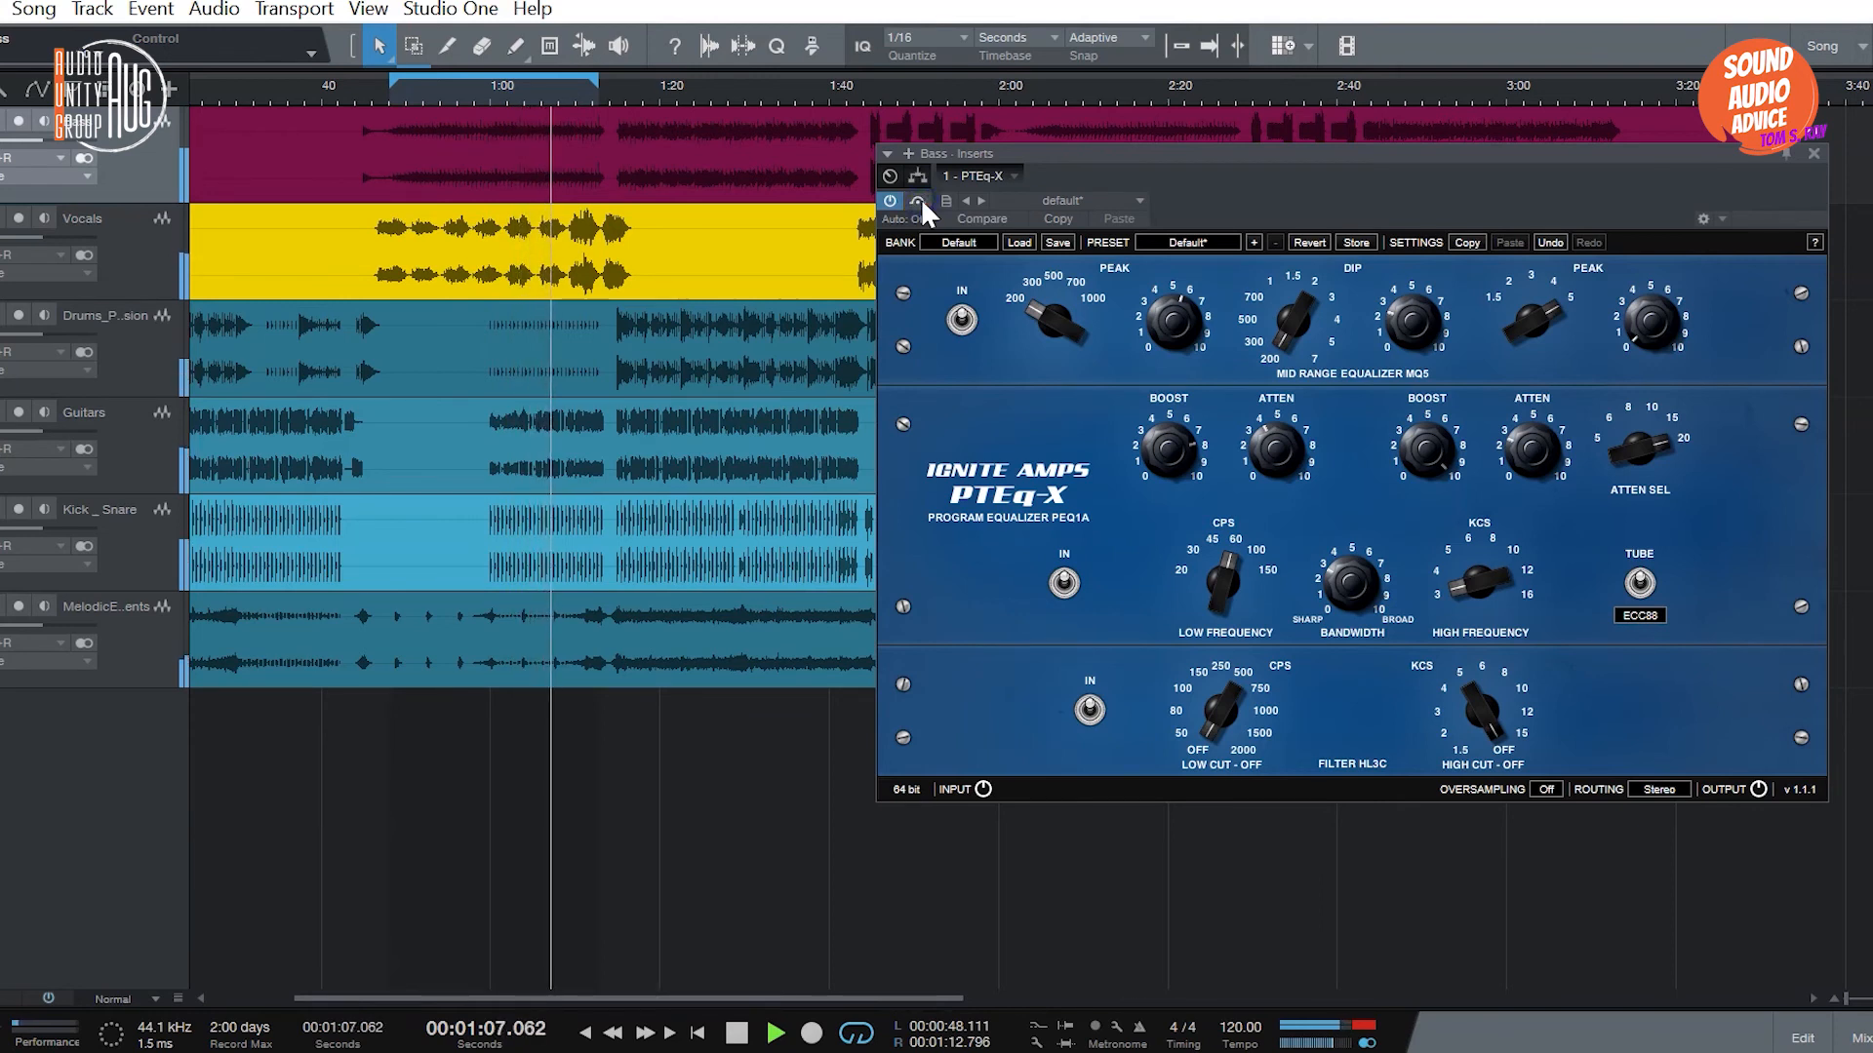
pyautogui.click(920, 200)
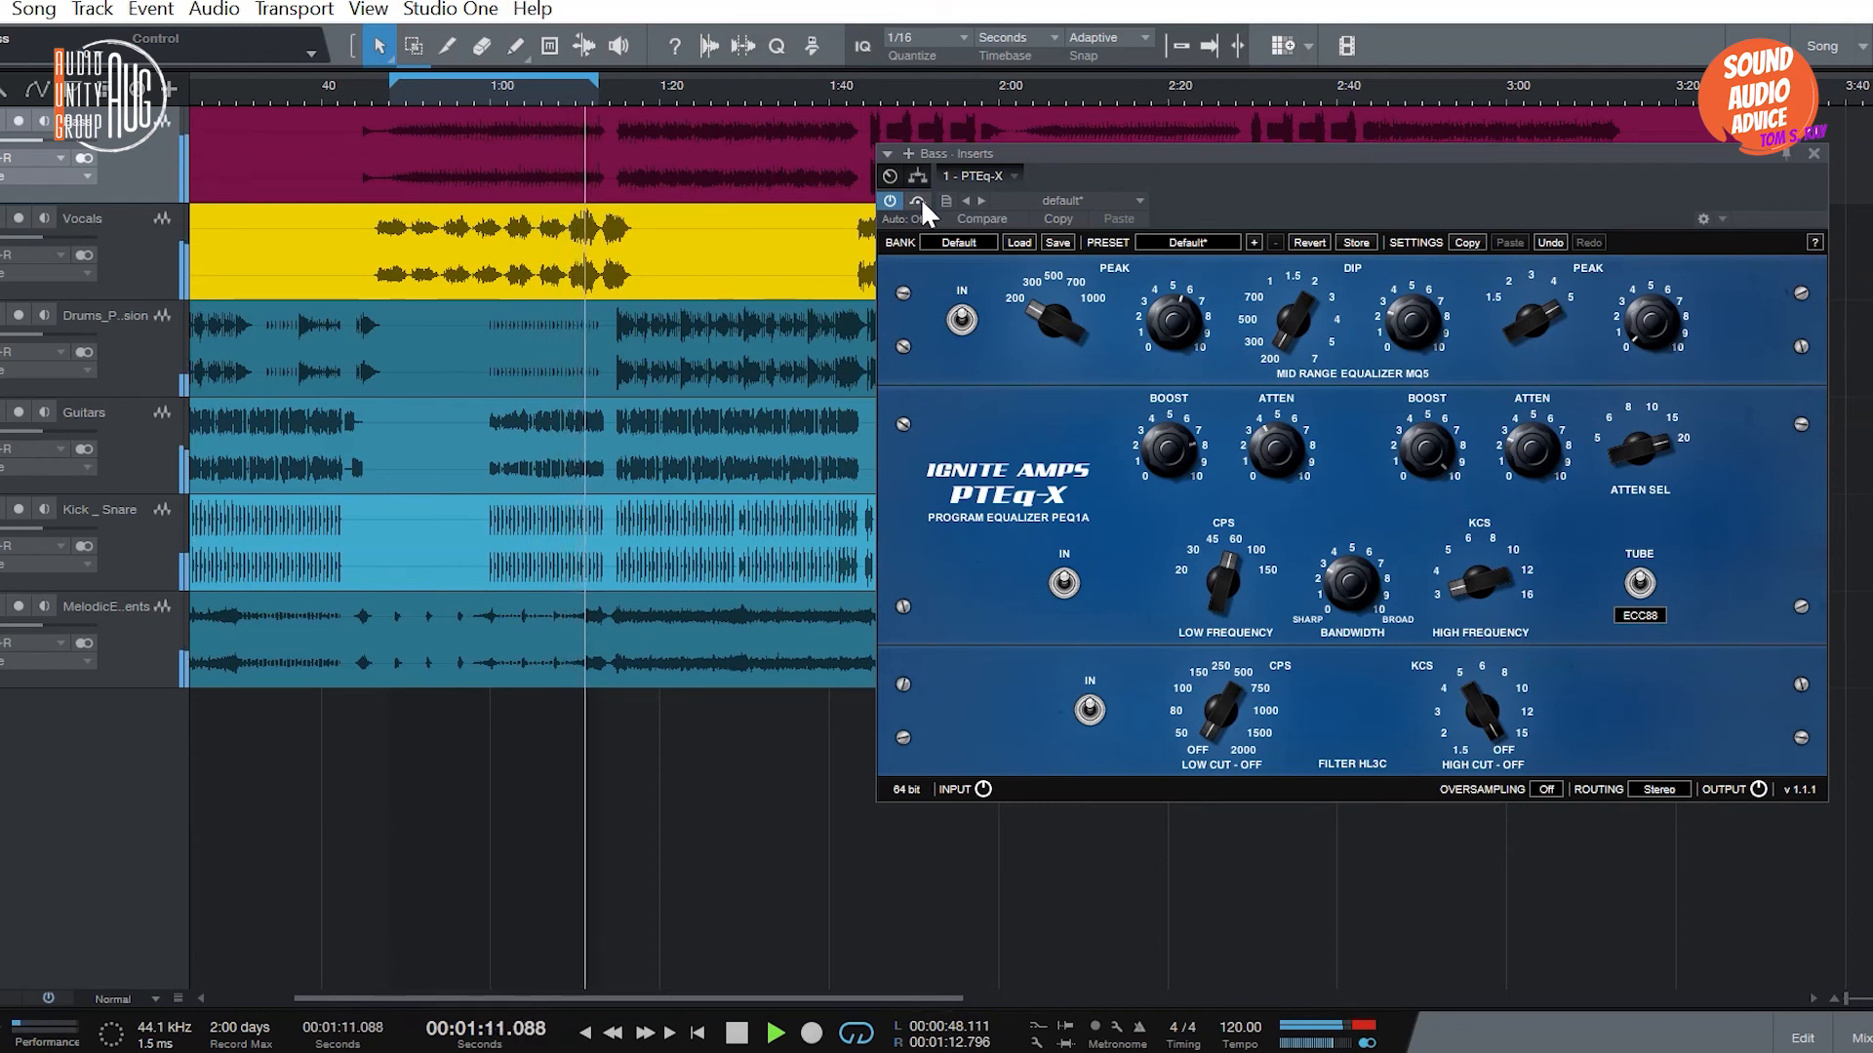
pyautogui.press('space')
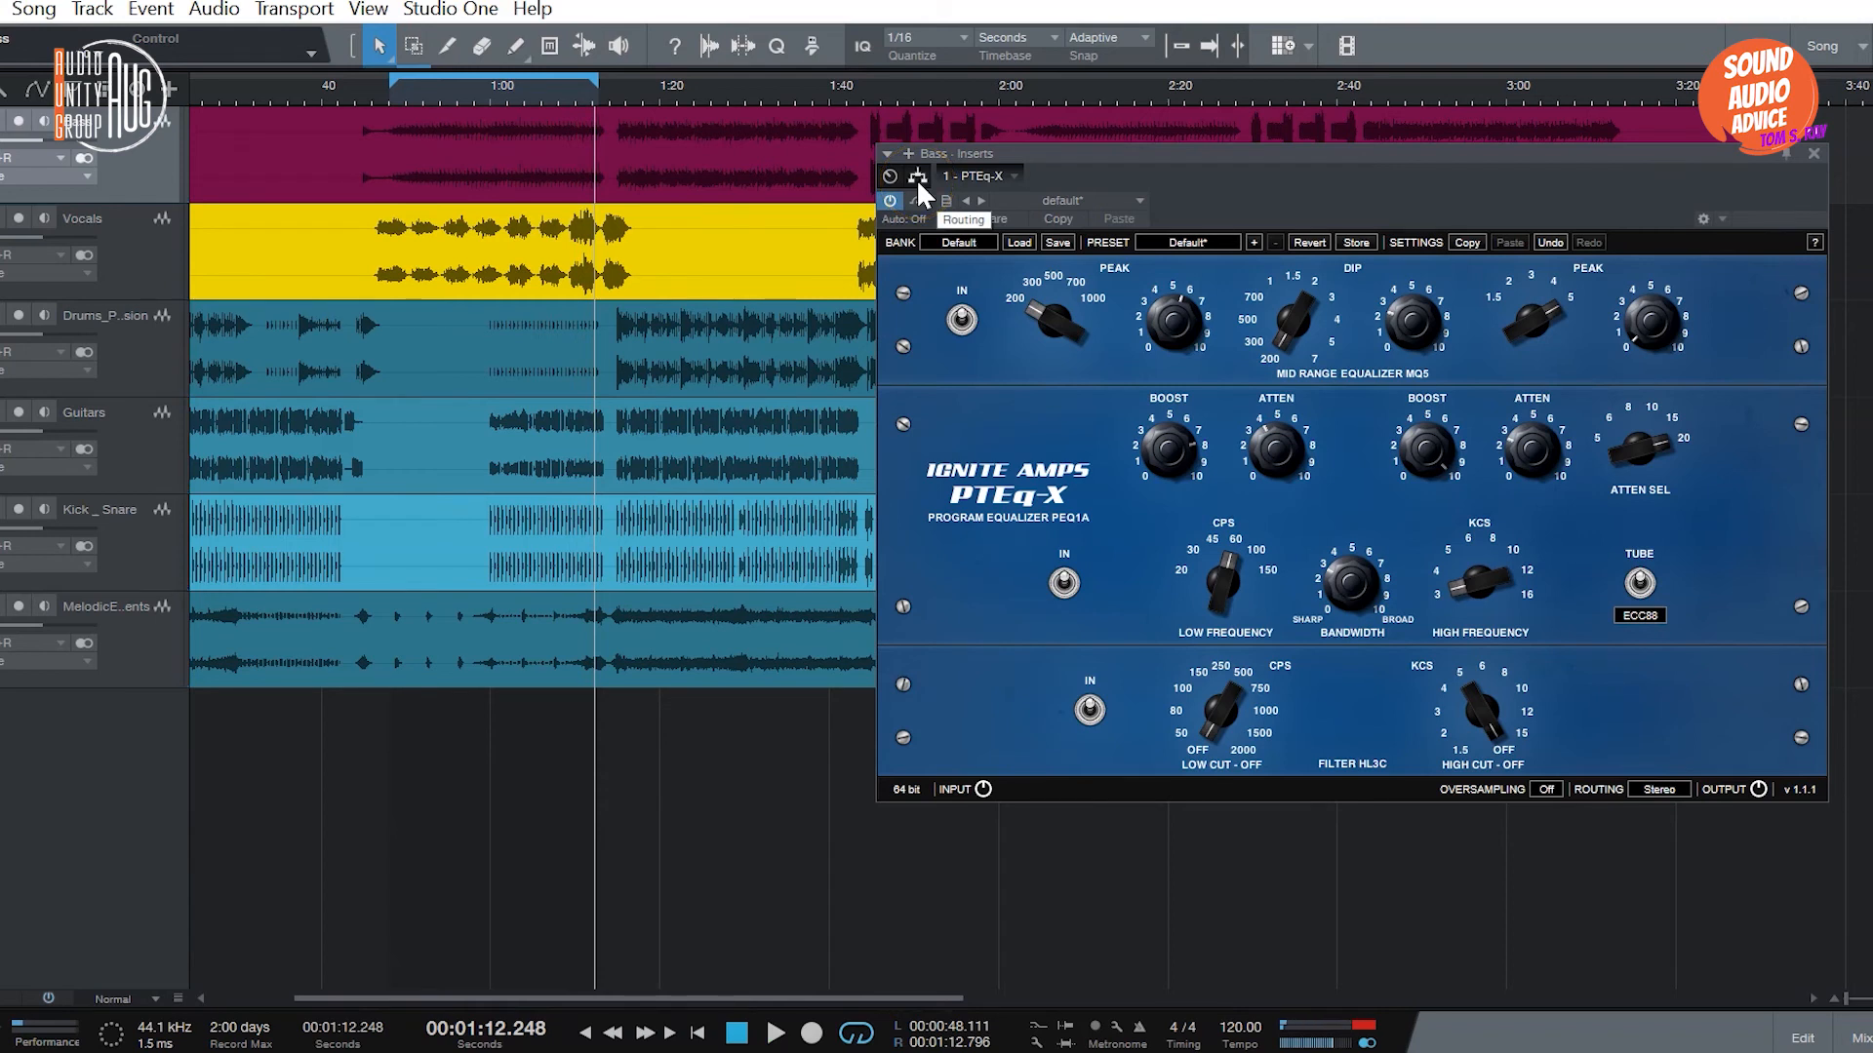
pyautogui.click(904, 255)
pyautogui.moveTo(1318, 154); pyautogui.dragTo(1231, 116)
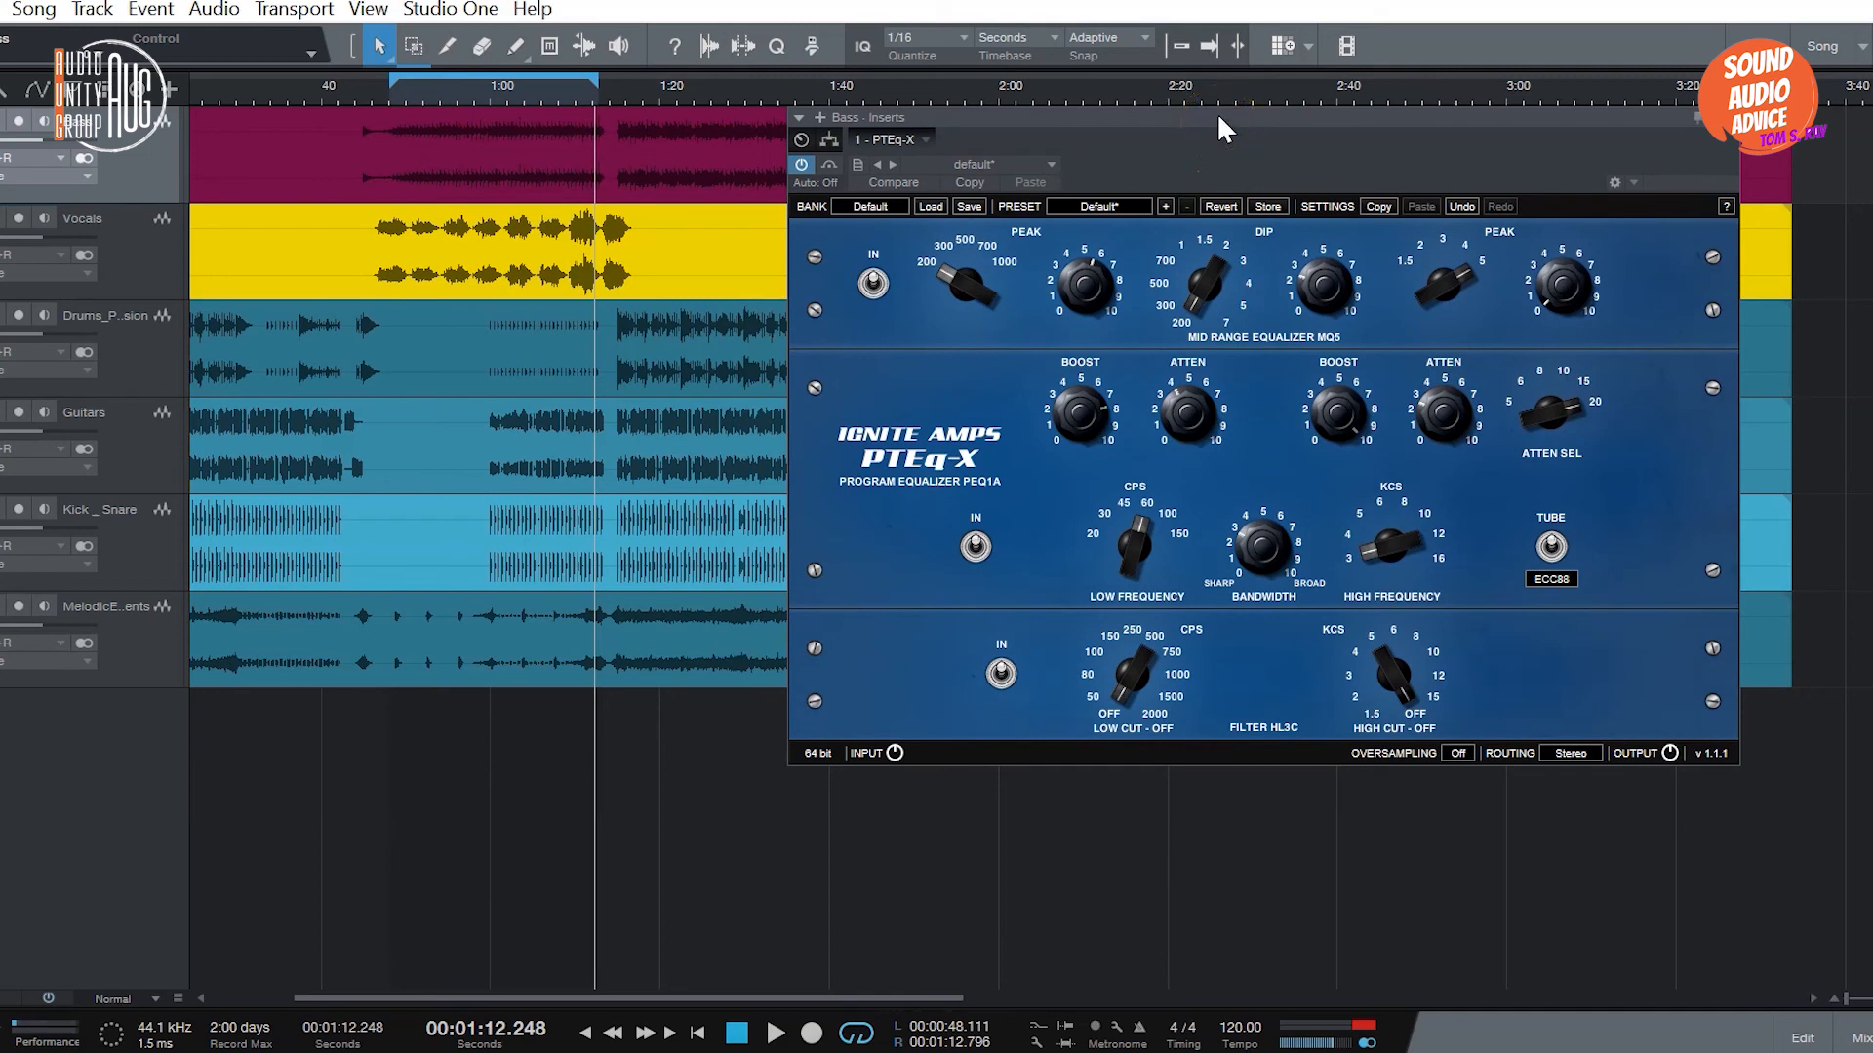
pyautogui.moveTo(1220, 116); pyautogui.dragTo(1211, 118)
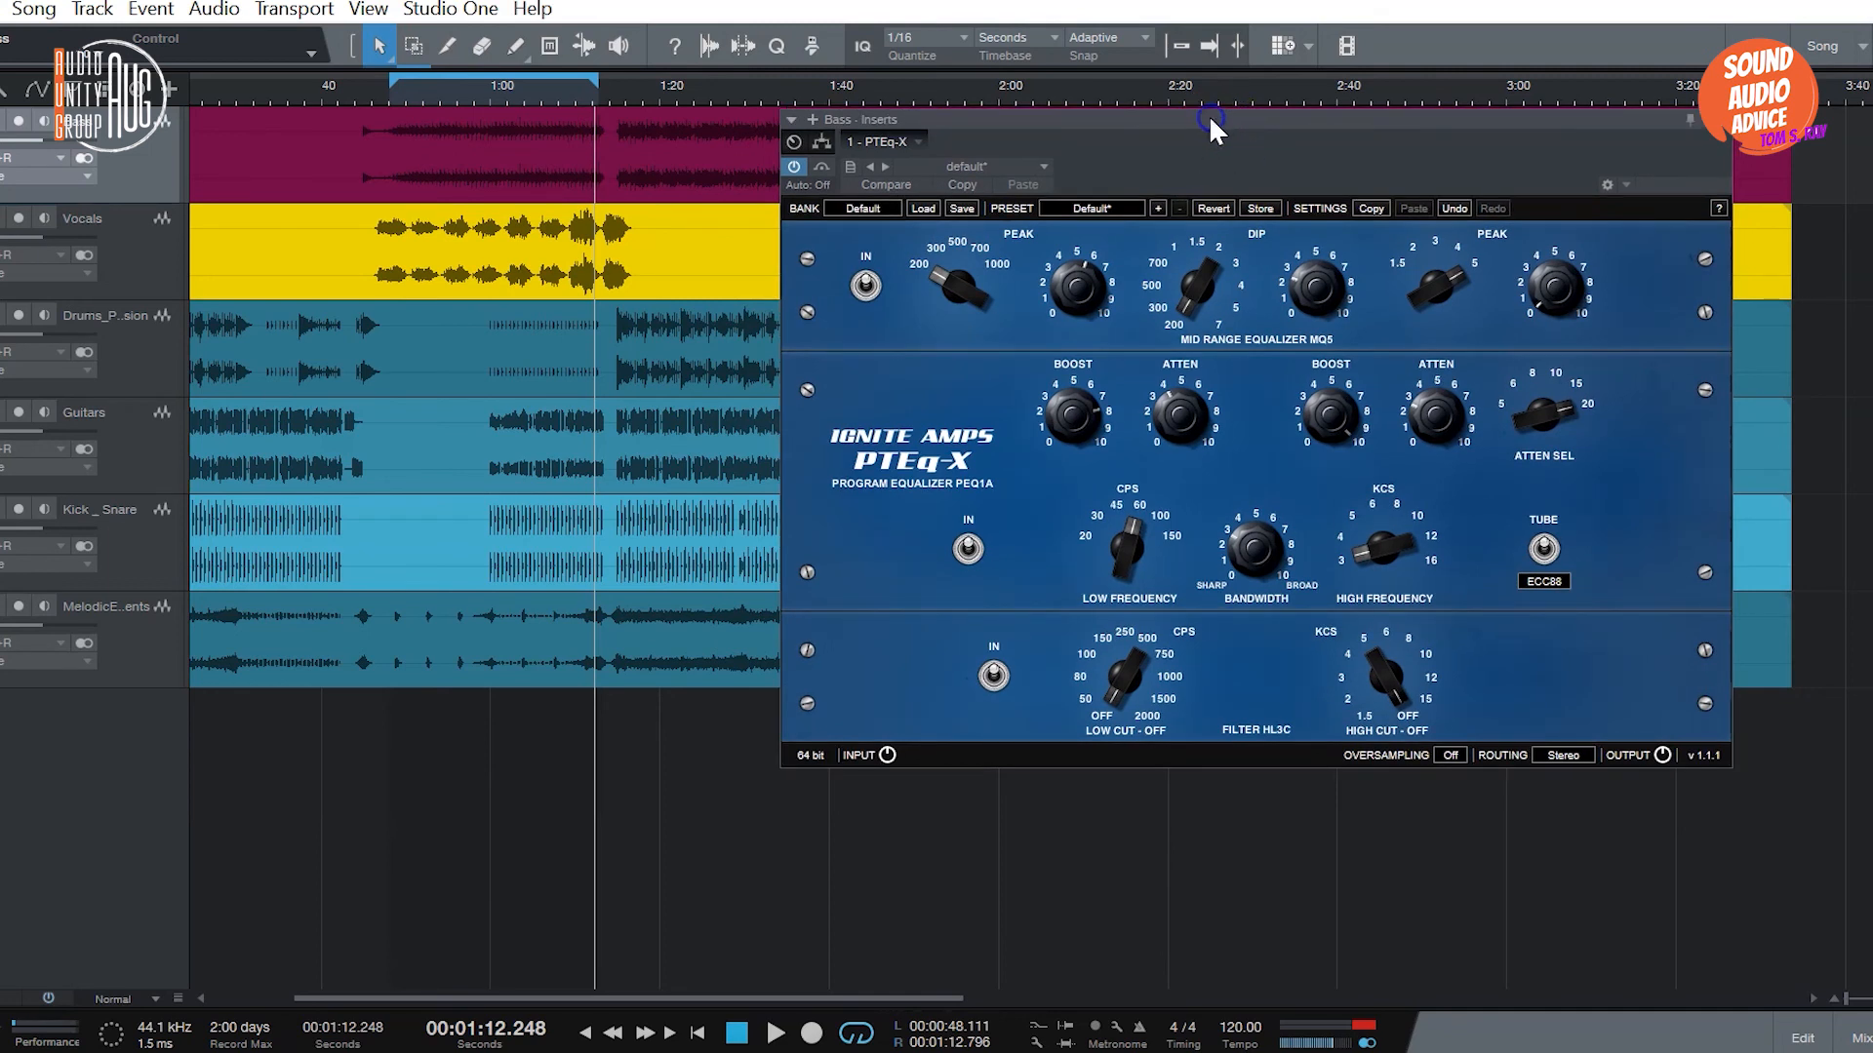